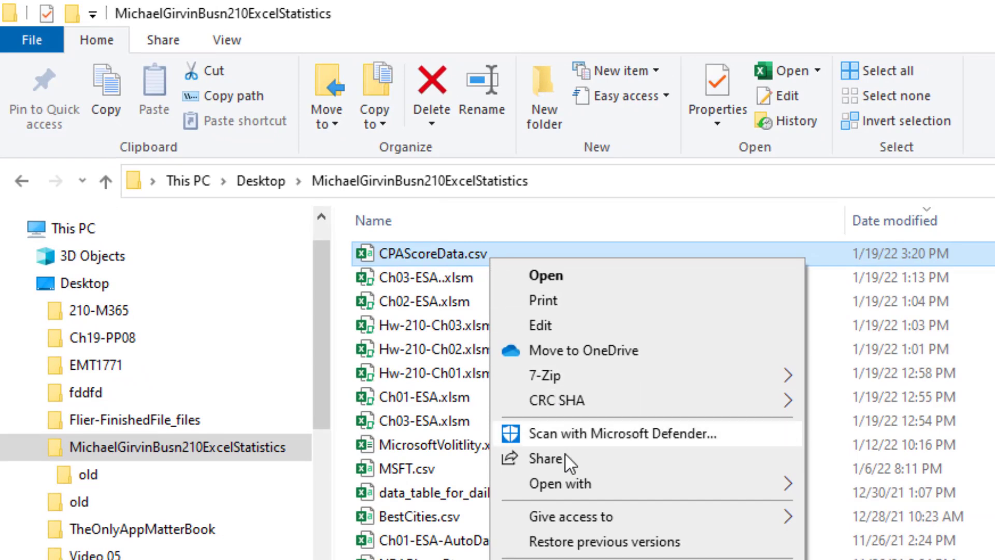
Open CPAScoreData.csv in WordPad to see its raw comma-separated CPA Test scores
{"action": "mouse_move", "coordinate": [570, 482]}
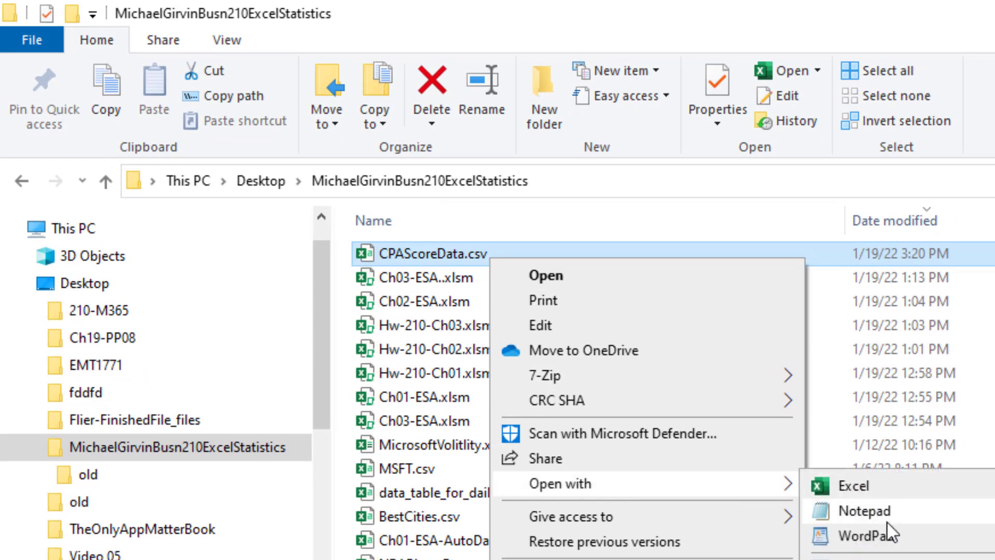
{"action": "left_click", "coordinate": [889, 539]}
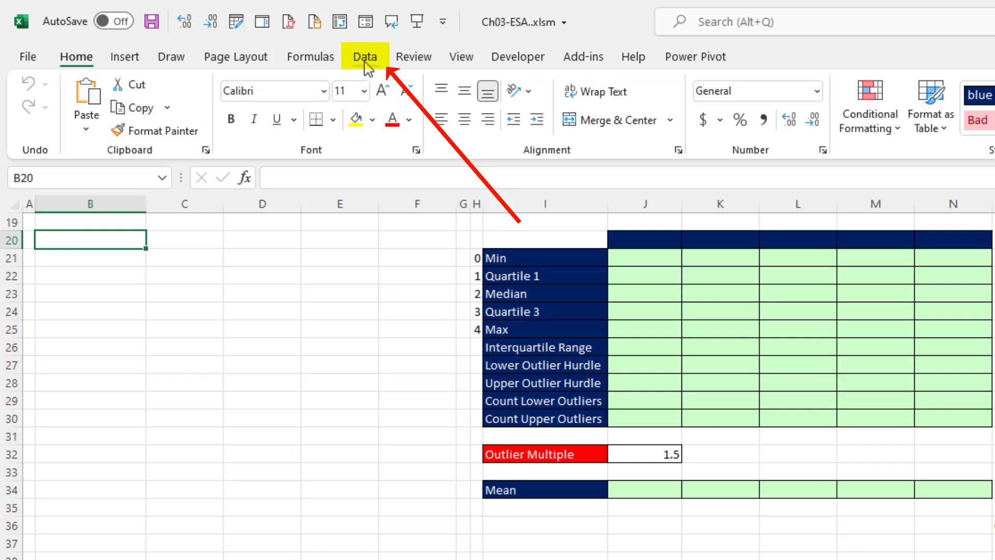
Import CPAScoreData.csv with Data > From Text/CSV to preview its five CPA Test columns
{"action": "left_click", "coordinate": [366, 64]}
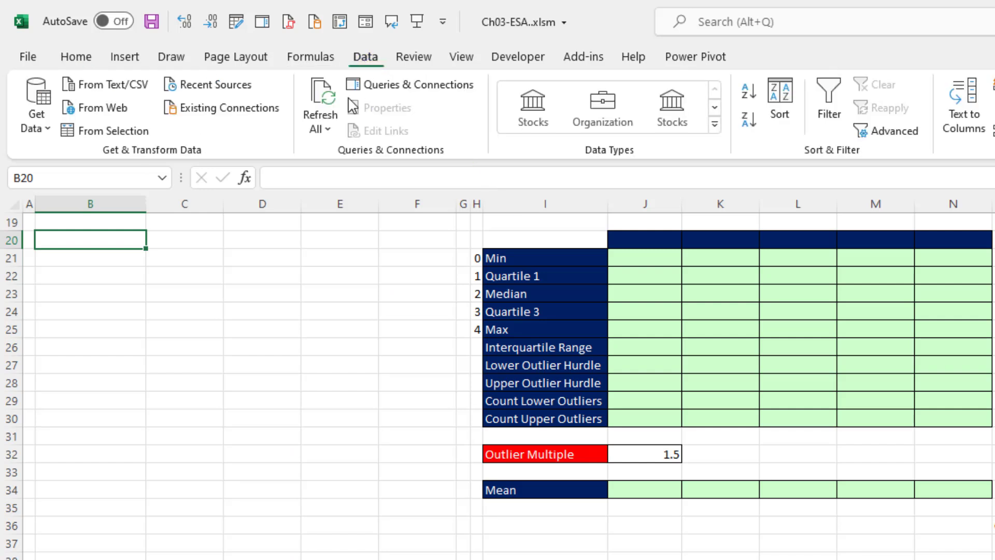
{"action": "left_click", "coordinate": [107, 90]}
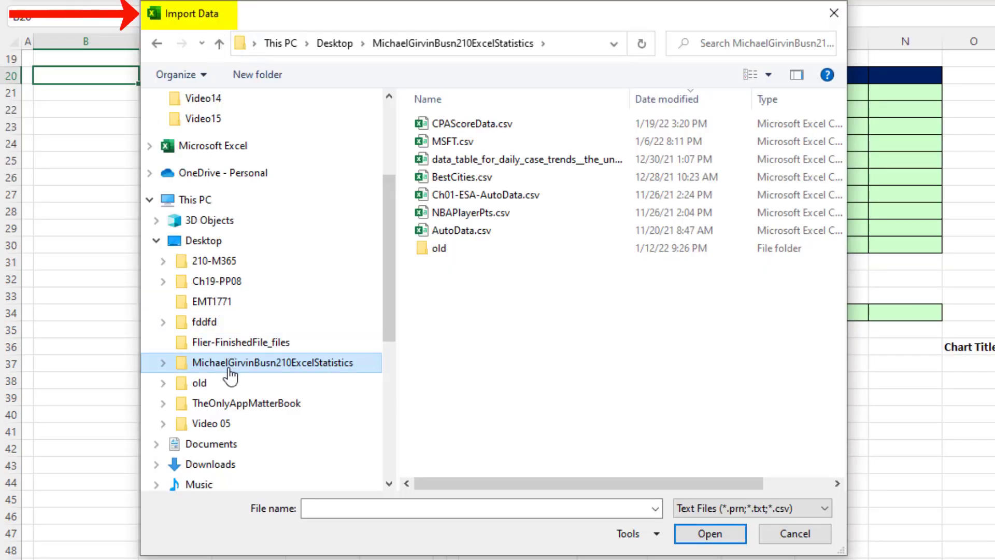
{"action": "left_click", "coordinate": [503, 127]}
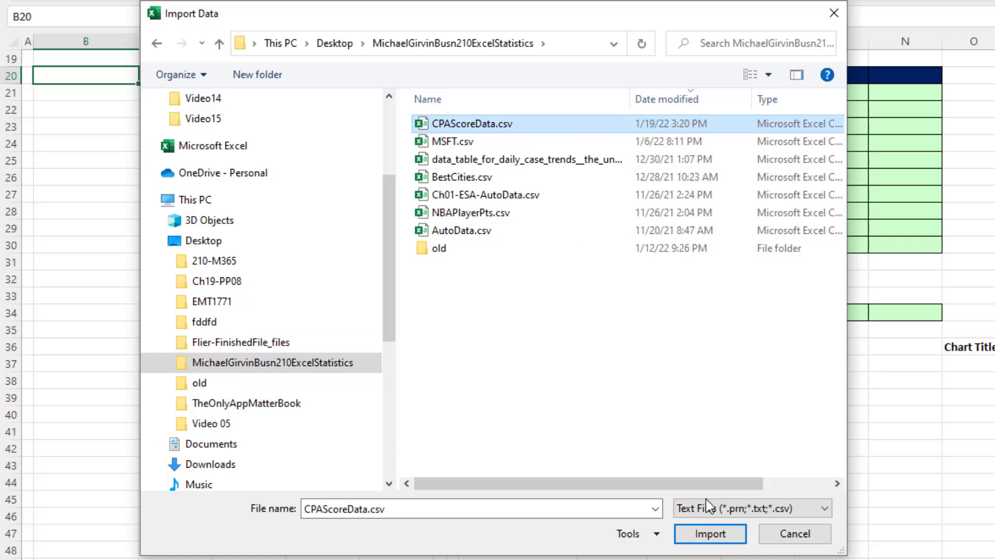
{"action": "double_click", "coordinate": [483, 127]}
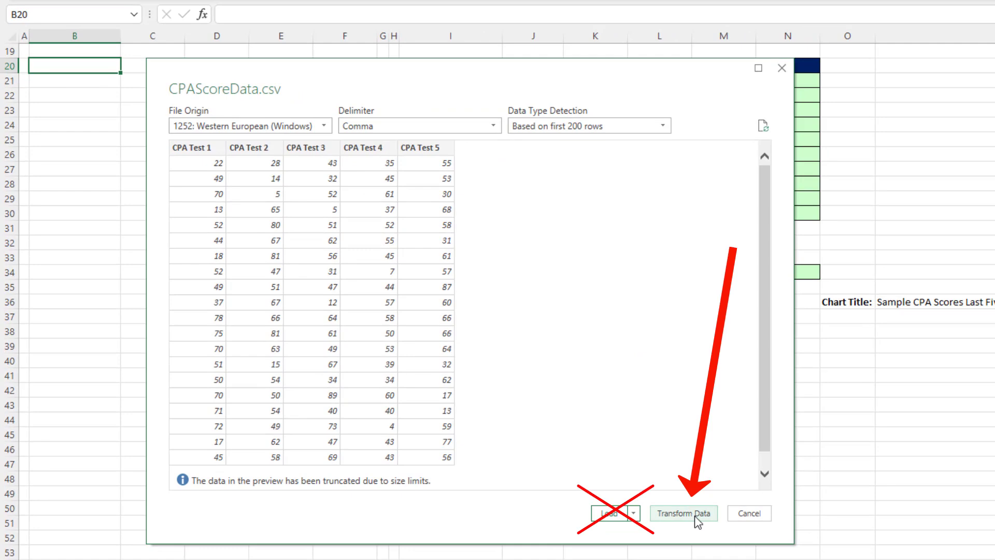
Transform the data in Power Query and rename the query to CPAScoreTable
{"action": "left_click", "coordinate": [695, 516]}
{"action": "left_click", "coordinate": [901, 196]}
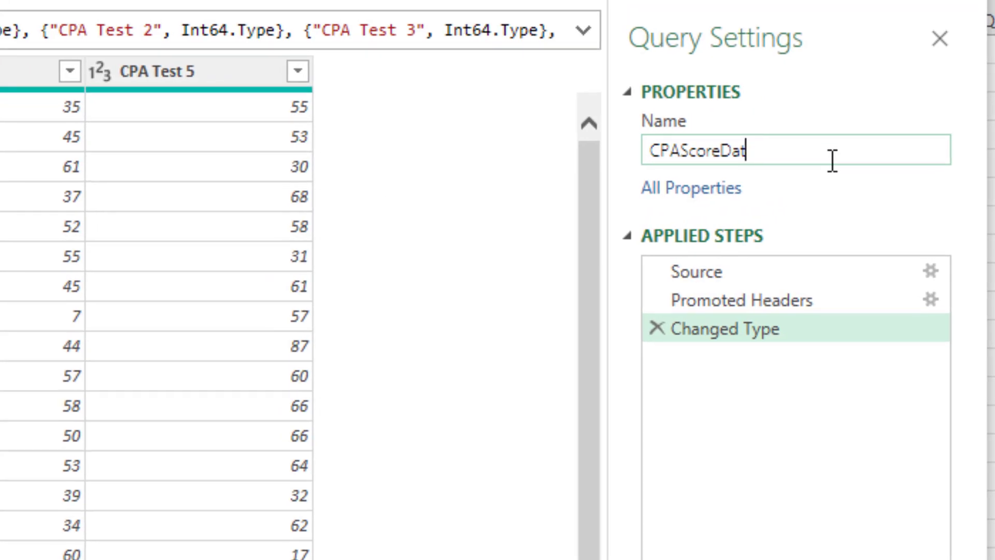
{"action": "key", "text": "BackSpace"}
{"action": "key", "text": "BackSpace"}
{"action": "key", "text": "BackSpace"}
{"action": "type", "text": "Table"}
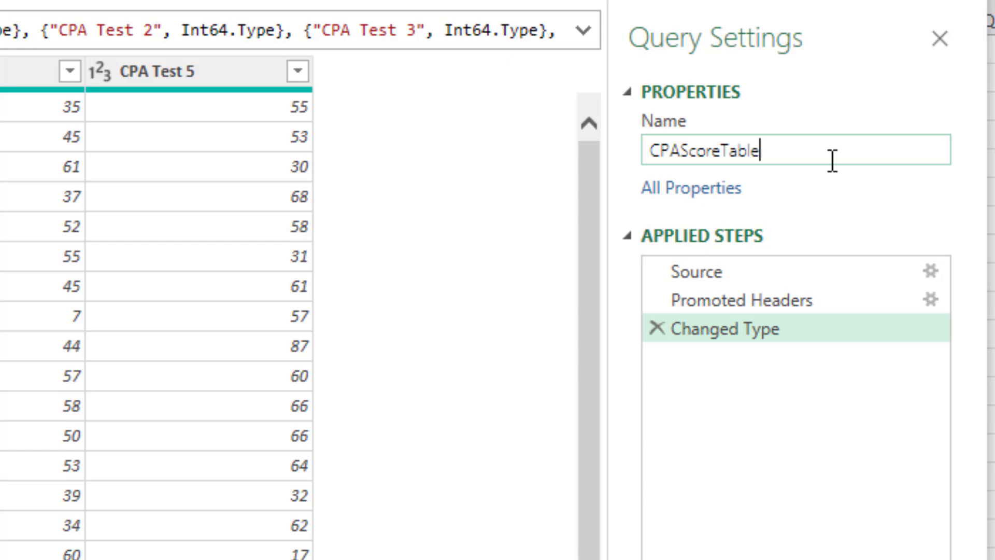
{"action": "key", "text": "Return"}
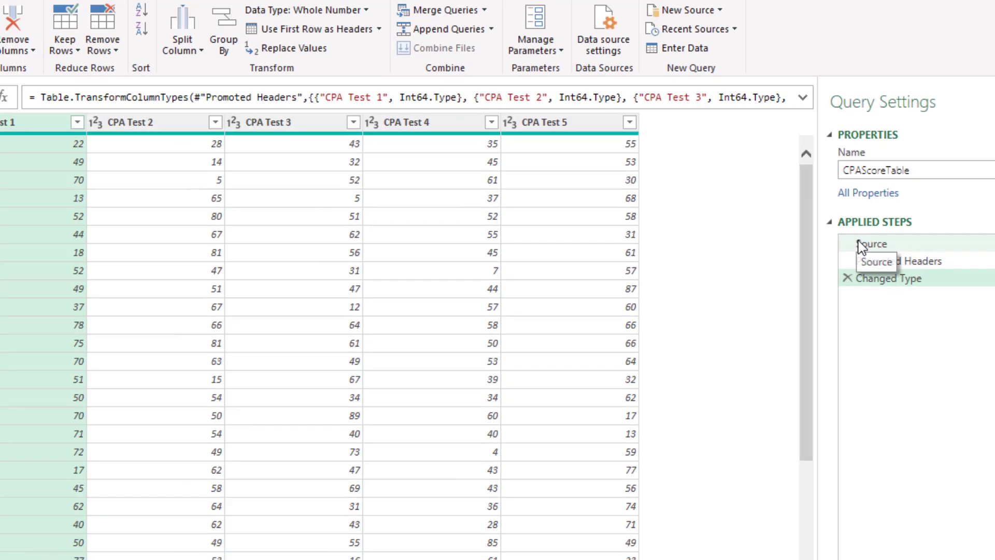
Review the Source, Promoted Headers and Changed Type steps, and keep CPA Test 5 as Whole Number
{"action": "left_click", "coordinate": [862, 244]}
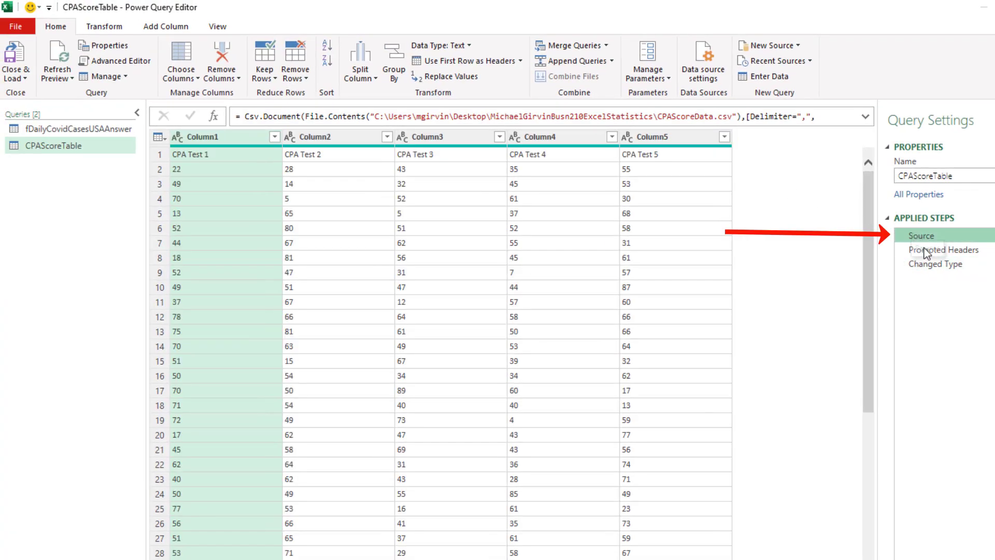
{"action": "left_click", "coordinate": [927, 249]}
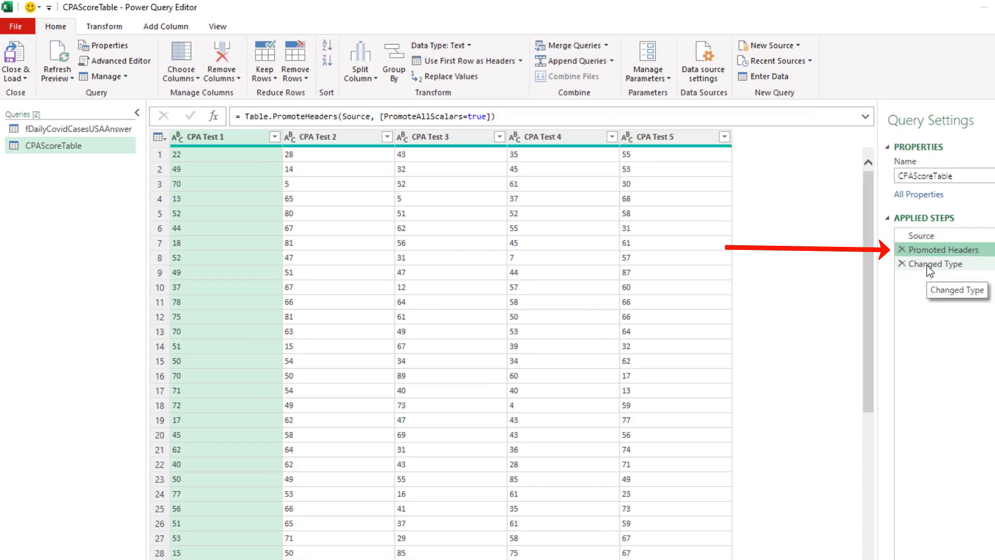
{"action": "left_click", "coordinate": [930, 264]}
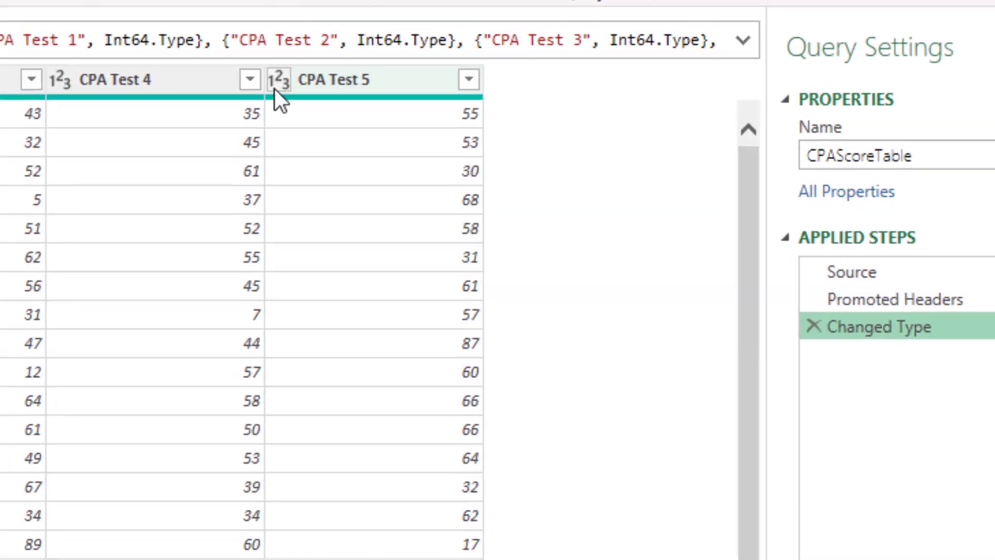
{"action": "left_click", "coordinate": [626, 137]}
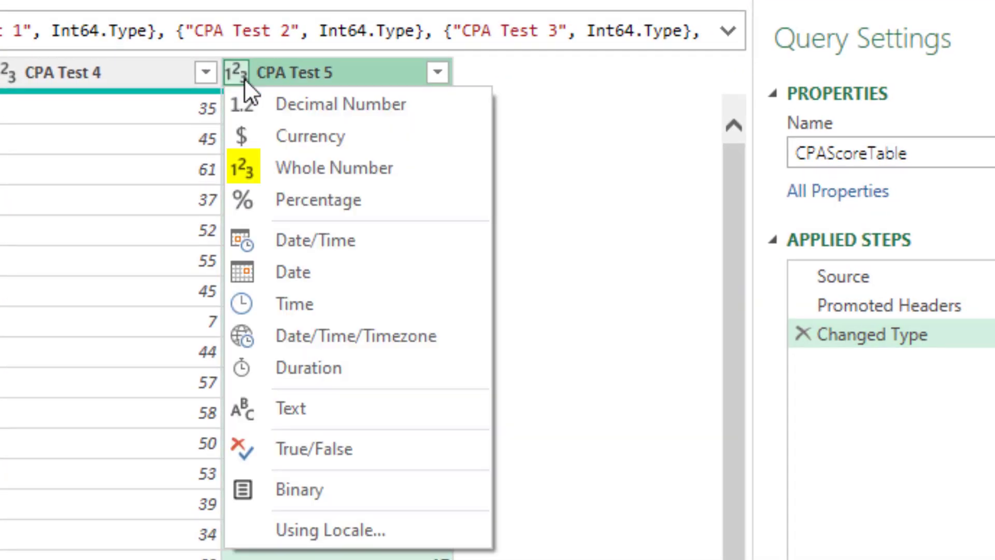
{"action": "left_click", "coordinate": [390, 171]}
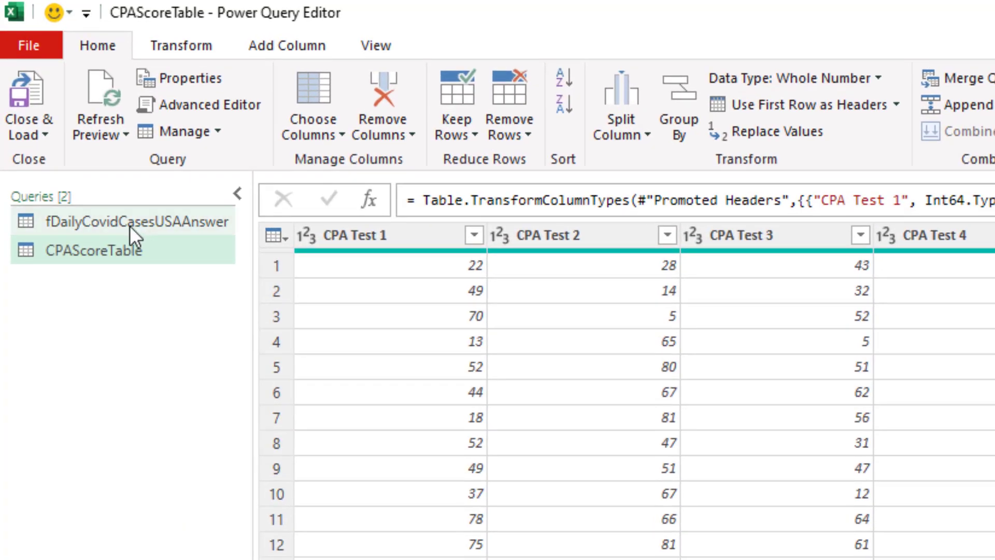
Compare against the fDailyCovidCasesUSAAnswer query, then return to CPAScoreTable
{"action": "left_click", "coordinate": [129, 225]}
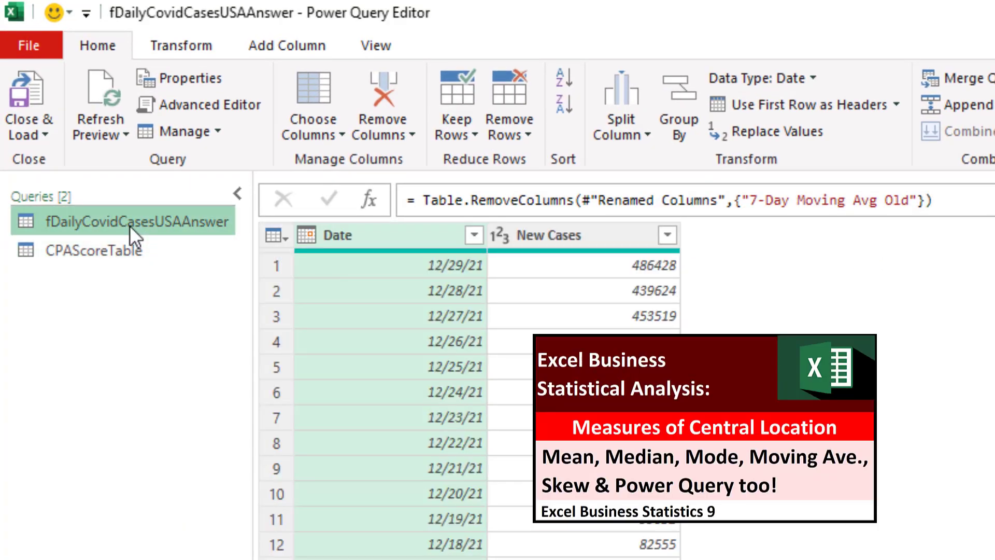
{"action": "left_click", "coordinate": [114, 255]}
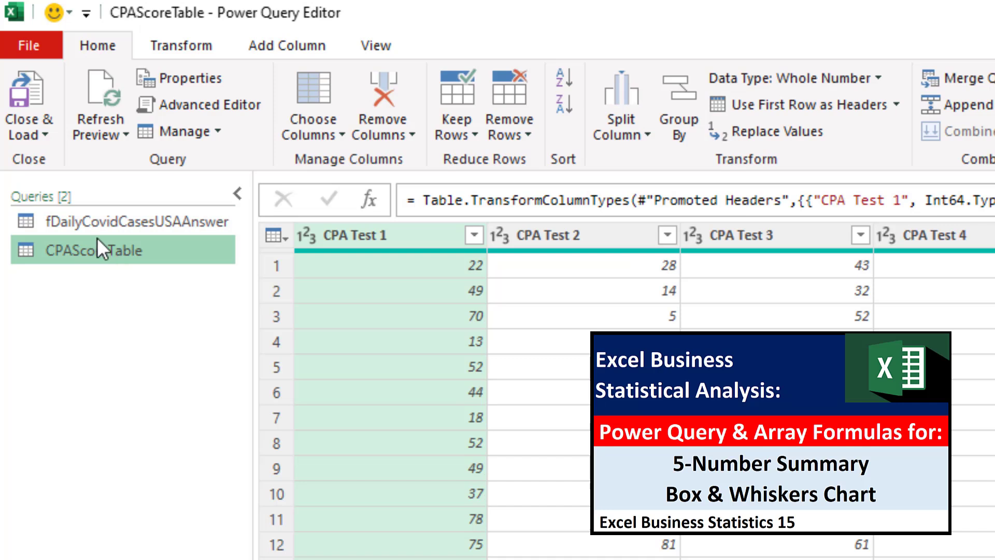
{"action": "left_click", "coordinate": [47, 134]}
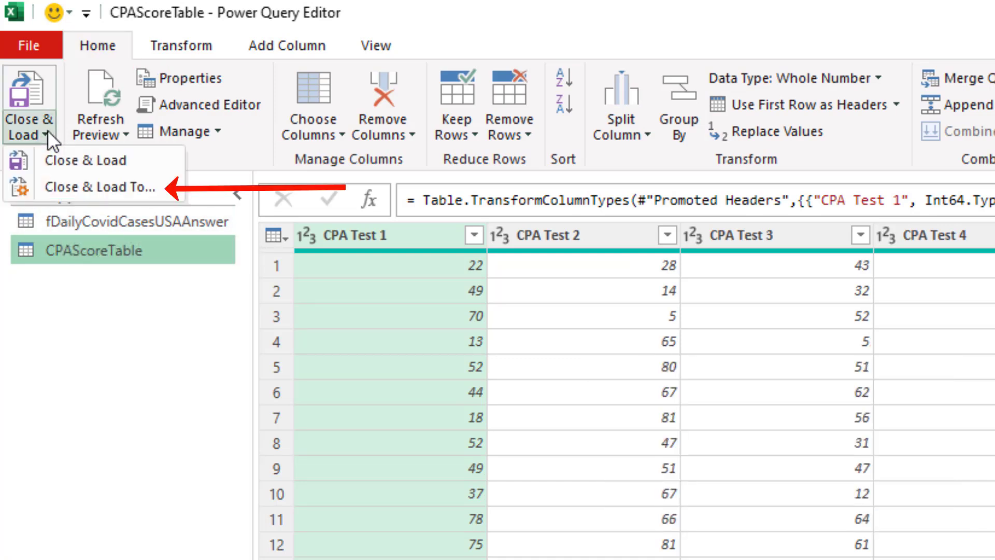
Load CPAScoreTable as a Table on the existing worksheet at cell $B$20
{"action": "left_click", "coordinate": [115, 194]}
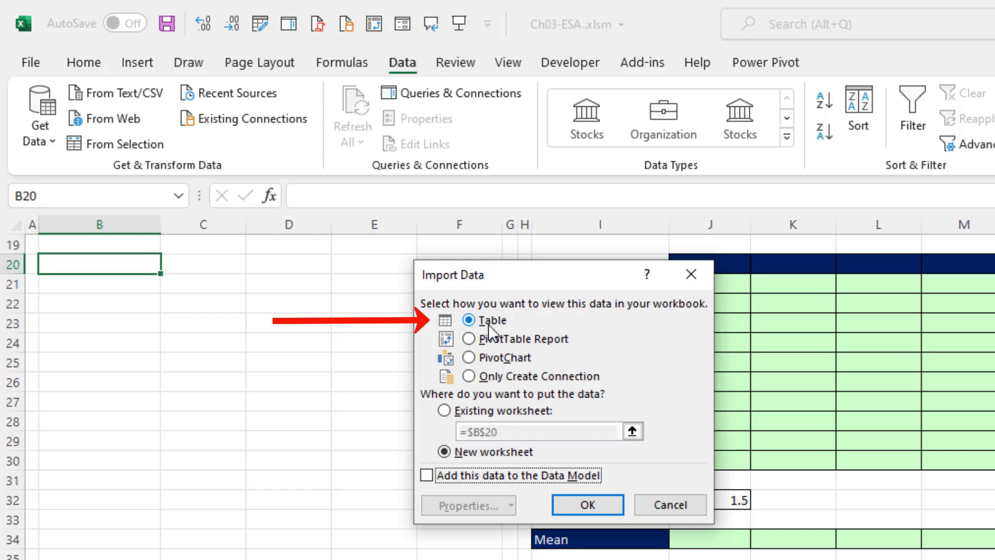
{"action": "left_click", "coordinate": [445, 411]}
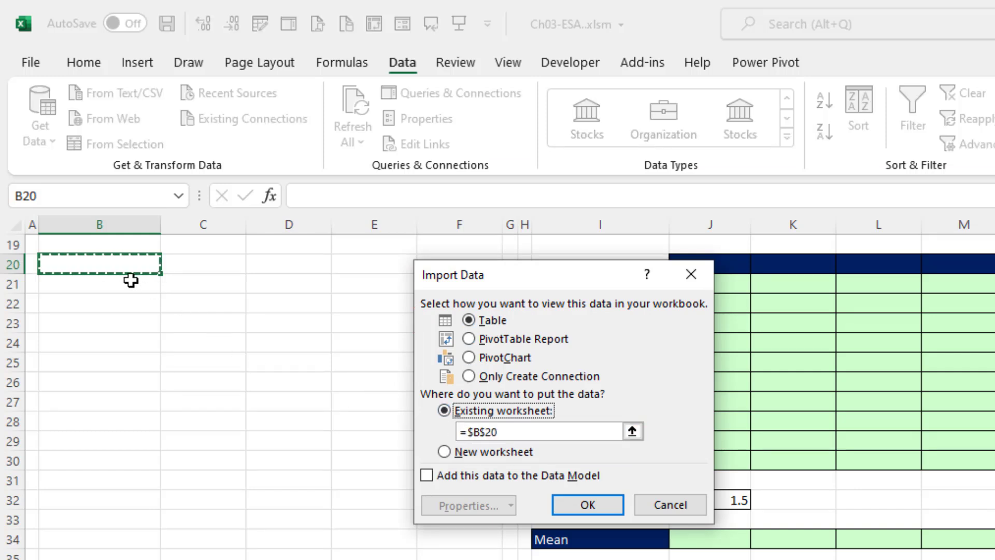
{"action": "left_click", "coordinate": [587, 505]}
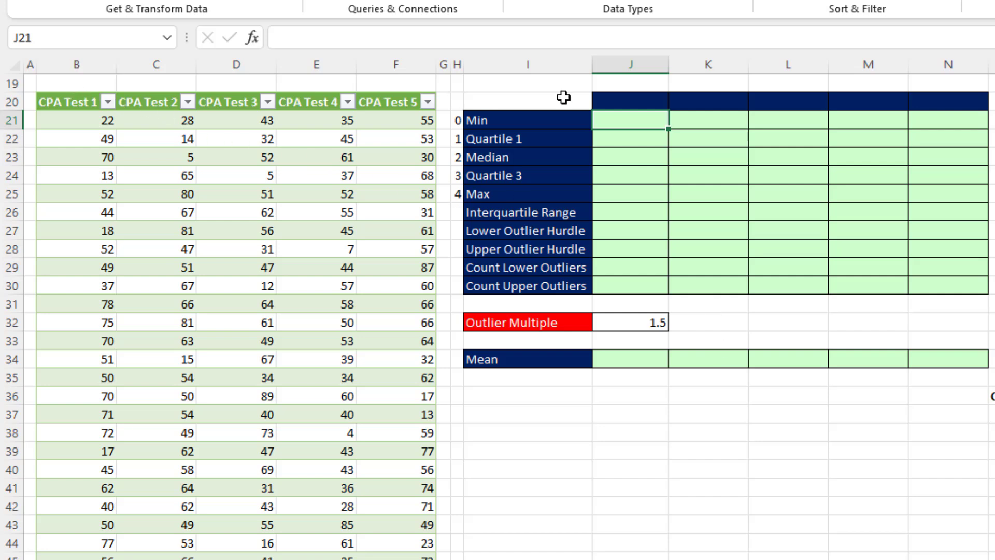
Enter =CPAScoreTable[#Headers] in J20 so the CPA Test 1–5 headers spill across J20:N20
{"action": "left_click", "coordinate": [635, 103]}
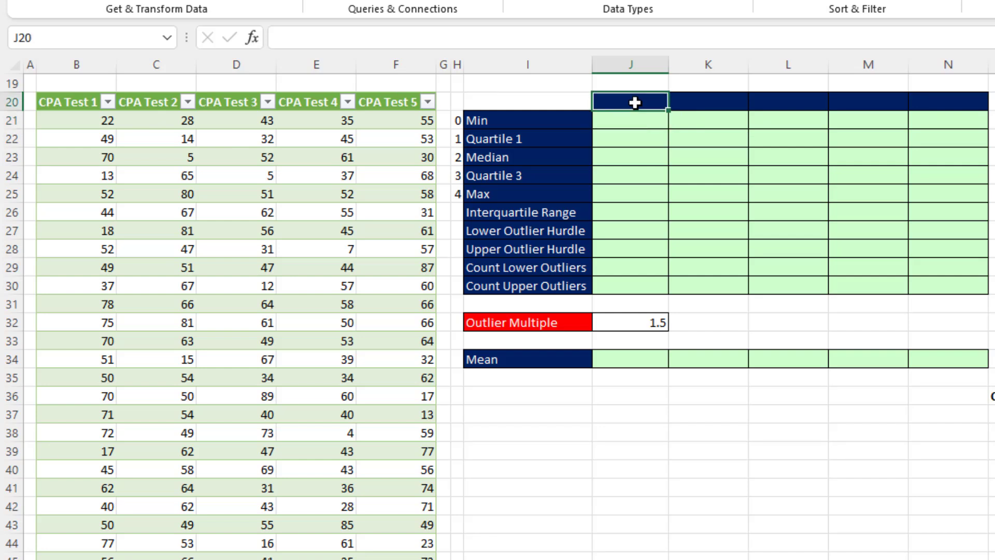
{"action": "type", "text": "="}
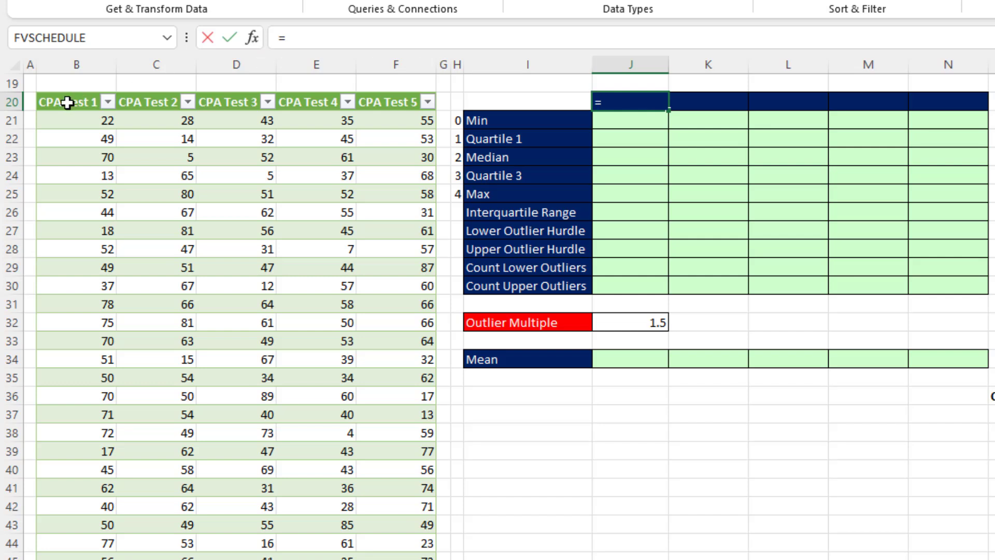
{"action": "left_click_drag", "start_coordinate": [67, 102], "coordinate": [381, 104]}
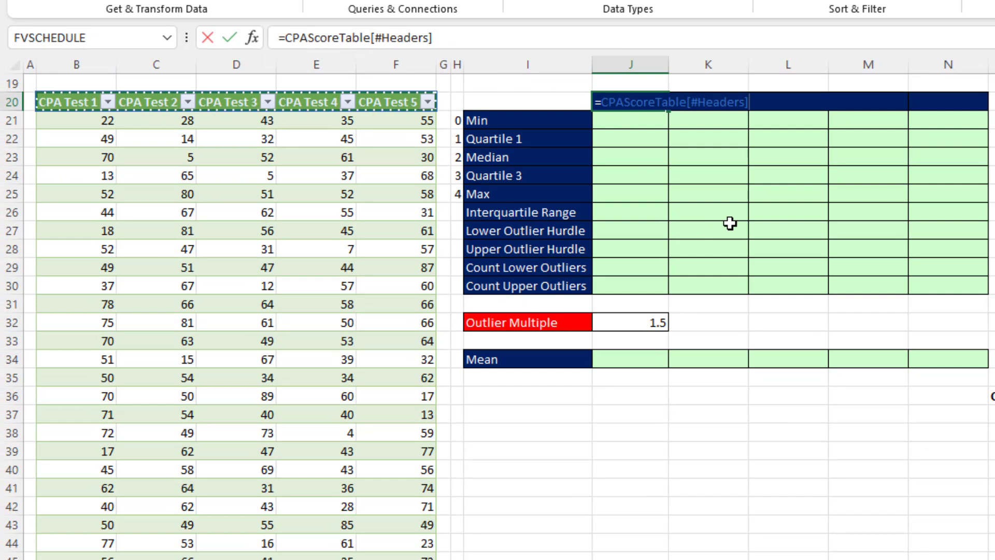
{"action": "key", "text": "Return"}
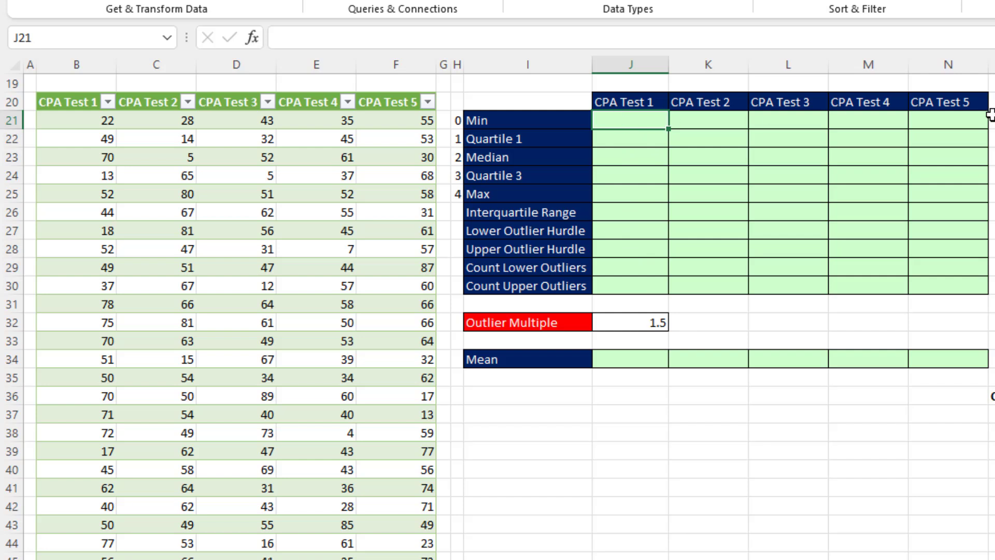
{"action": "left_click", "coordinate": [633, 101]}
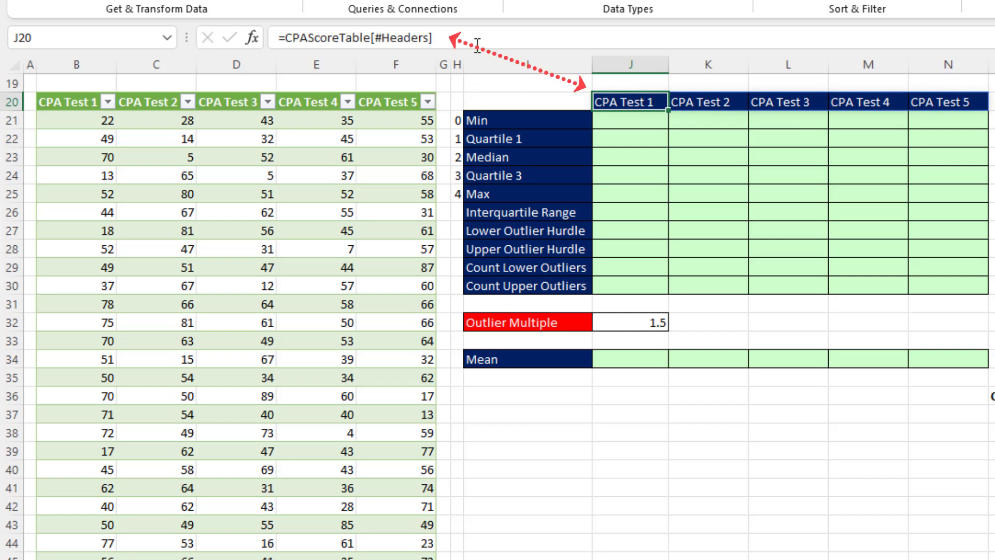
{"action": "left_click", "coordinate": [687, 104]}
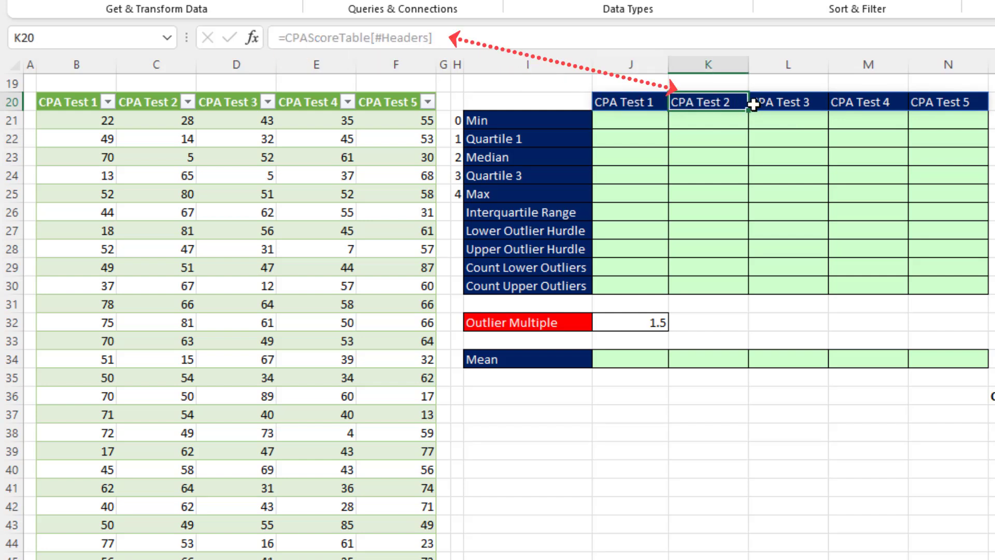
{"action": "left_click", "coordinate": [772, 106]}
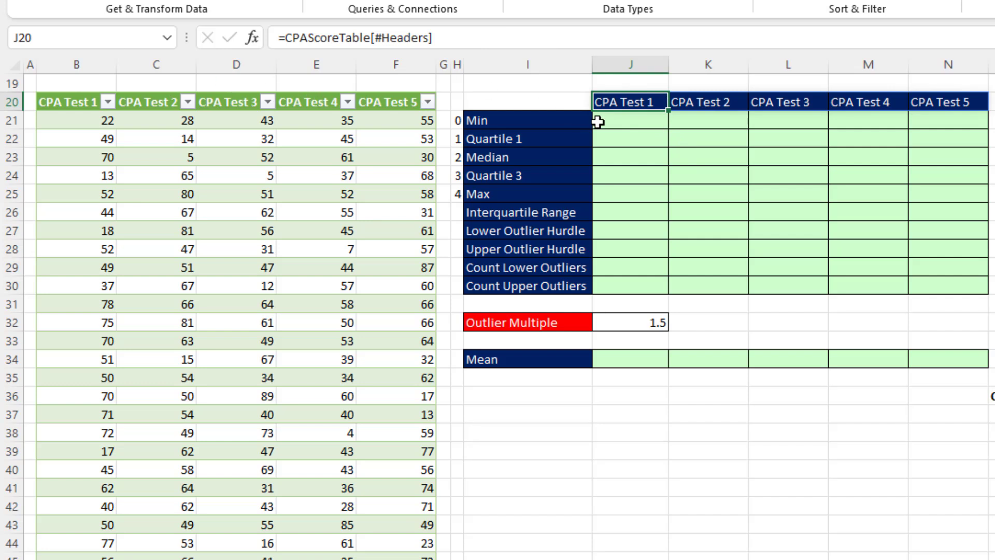
Enter =QUARTILE.INC(CPAScoreTable[CPA Test 1],$H$21:$H$25) in J21 to spill Min through Max
{"action": "left_click", "coordinate": [633, 123]}
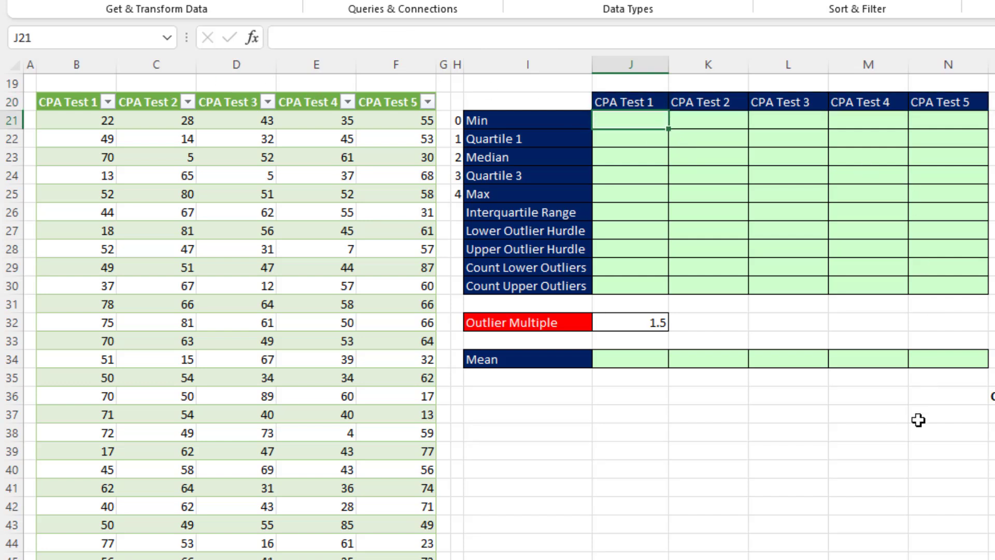
{"action": "type", "text": "="}
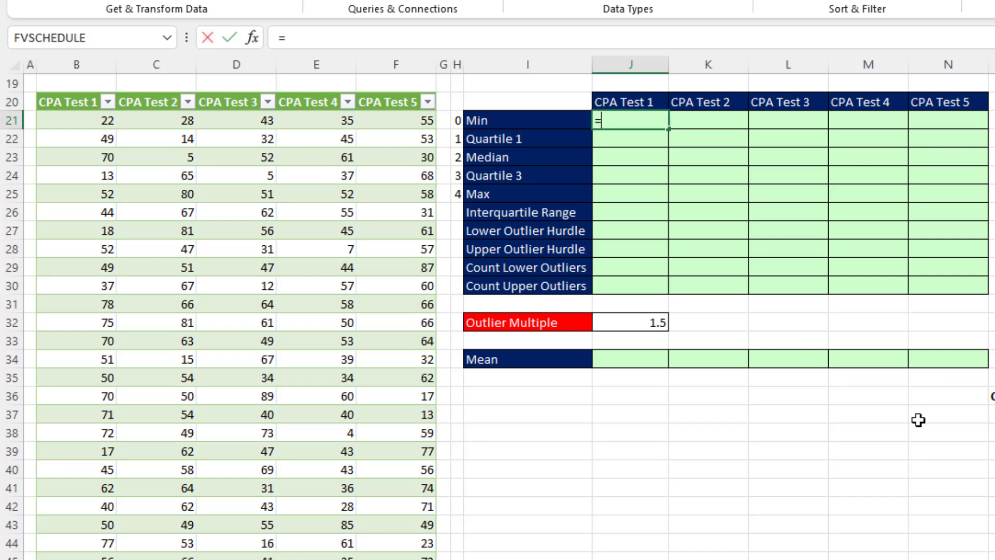
{"action": "type", "text": "qu"}
{"action": "key", "text": "Down"}
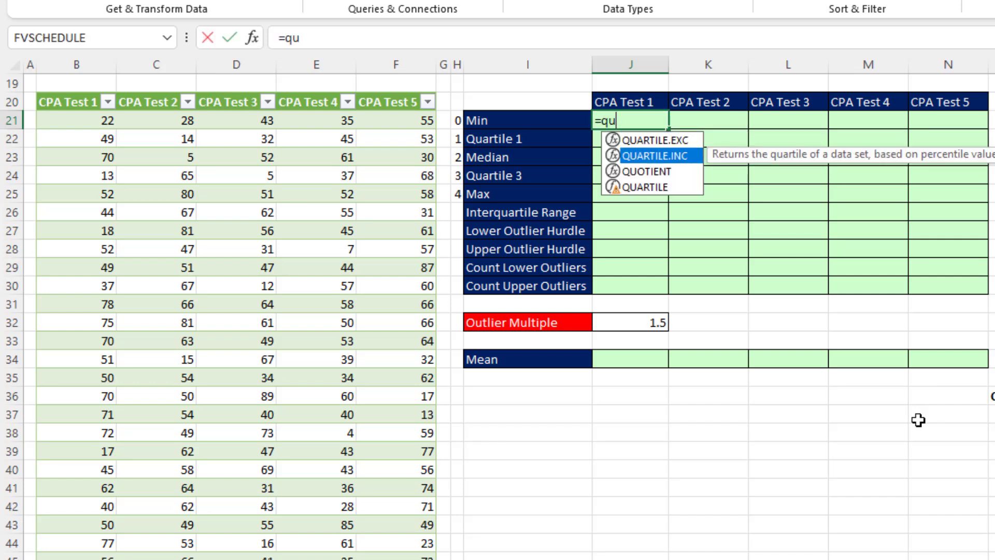
{"action": "key", "text": "Tab"}
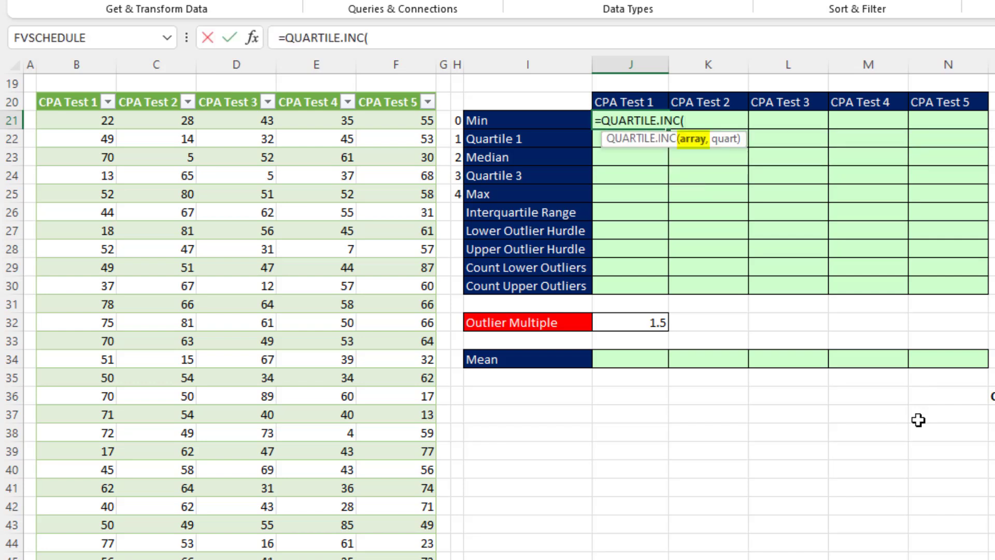
{"action": "left_click", "coordinate": [62, 91]}
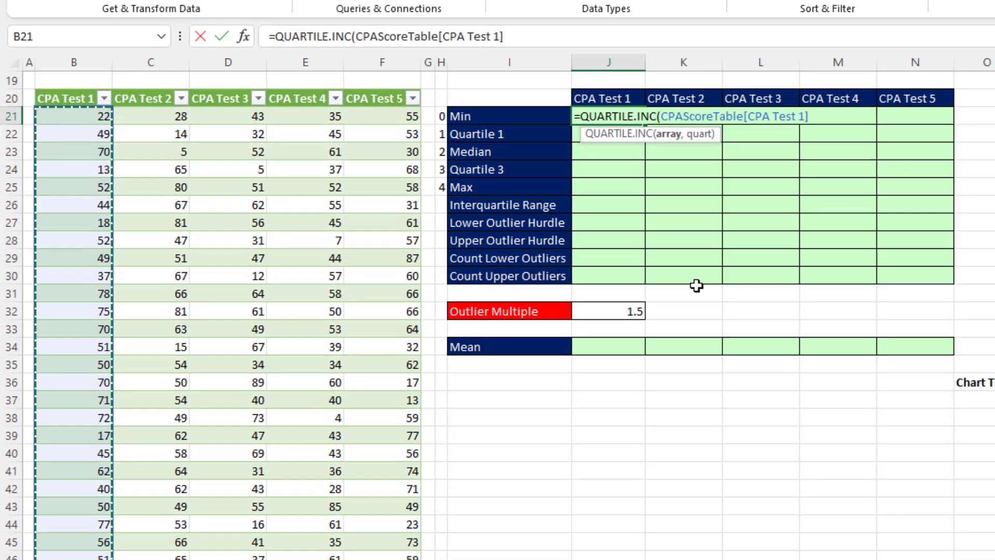
{"action": "type", "text": ","}
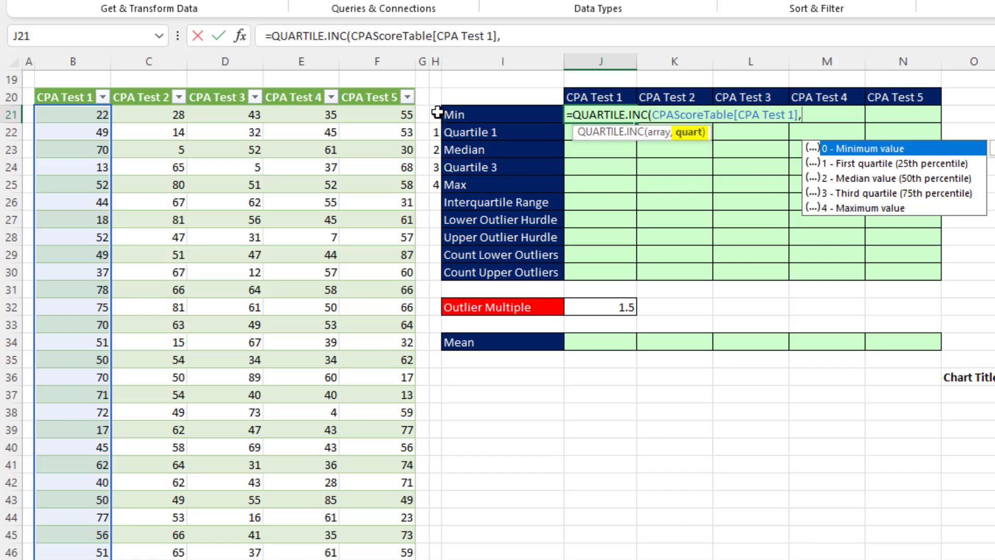
{"action": "left_click_drag", "start_coordinate": [435, 112], "coordinate": [435, 185]}
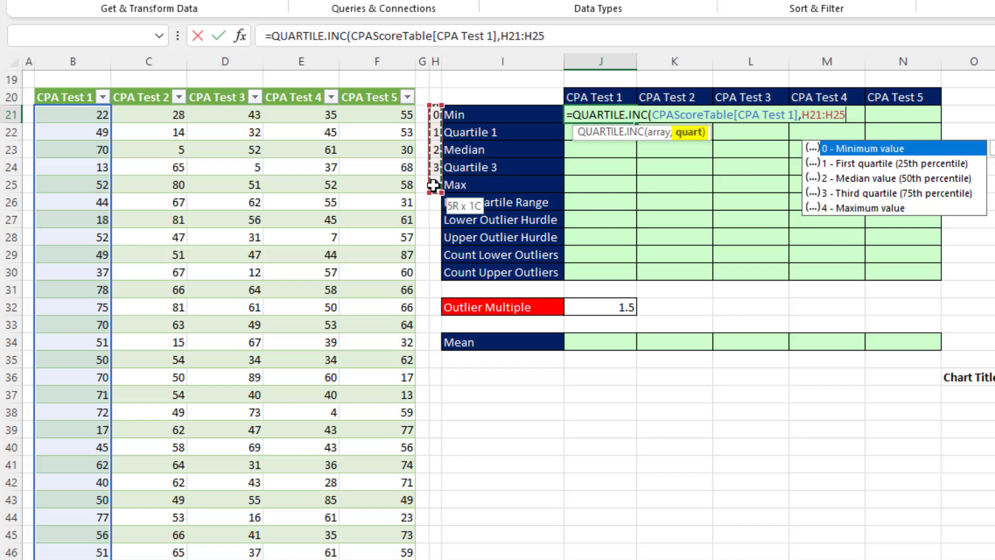
{"action": "key", "text": "F4"}
{"action": "key", "text": "F4"}
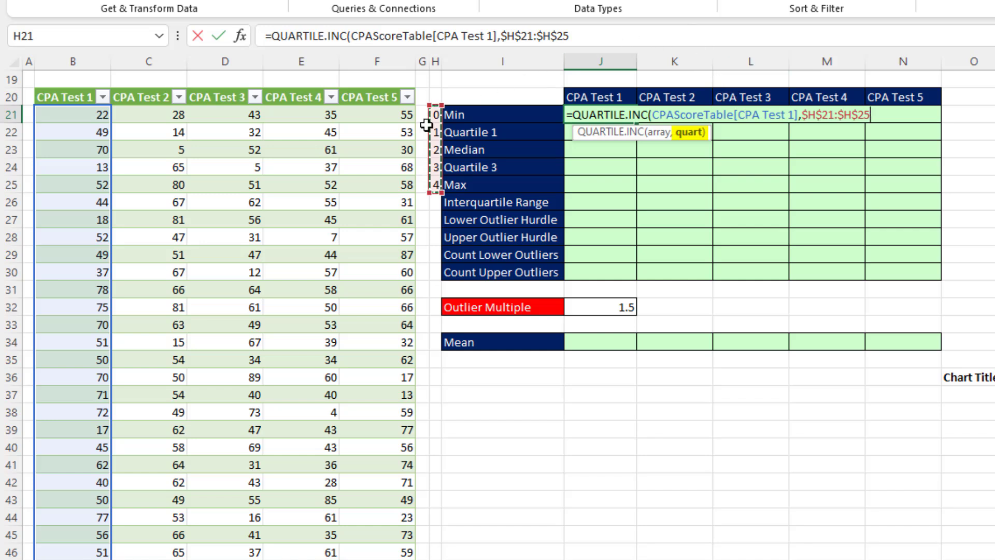
{"action": "type", "text": ")"}
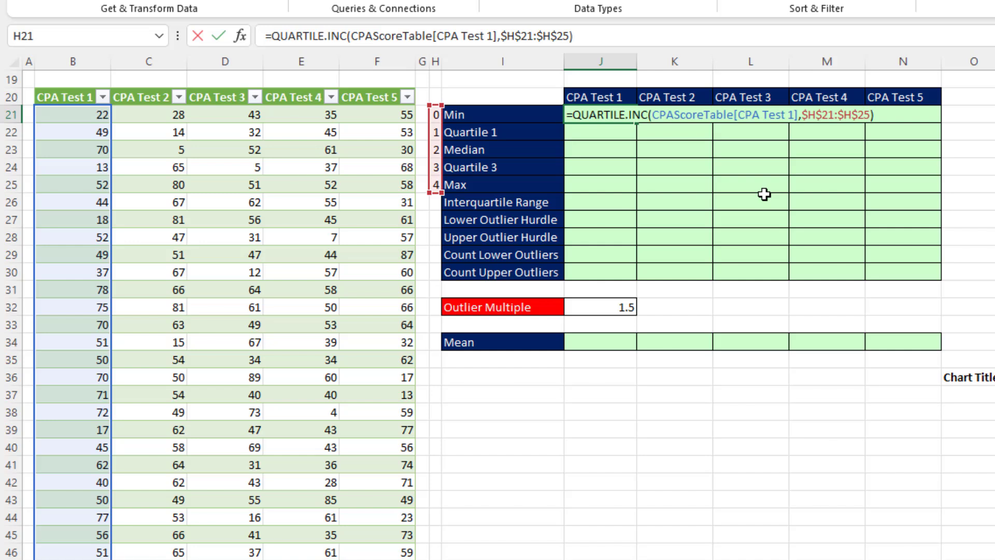
{"action": "key", "text": "Return"}
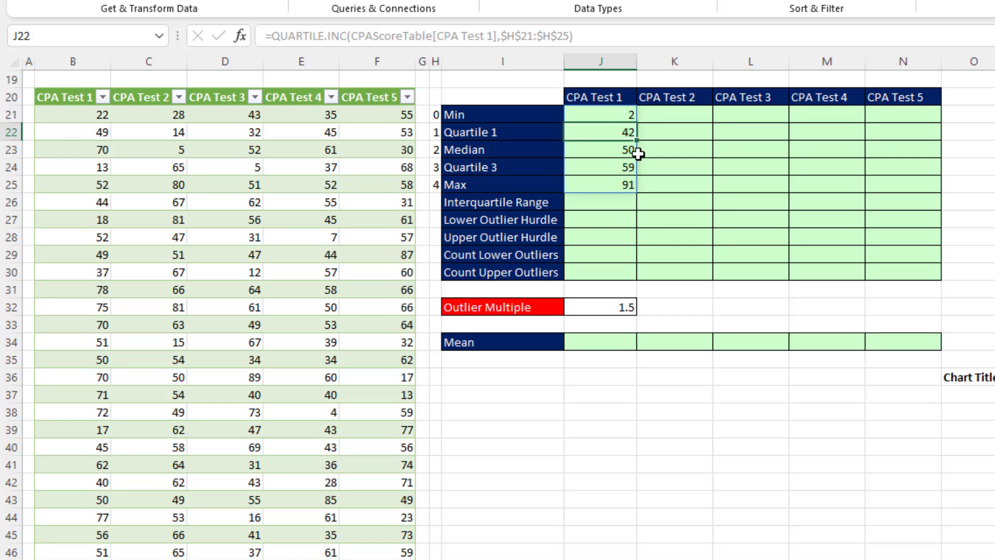
Fill the quartile formula across to CPA Test 5 and verify its references
{"action": "left_click", "coordinate": [587, 112]}
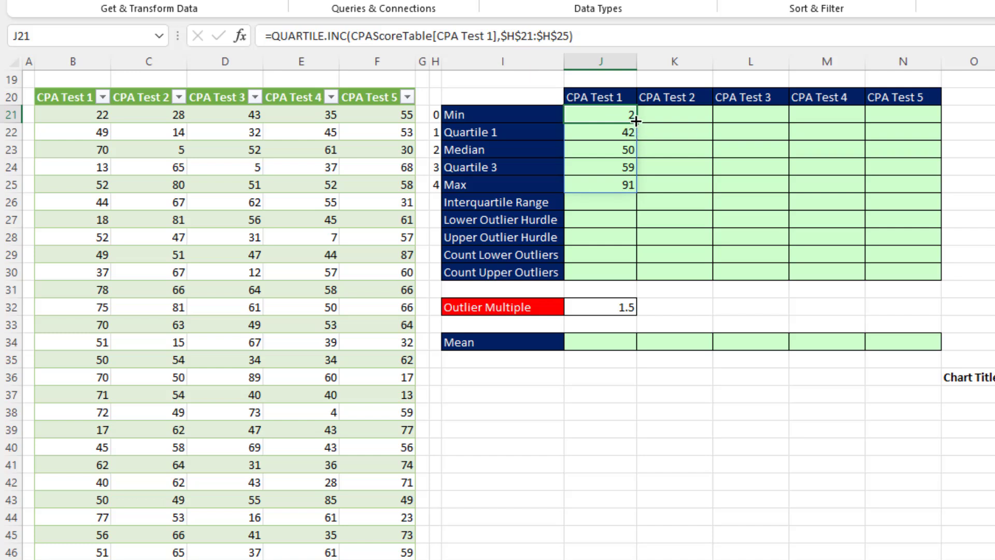
{"action": "left_click_drag", "start_coordinate": [635, 121], "coordinate": [922, 127]}
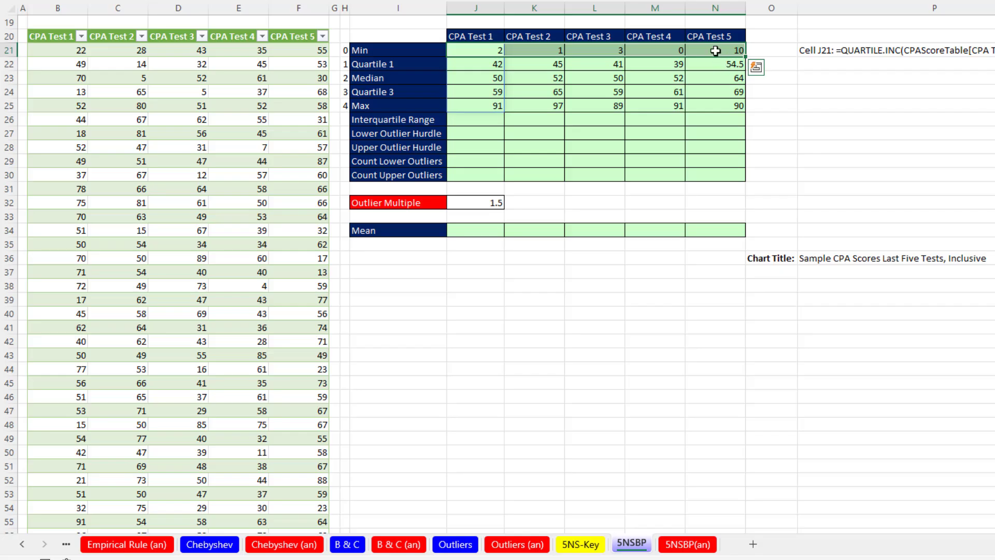
{"action": "left_click", "coordinate": [903, 115]}
{"action": "key", "text": "F2"}
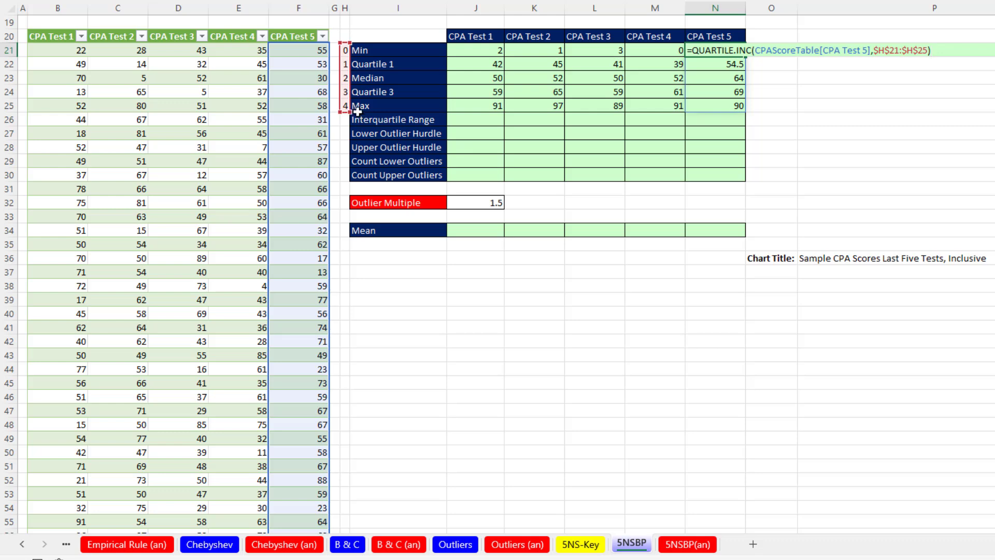
{"action": "key", "text": "Return"}
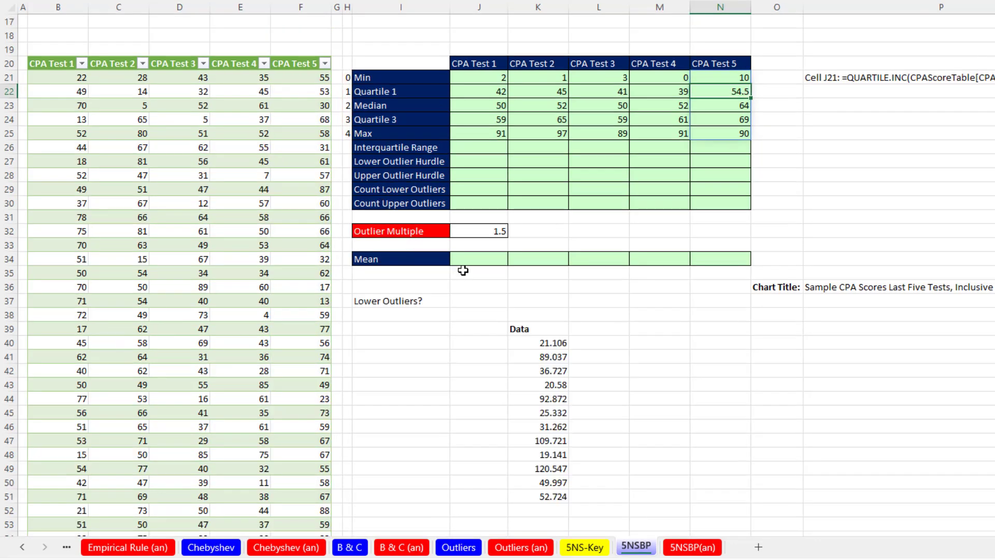
Enter =AVERAGE of CPA Test 1 in J34 (49.67885117) and fill it across to CPA Test 5
{"action": "left_click", "coordinate": [459, 259]}
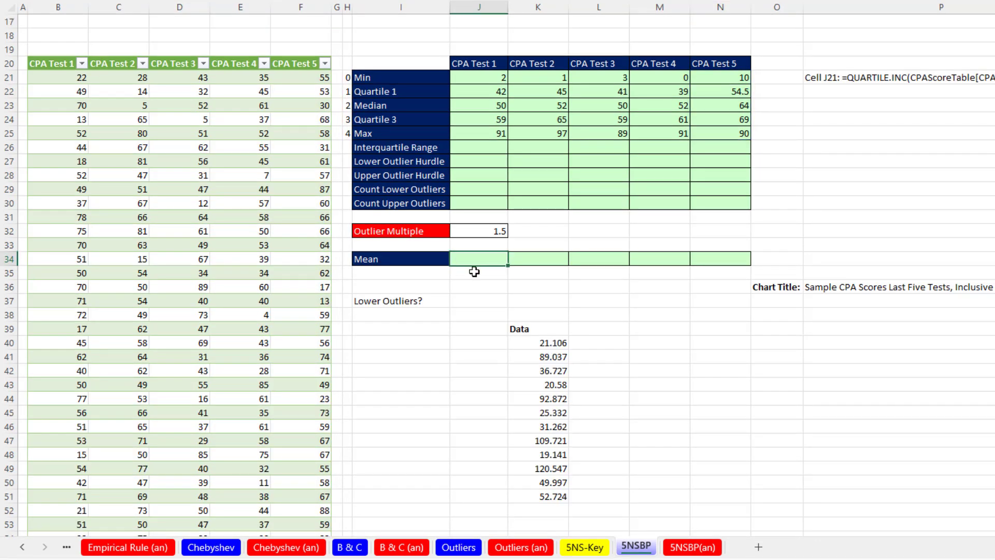
{"action": "type", "text": "=aver"}
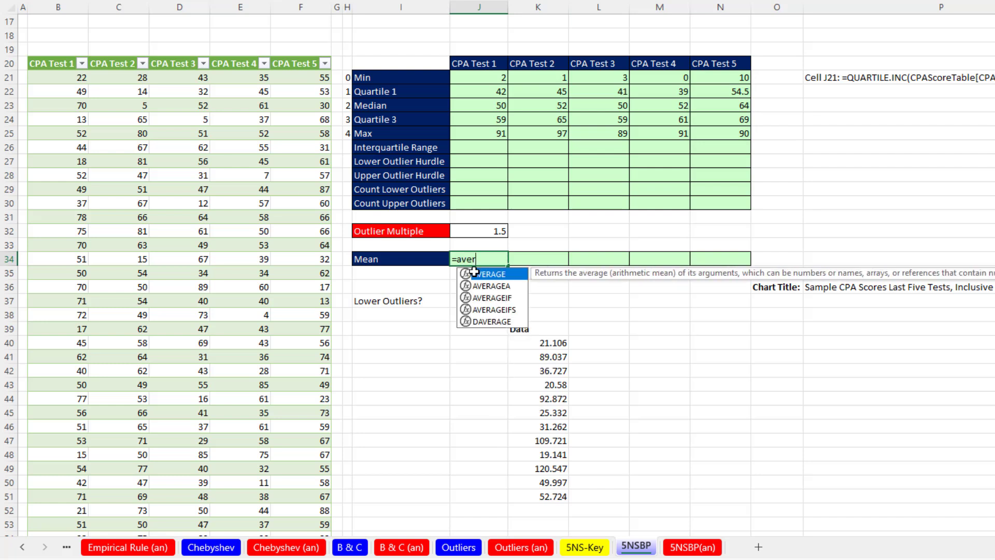
{"action": "key", "text": "Tab"}
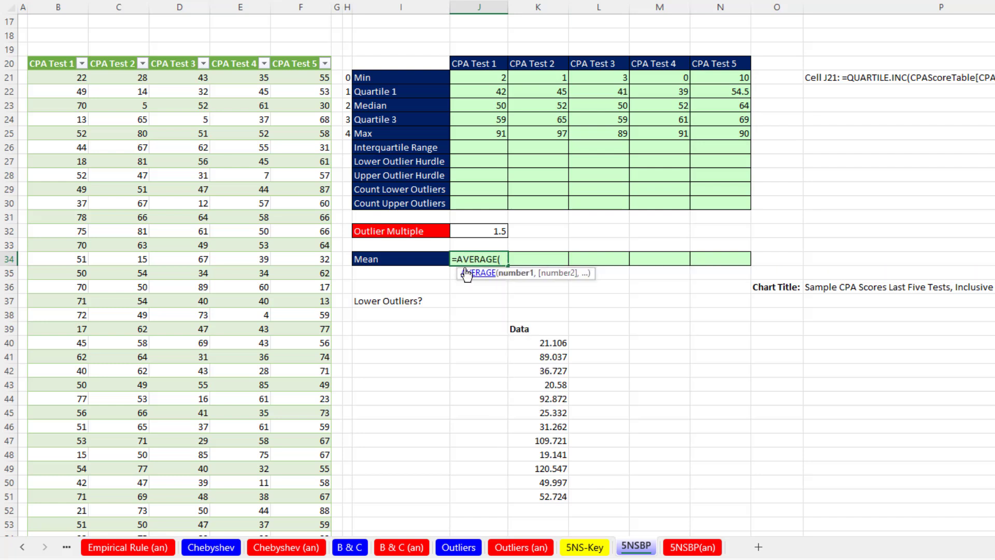
{"action": "left_click", "coordinate": [52, 57]}
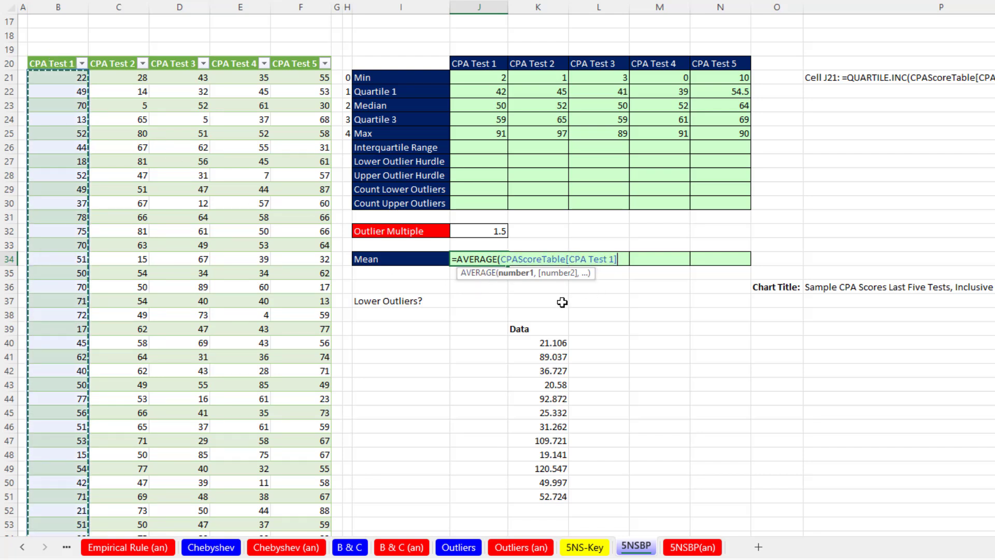
{"action": "key", "text": "ctrl+Return"}
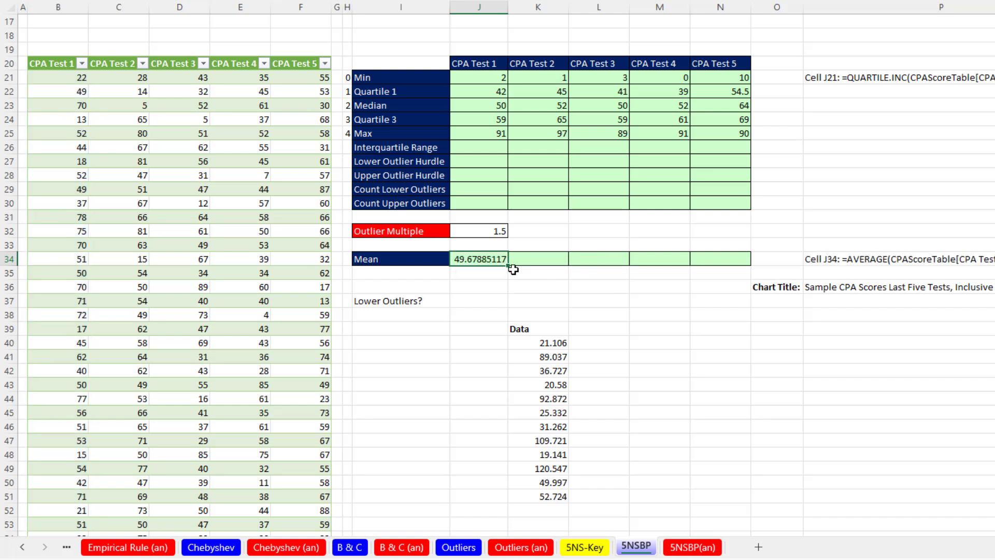
{"action": "left_click_drag", "start_coordinate": [508, 267], "coordinate": [728, 257]}
{"action": "left_click", "coordinate": [729, 257]}
{"action": "key", "text": "F2"}
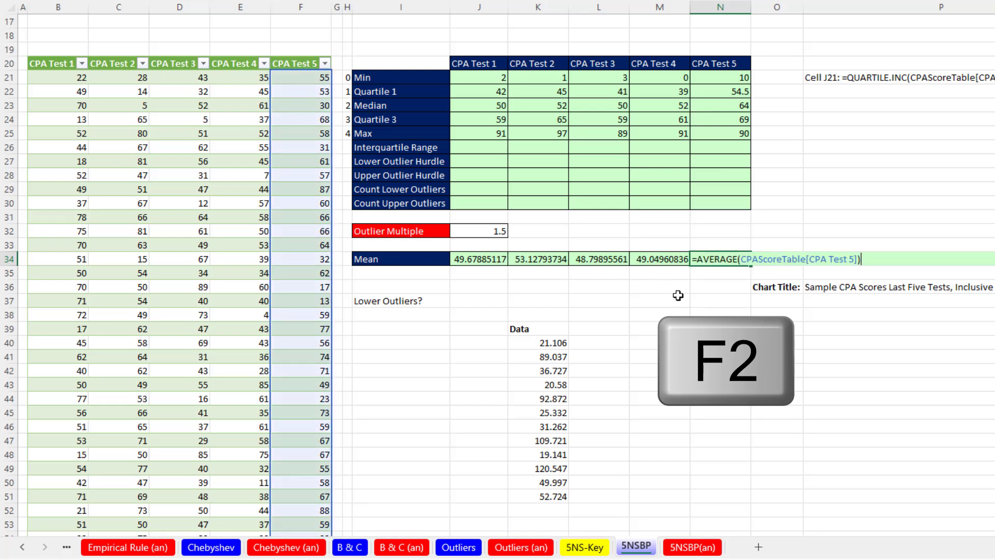
{"action": "key", "text": "Return"}
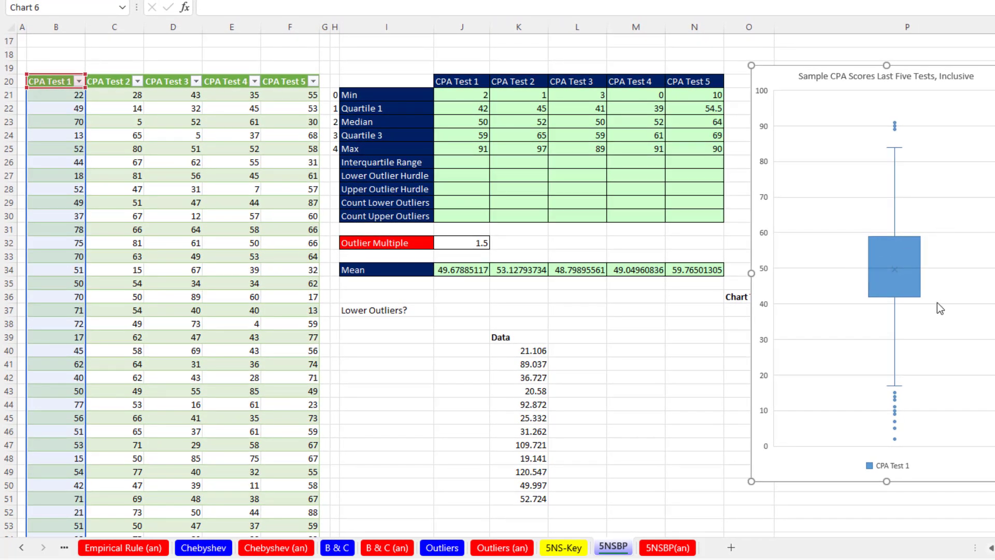
{"action": "left_click", "coordinate": [457, 111]}
{"action": "left_click_drag", "start_coordinate": [456, 117], "coordinate": [454, 137]}
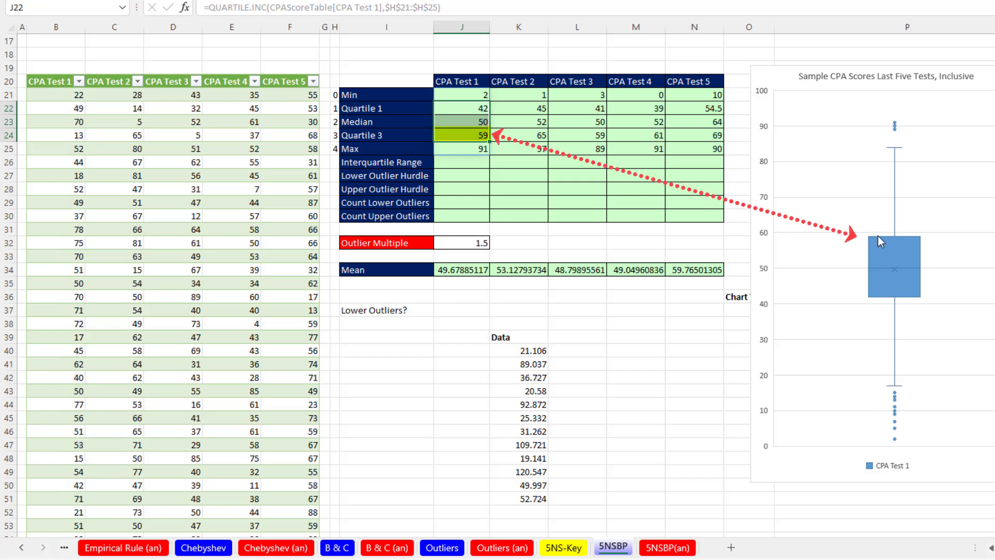
{"action": "mouse_move", "coordinate": [878, 236]}
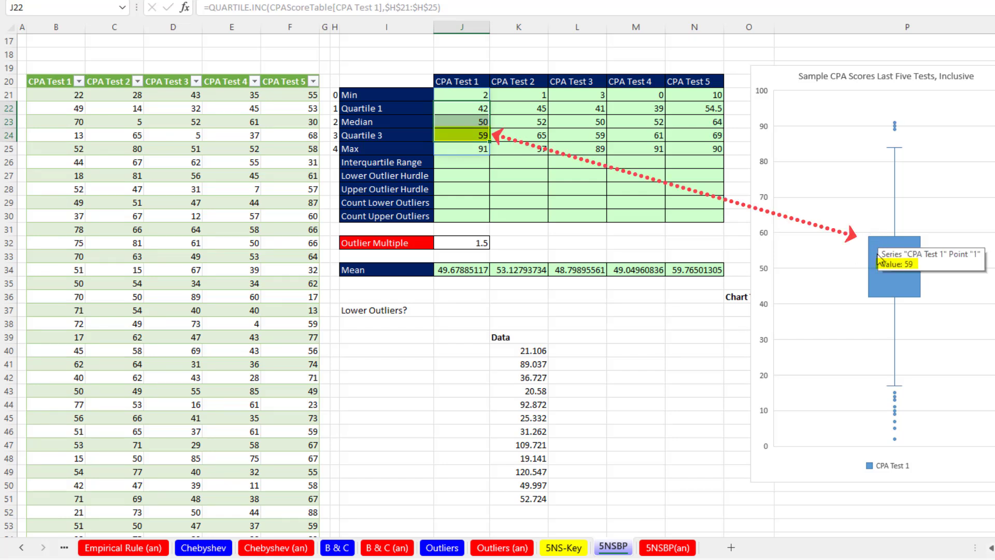
{"action": "mouse_move", "coordinate": [871, 267]}
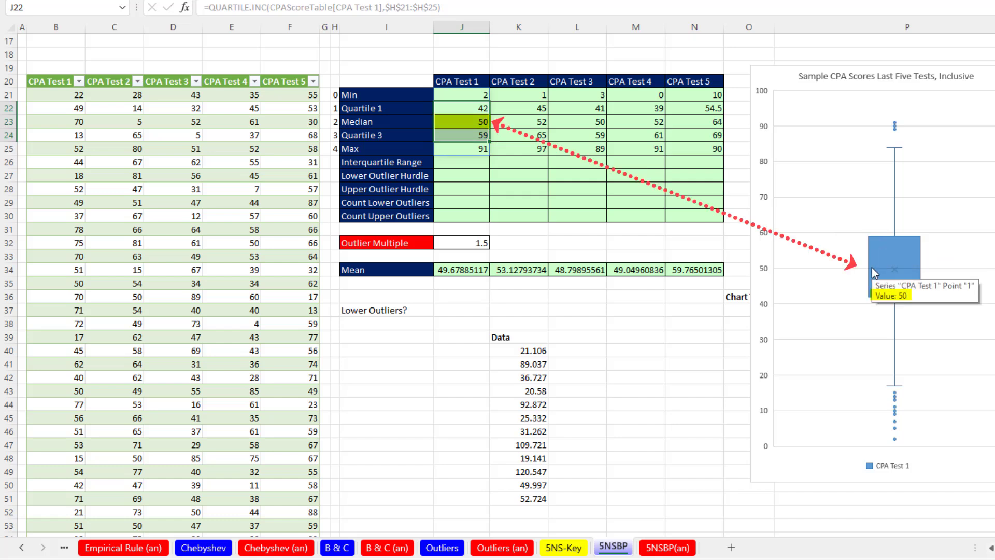
{"action": "mouse_move", "coordinate": [874, 297]}
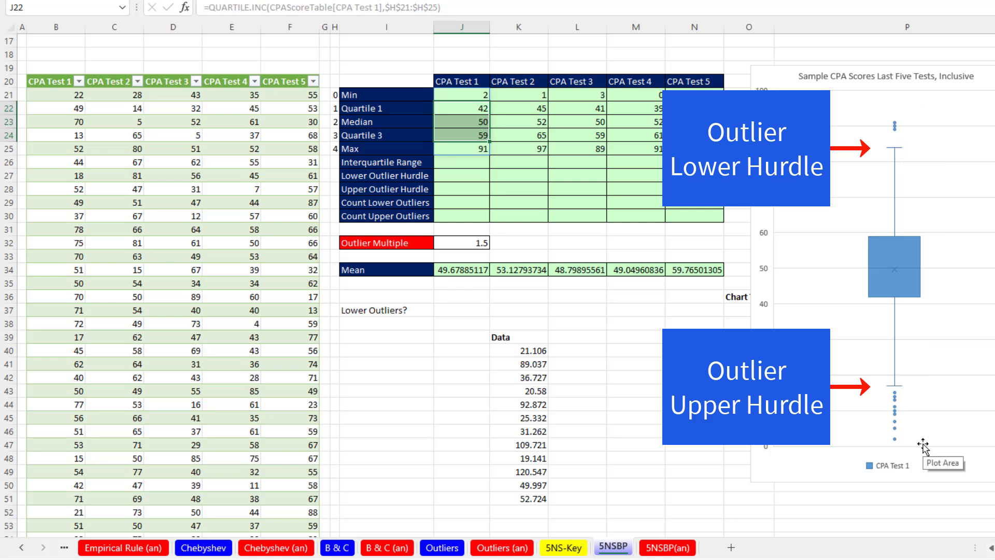
{"action": "left_click", "coordinate": [466, 162]}
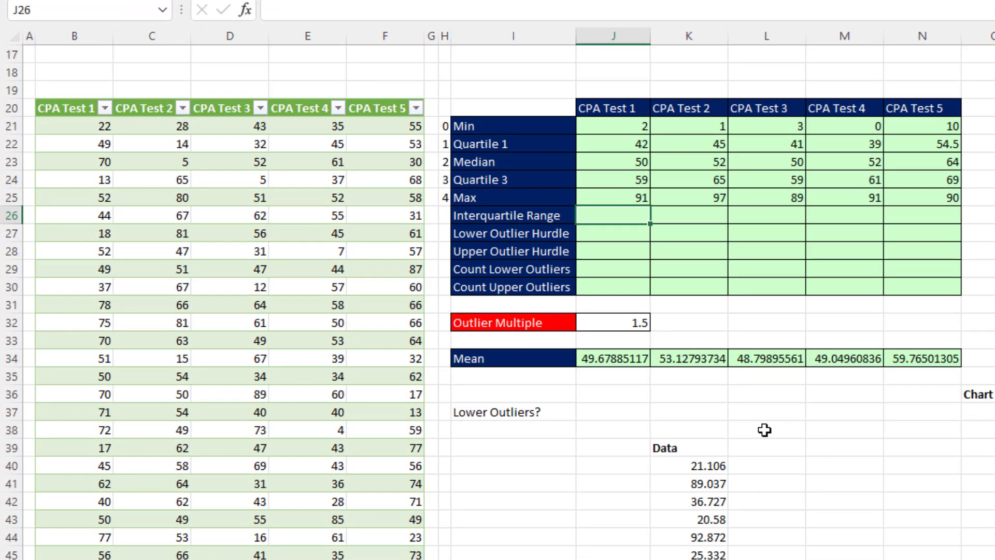
Compute CPA Test 1's interquartile range as Quartile 3 minus Quartile 1, giving 17
{"action": "type", "text": "="}
{"action": "key", "text": "Up"}
{"action": "key", "text": "Up"}
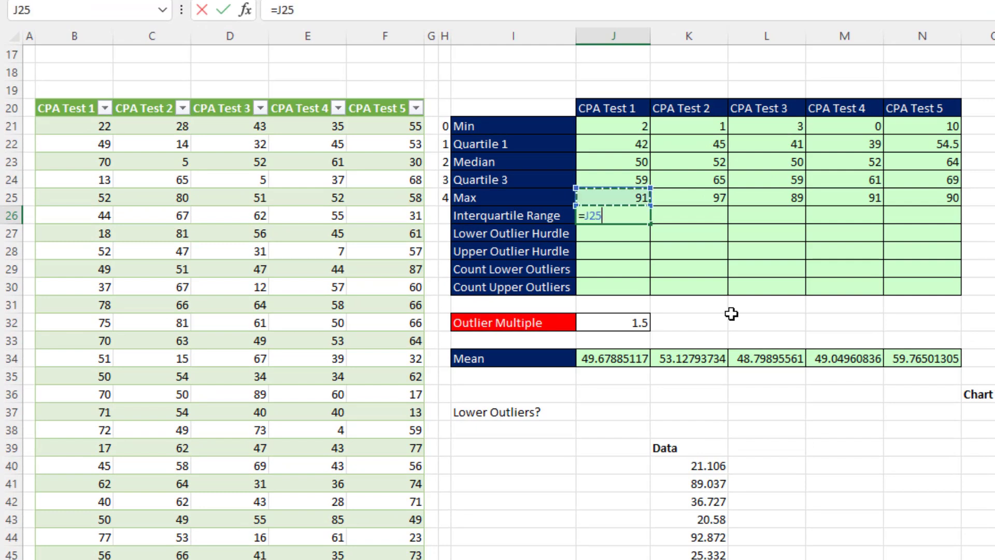
{"action": "type", "text": "-"}
{"action": "key", "text": "Up"}
{"action": "key", "text": "Up"}
{"action": "key", "text": "Up"}
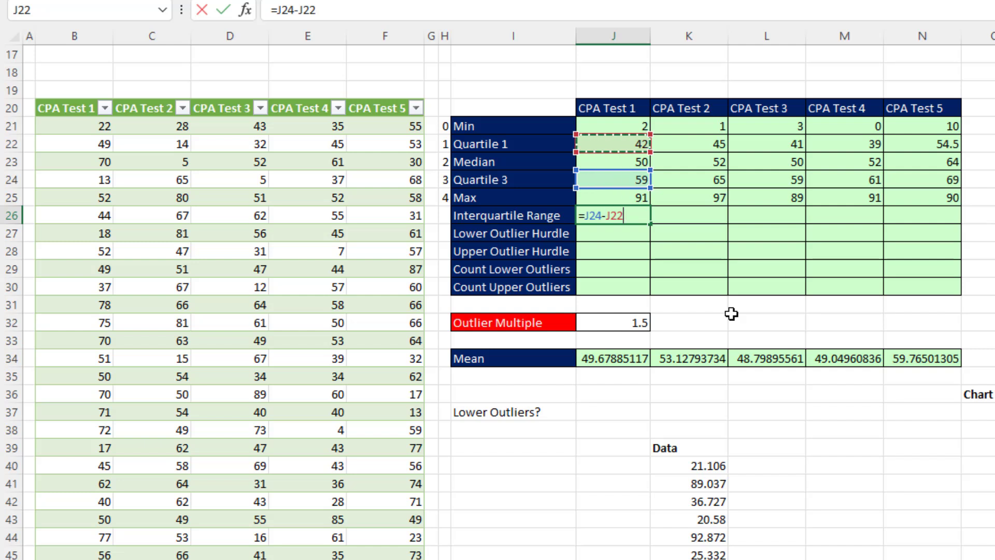
{"action": "key", "text": "Return"}
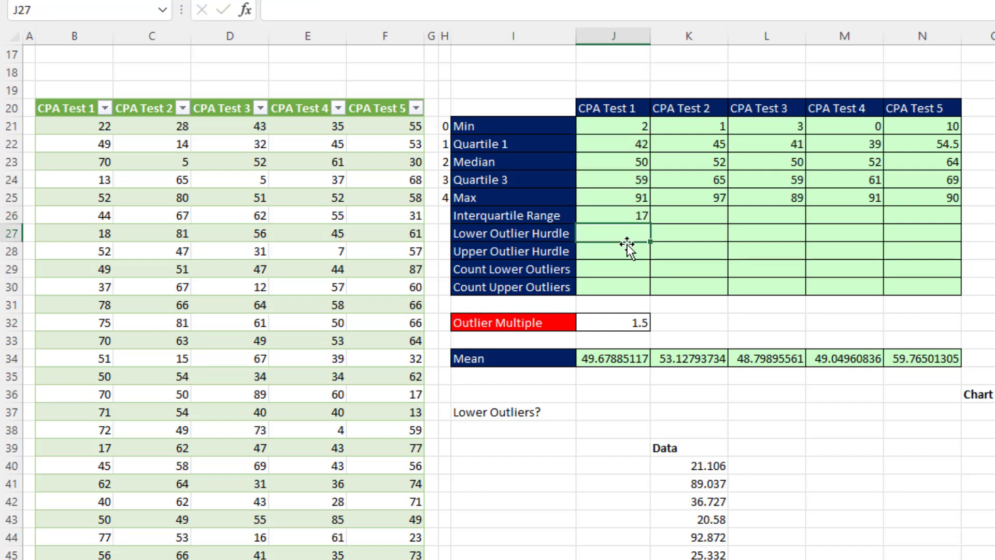
Compute the lower outlier hurdle as Quartile 1 minus 1.5 times the IQR, giving 16.5
{"action": "type", "text": "="}
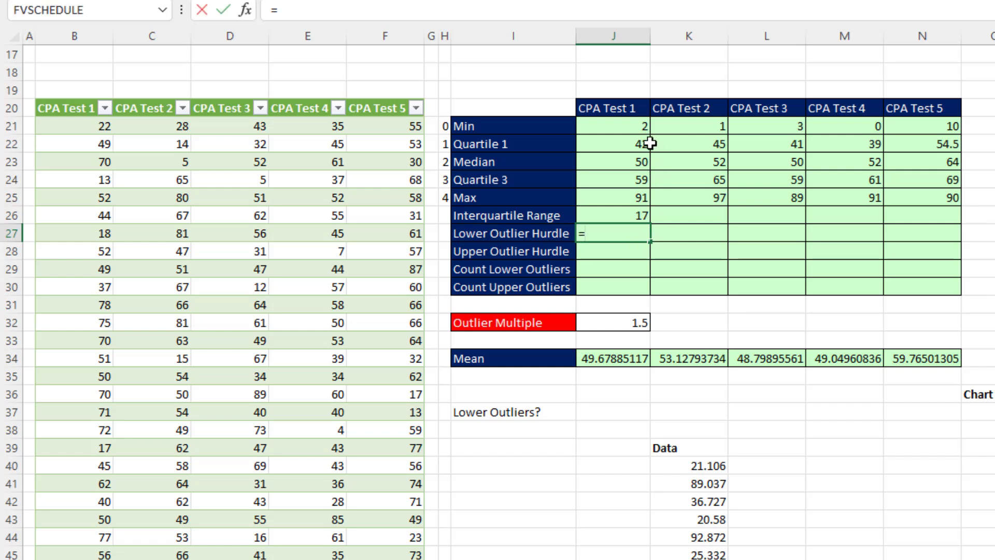
{"action": "left_click", "coordinate": [639, 143]}
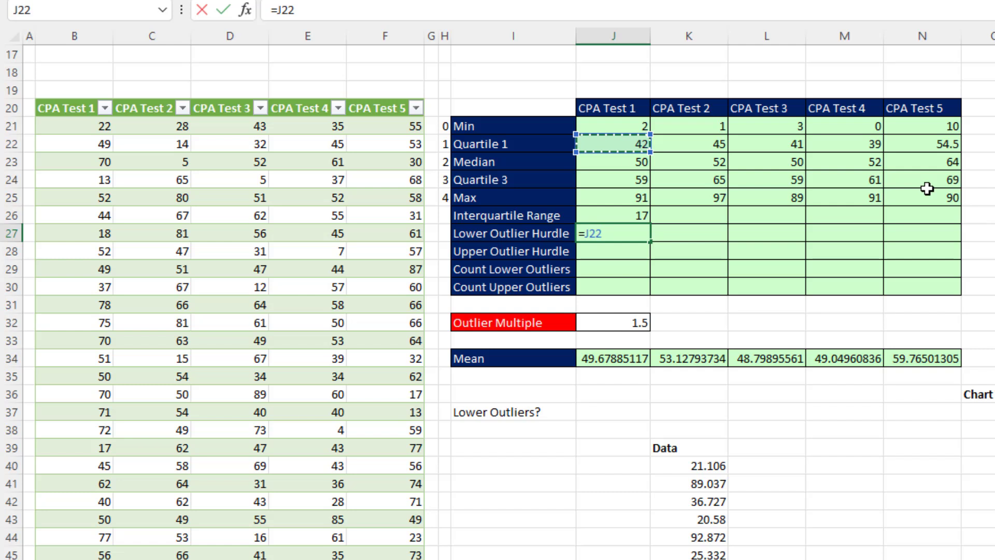
{"action": "type", "text": "-"}
{"action": "left_click", "coordinate": [618, 323]}
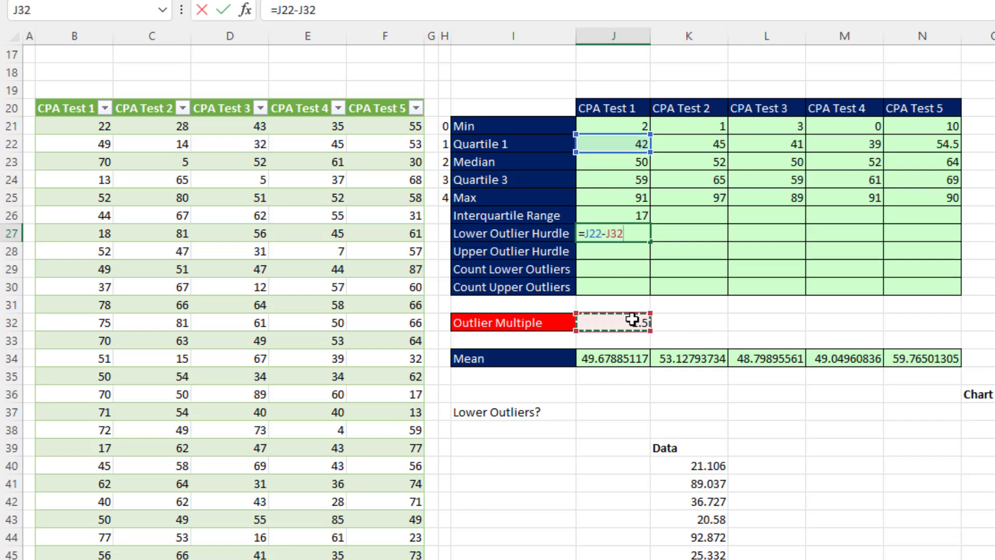
{"action": "type", "text": "*"}
{"action": "left_click", "coordinate": [624, 215]}
{"action": "key", "text": "Return"}
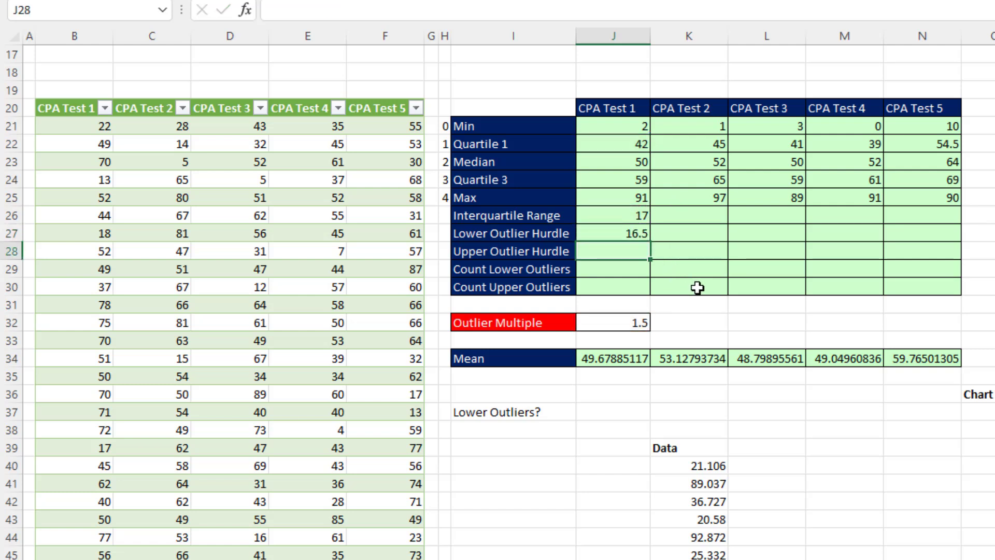
Enter =J24+J32*J26 for the upper hurdle of 84.5 and compare it with the box plot whiskers
{"action": "type", "text": "="}
{"action": "key", "text": "Up"}
{"action": "key", "text": "Up"}
{"action": "key", "text": "Up"}
{"action": "key", "text": "Up"}
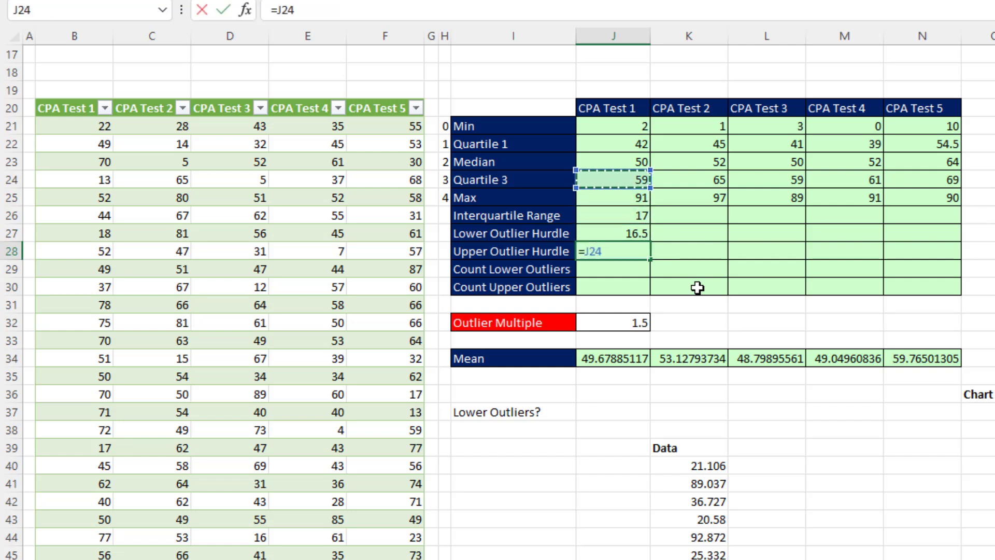
{"action": "type", "text": "+"}
{"action": "key", "text": "Up"}
{"action": "key", "text": "Down"}
{"action": "key", "text": "Down"}
{"action": "key", "text": "Down"}
{"action": "key", "text": "Down"}
{"action": "key", "text": "Down"}
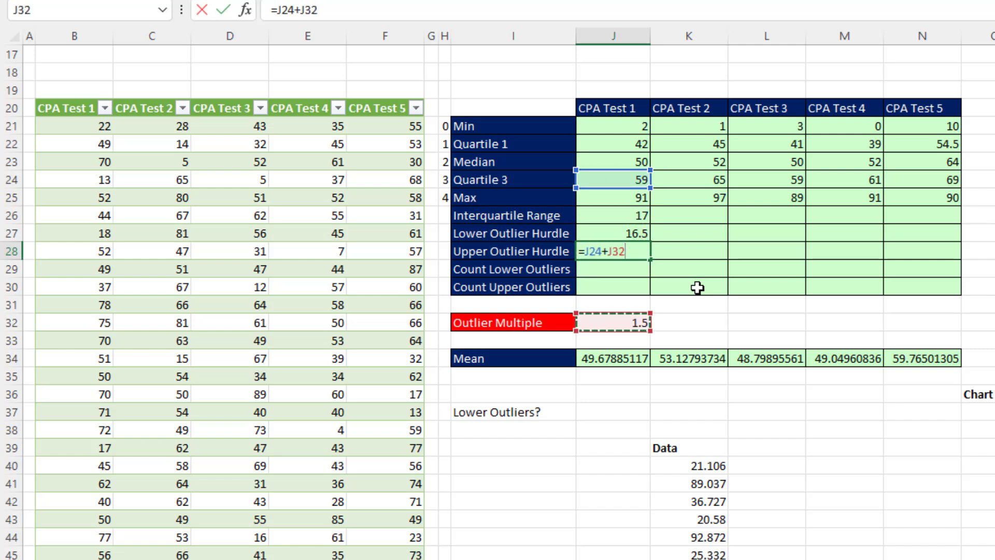
{"action": "type", "text": "*"}
{"action": "key", "text": "Up"}
{"action": "key", "text": "Up"}
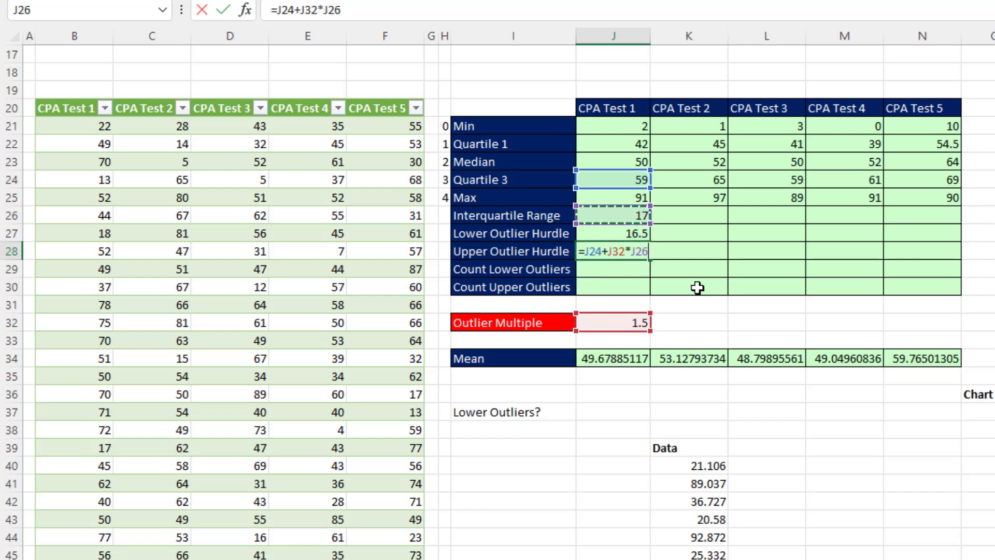
{"action": "key", "text": "Return"}
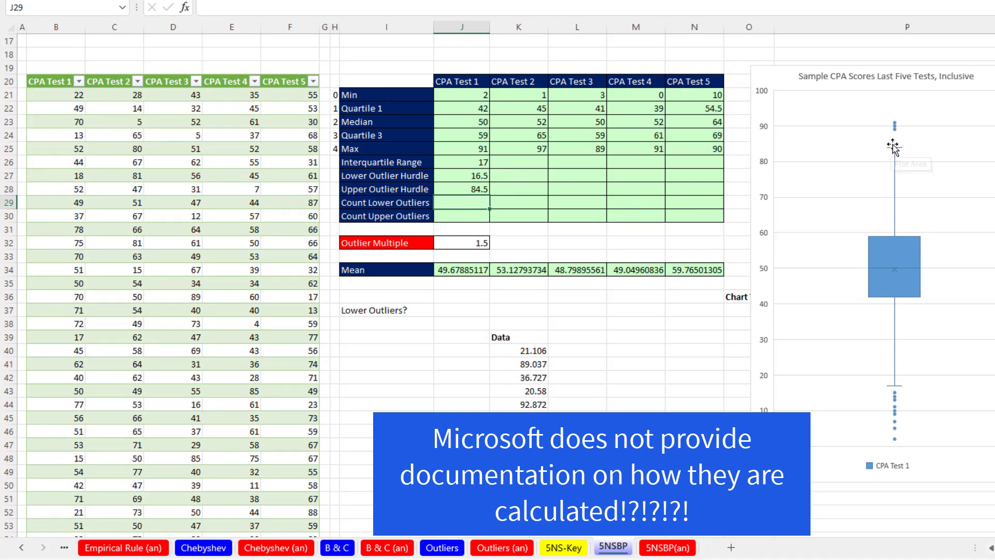
{"action": "mouse_move", "coordinate": [898, 148]}
{"action": "mouse_move", "coordinate": [898, 392]}
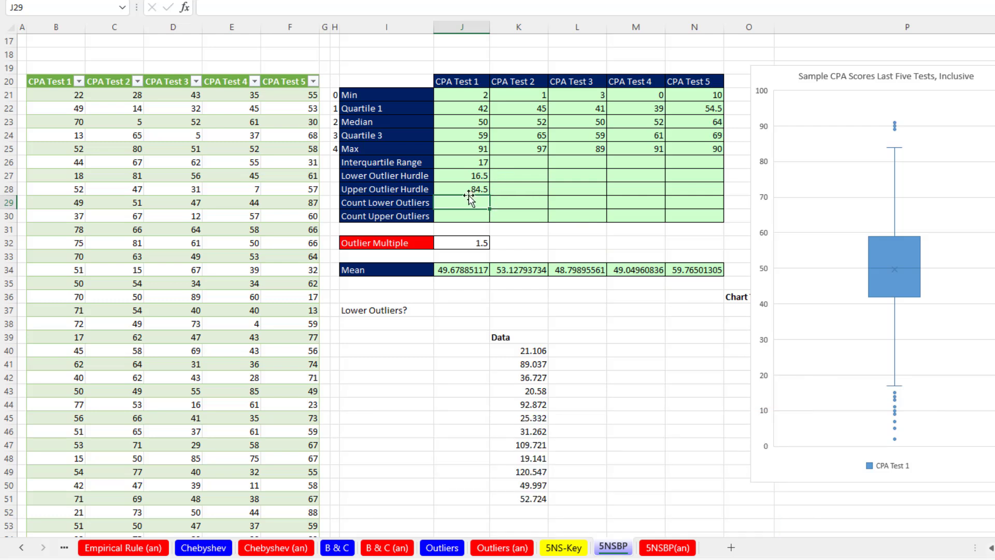
Enter =COUNTIFS(CPAScoreTable[CPA Test 1],"<"&J27) in J29, counting 11 lower outliers
{"action": "left_click", "coordinate": [459, 177]}
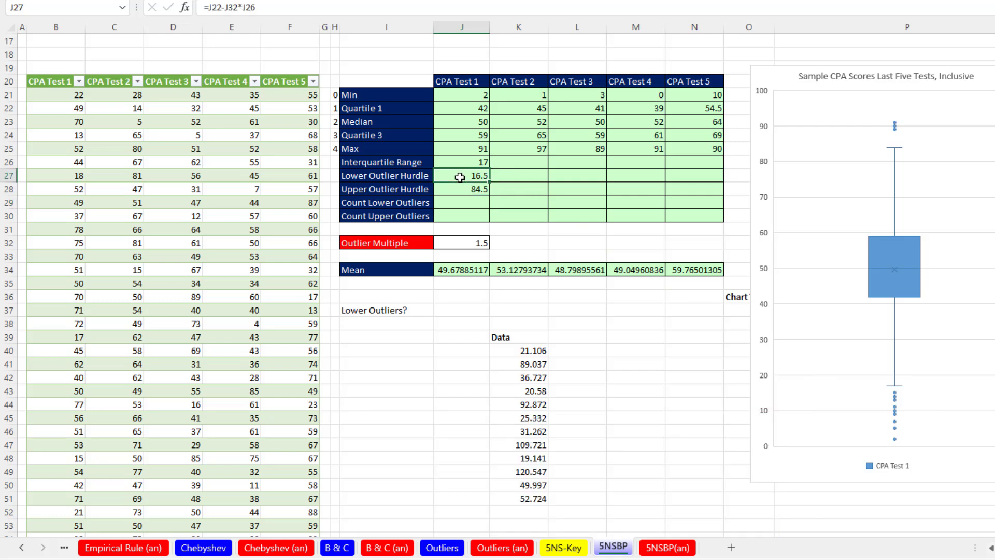
{"action": "left_click", "coordinate": [465, 188]}
{"action": "left_click", "coordinate": [456, 202]}
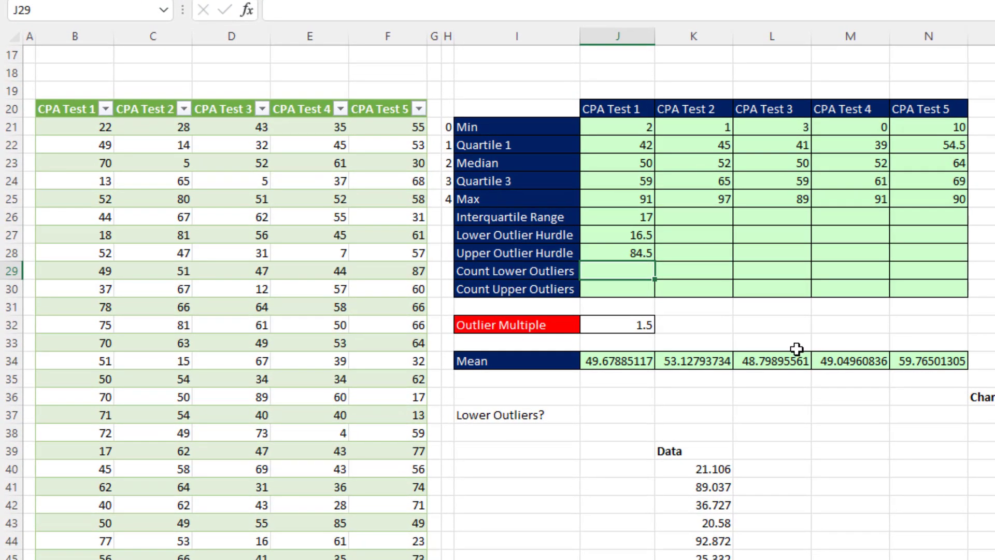
{"action": "type", "text": "=countifs"}
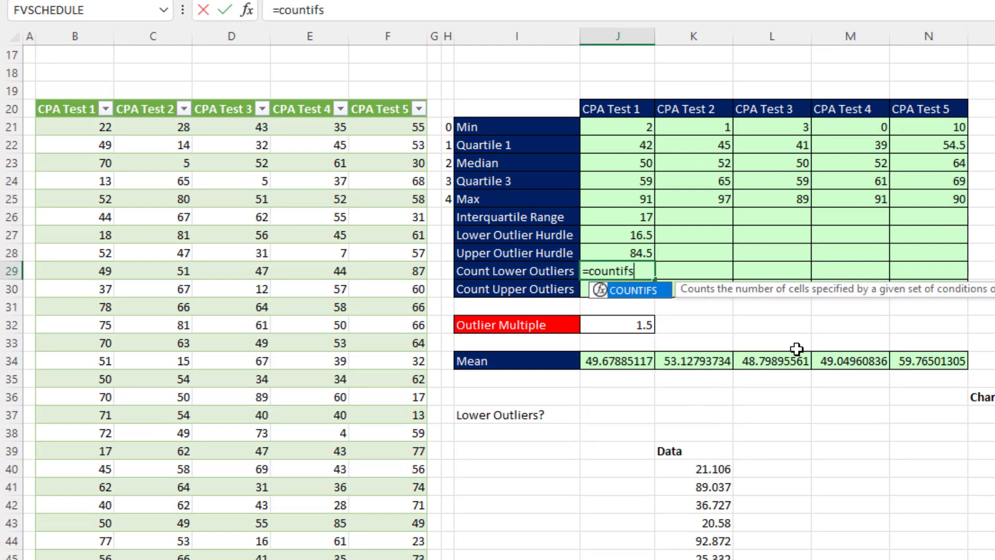
{"action": "key", "text": "Tab"}
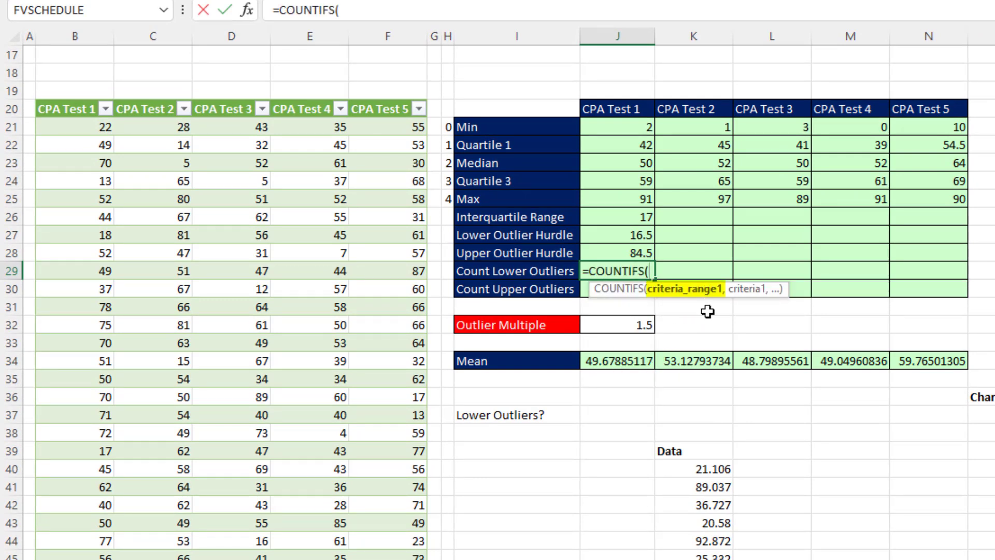
{"action": "left_click", "coordinate": [61, 99]}
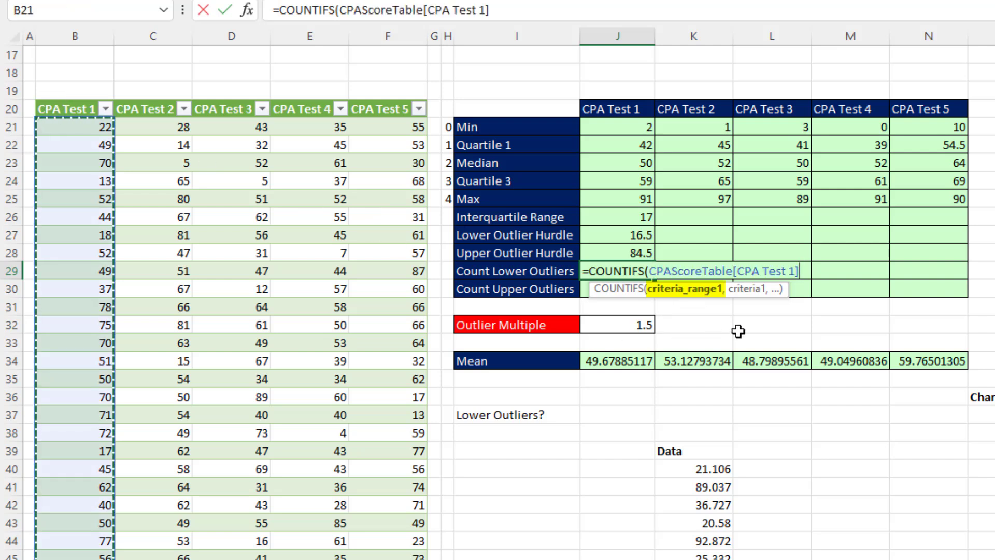
{"action": "type", "text": ",\"<"}
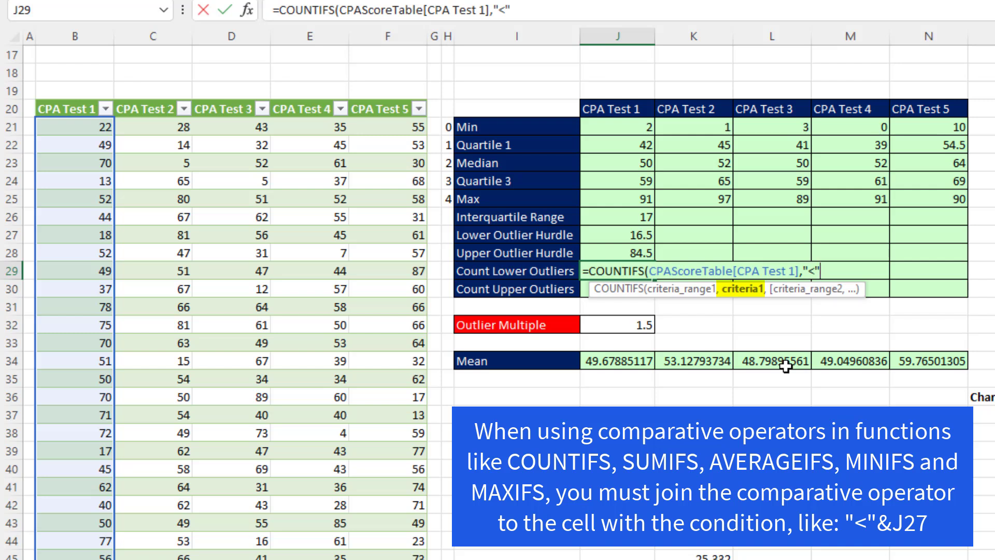
{"action": "type", "text": "&"}
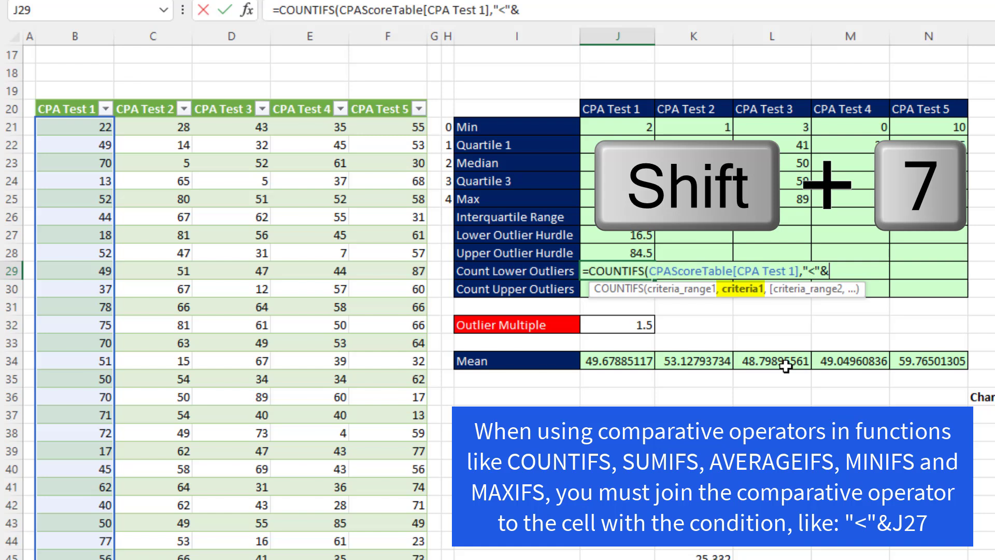
{"action": "left_click", "coordinate": [636, 235]}
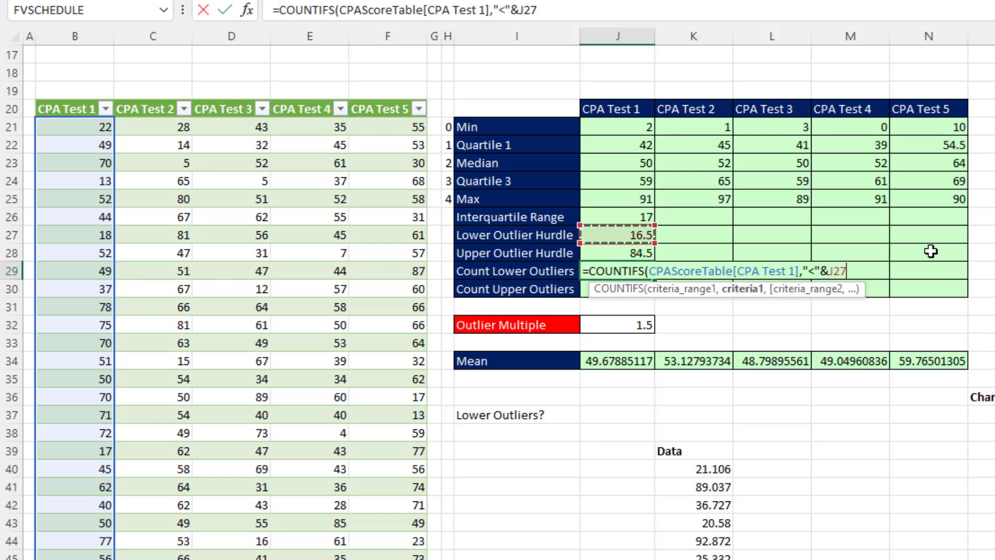
{"action": "key", "text": "Return"}
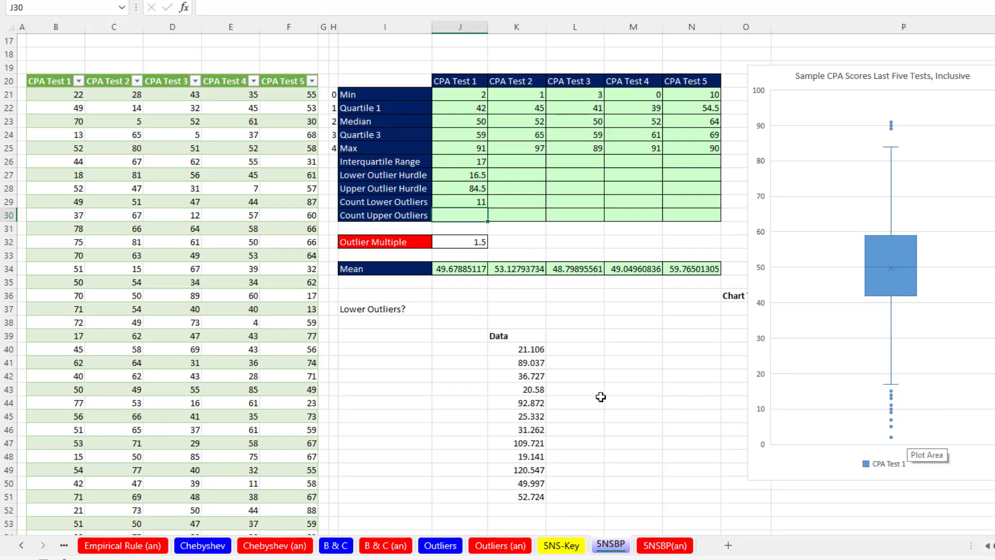
{"action": "left_click", "coordinate": [372, 323]}
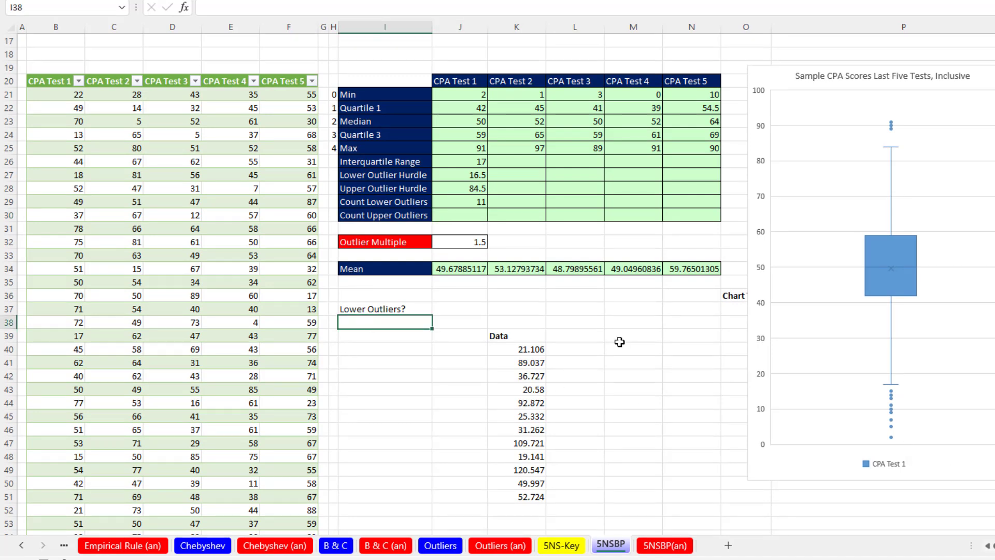
Enter =FILTER(CPAScoreTable[CPA Test 1],CPAScoreTable[CPA Test 1]<J27) to list the 11 low scores
{"action": "type", "text": "=fil"}
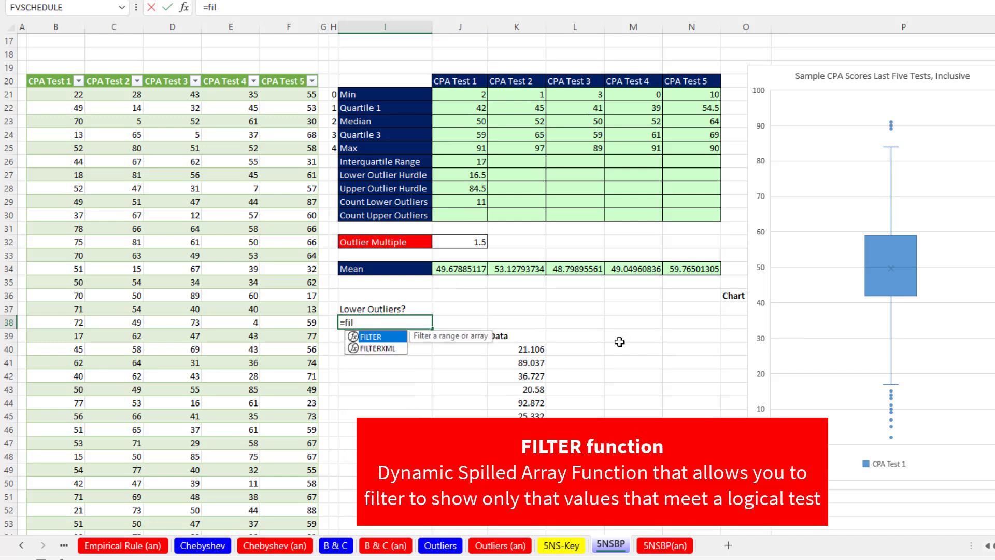
{"action": "key", "text": "Tab"}
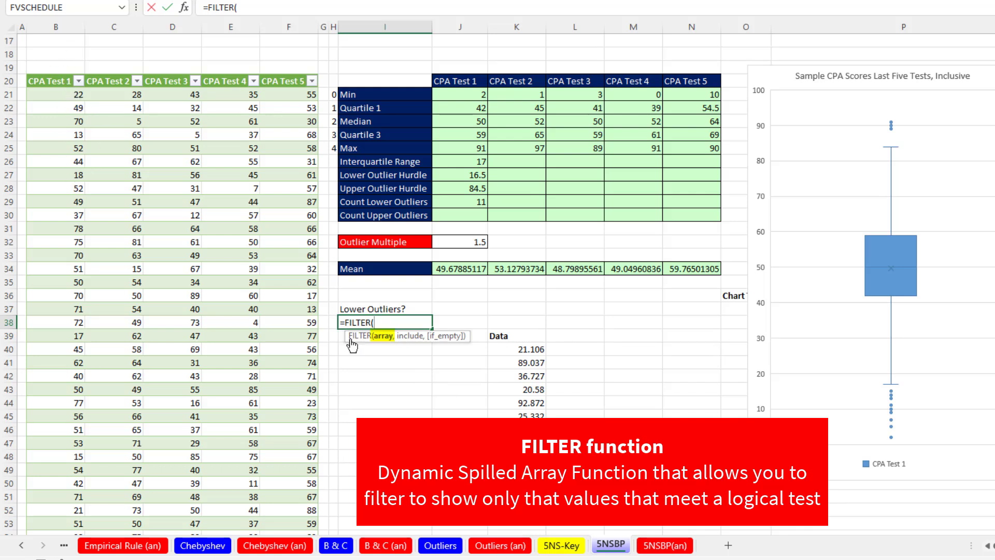
{"action": "left_click", "coordinate": [46, 73]}
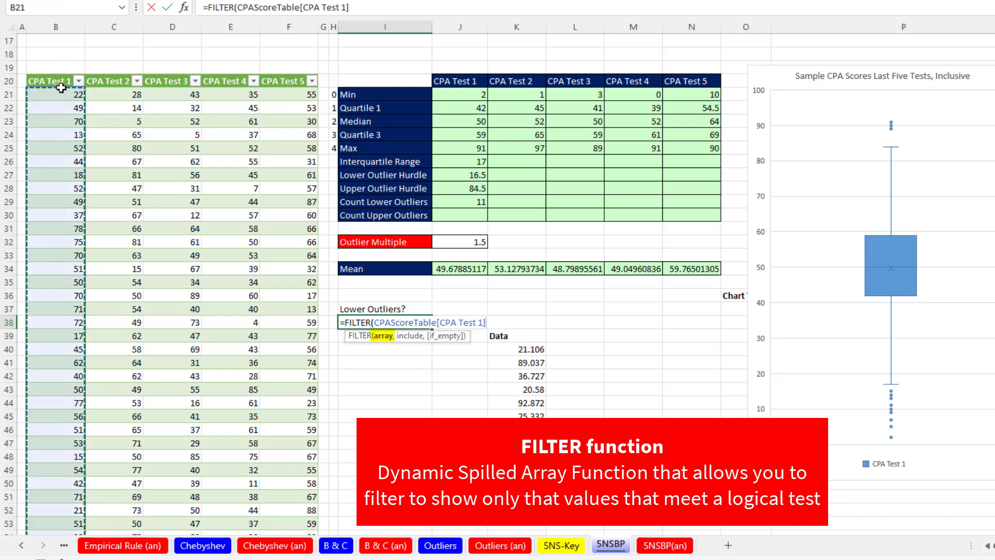
{"action": "type", "text": ","}
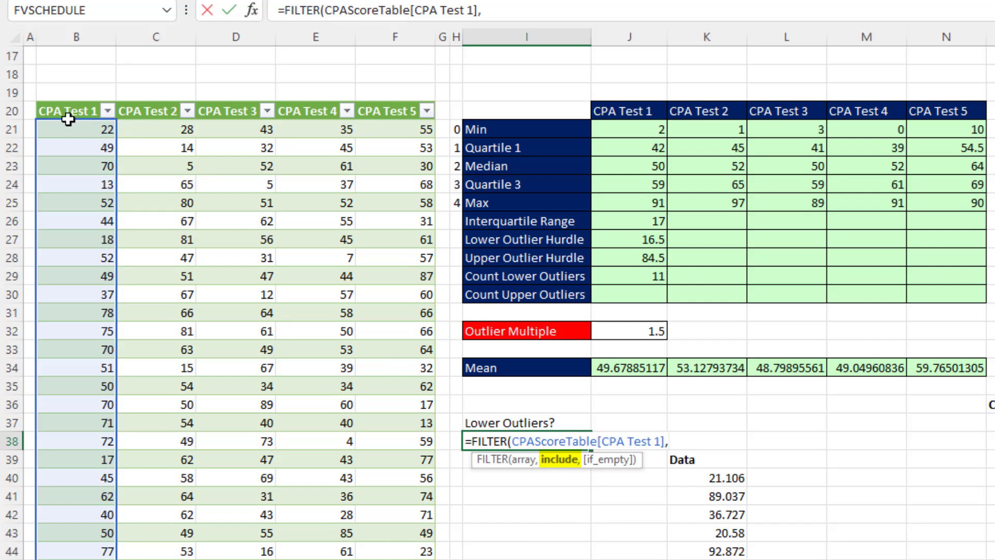
{"action": "left_click", "coordinate": [64, 101]}
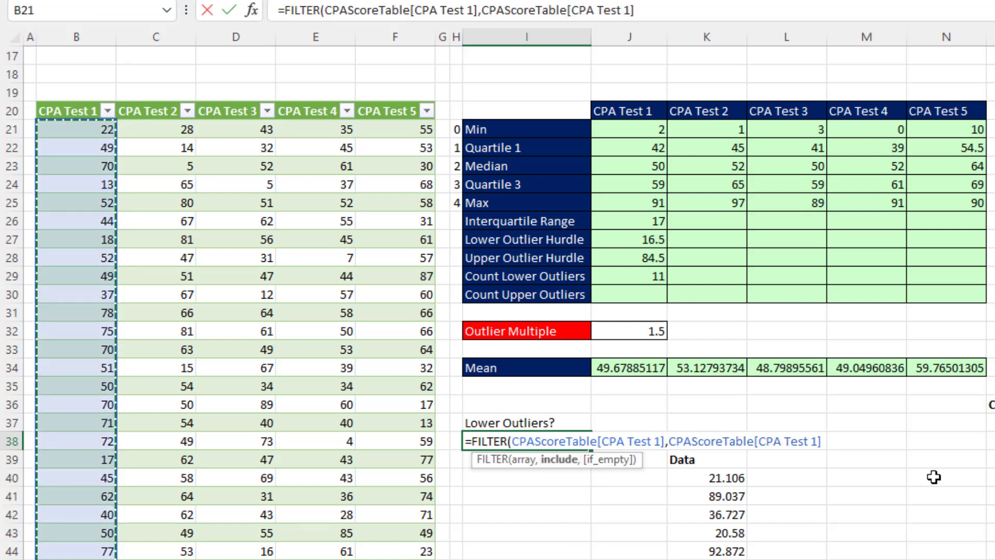
{"action": "type", "text": "<"}
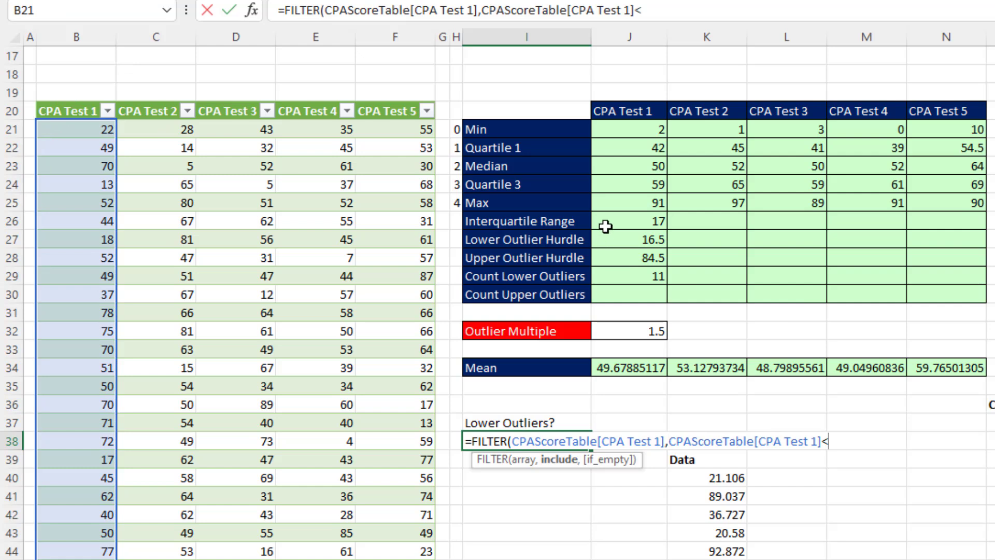
{"action": "left_click", "coordinate": [621, 237]}
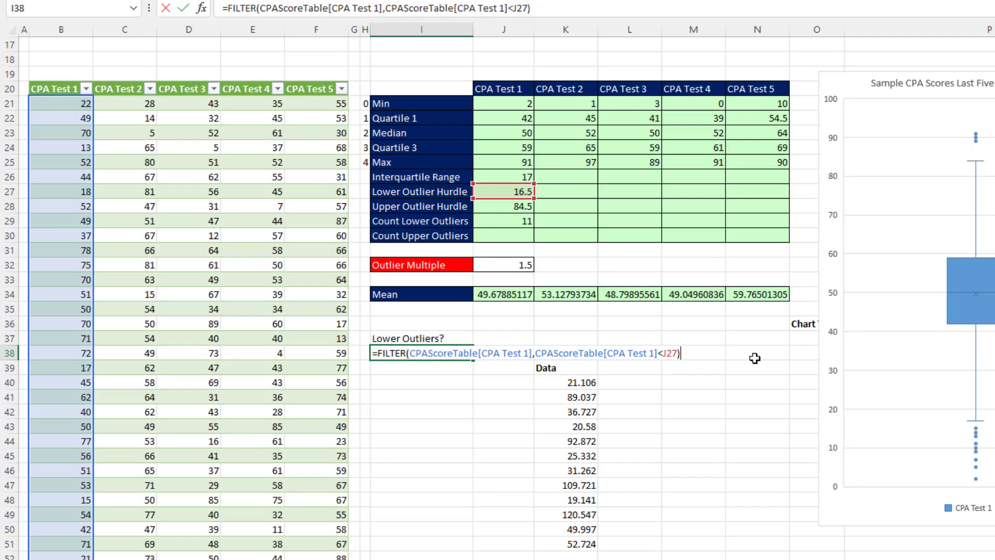
{"action": "key", "text": "Return"}
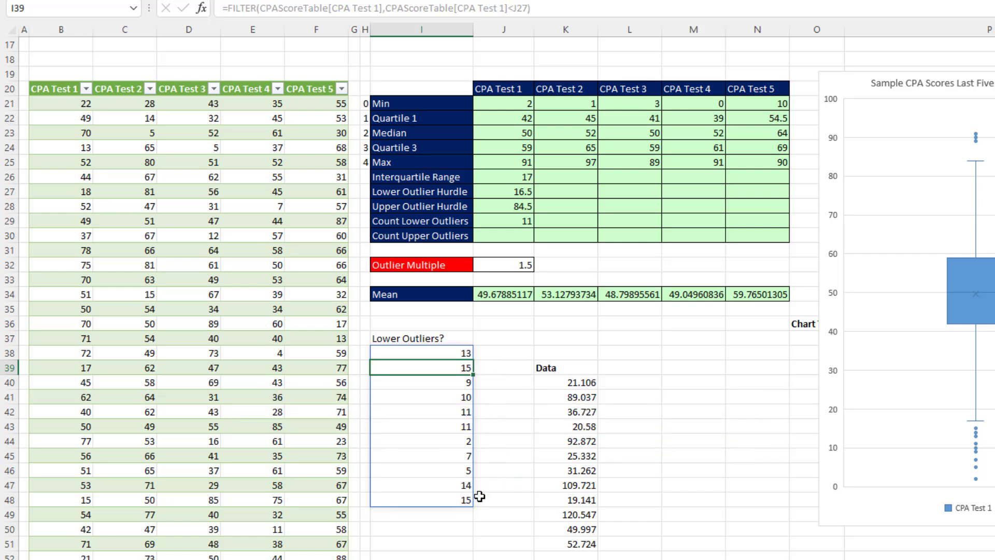
{"action": "left_click", "coordinate": [505, 220]}
Review the lower outlier count formula and the FILTER formula's outlier condition for comparison
{"action": "key", "text": "F2"}
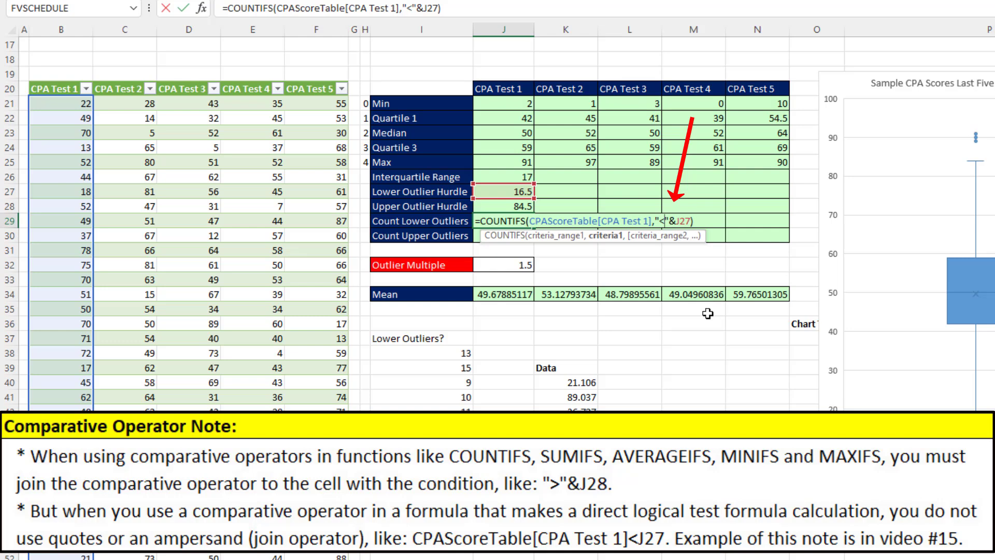
{"action": "key", "text": "Return"}
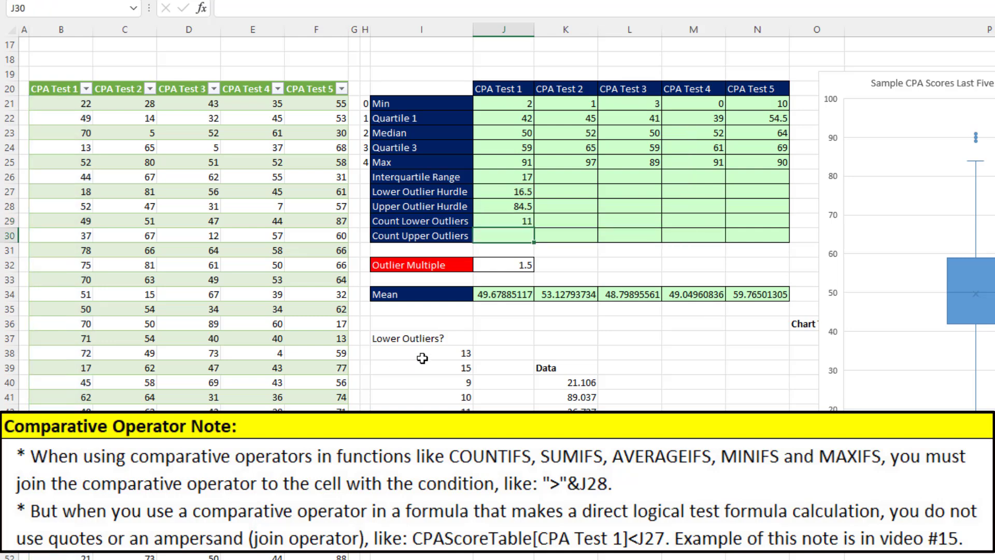
{"action": "left_click", "coordinate": [422, 356]}
{"action": "double_click", "coordinate": [463, 353]}
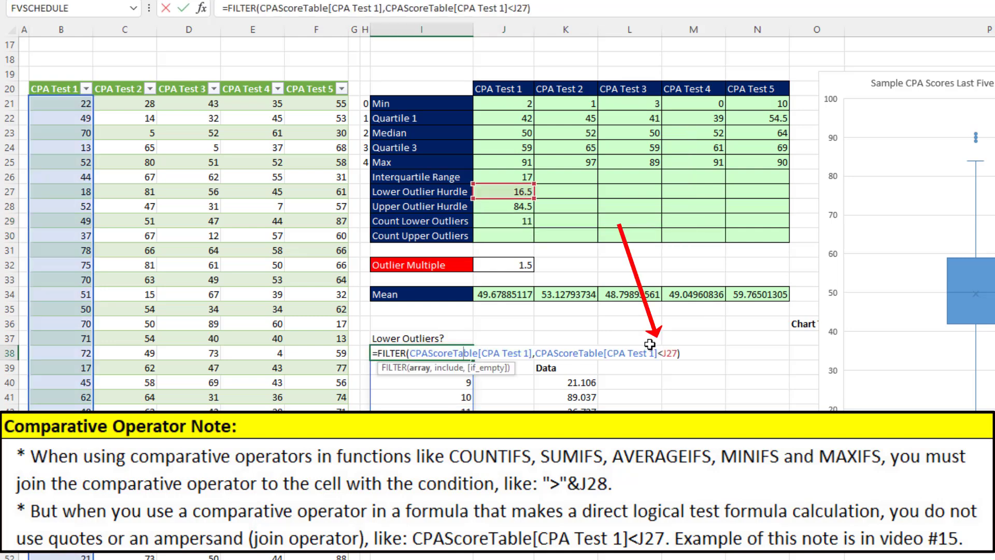
{"action": "key", "text": "Escape"}
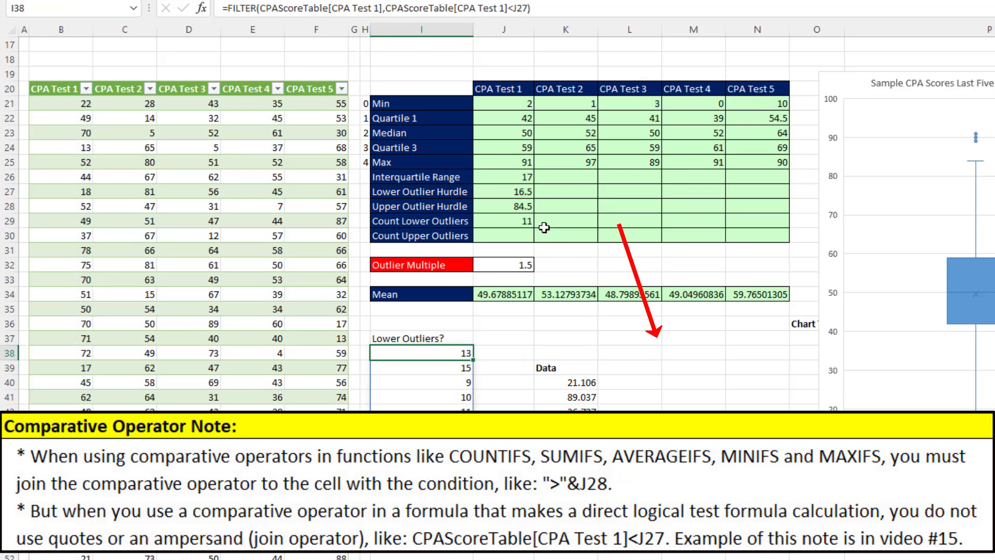
Enter =COUNTIFS(CPAScoreTable[CPA Test 1],">"&J28) in J30, giving 3 upper outliers
{"action": "left_click", "coordinate": [520, 236]}
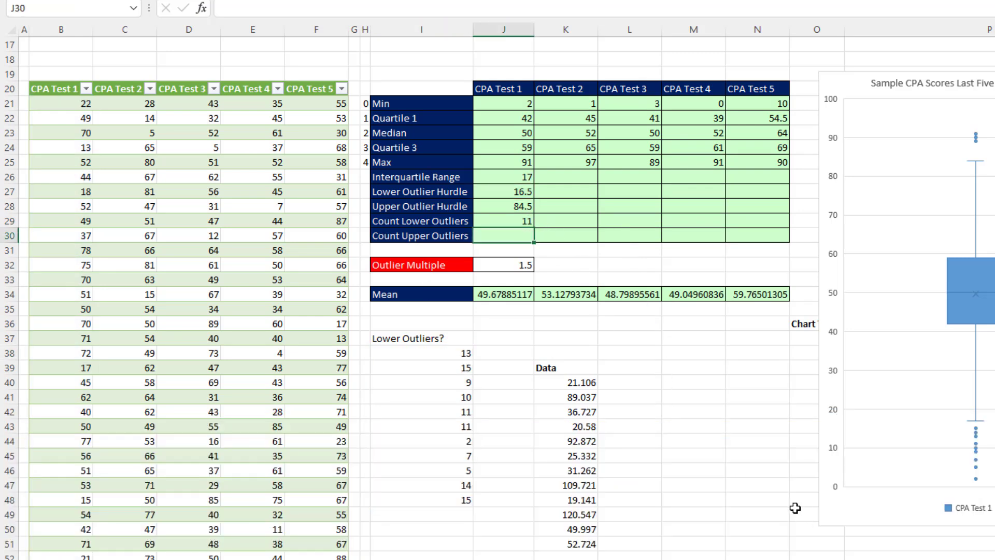
{"action": "type", "text": "=count"}
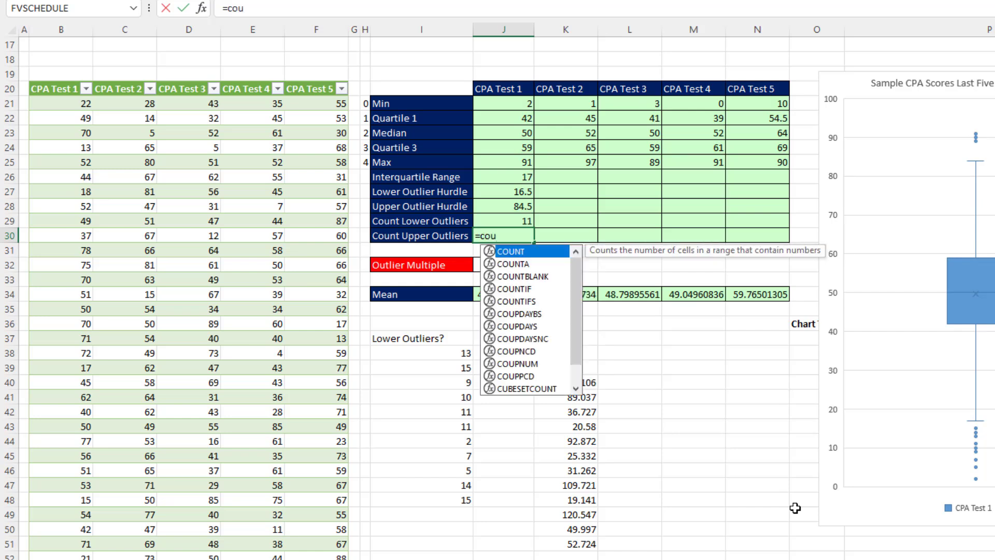
{"action": "key", "text": "Tab"}
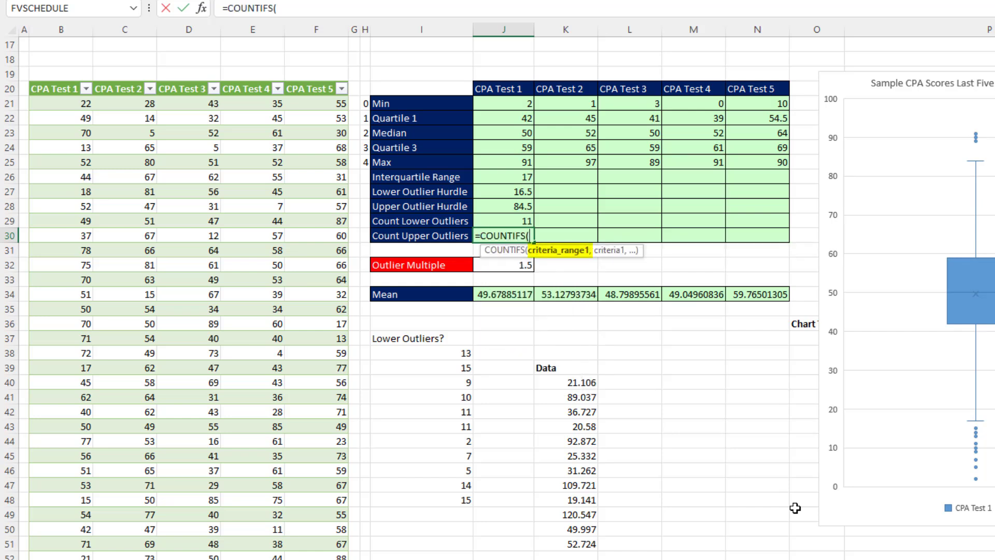
{"action": "left_click", "coordinate": [55, 78]}
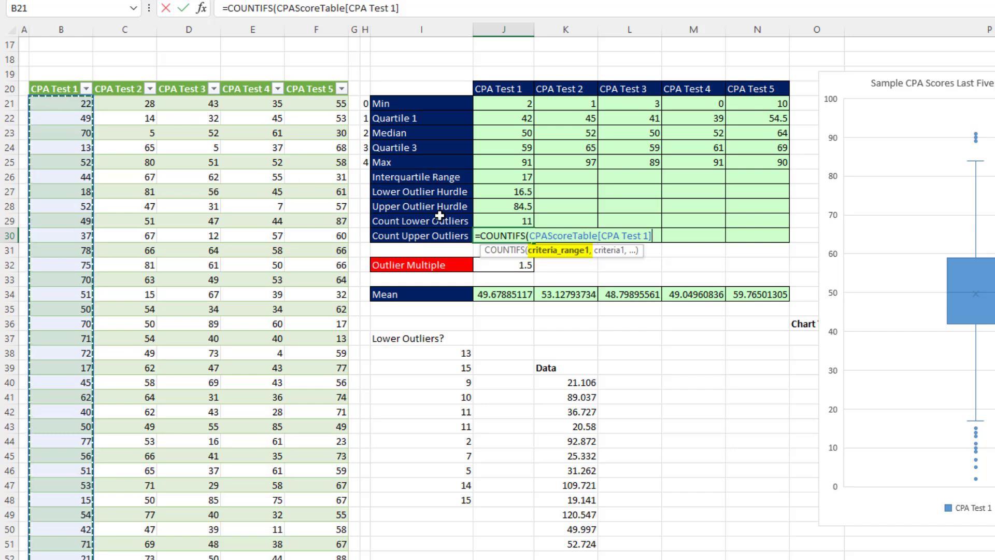
{"action": "type", "text": ",\">\"&"}
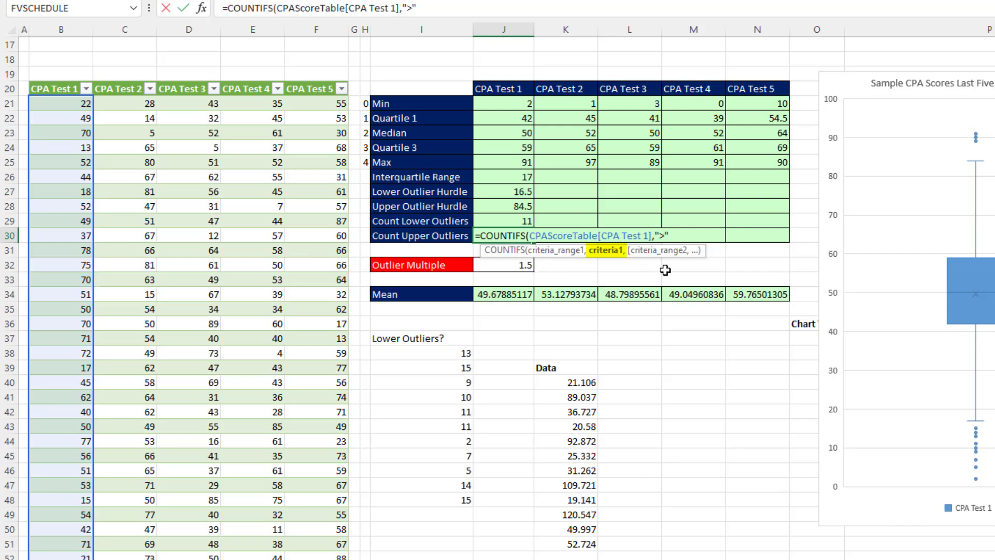
{"action": "left_click", "coordinate": [509, 207]}
{"action": "key", "text": "Return"}
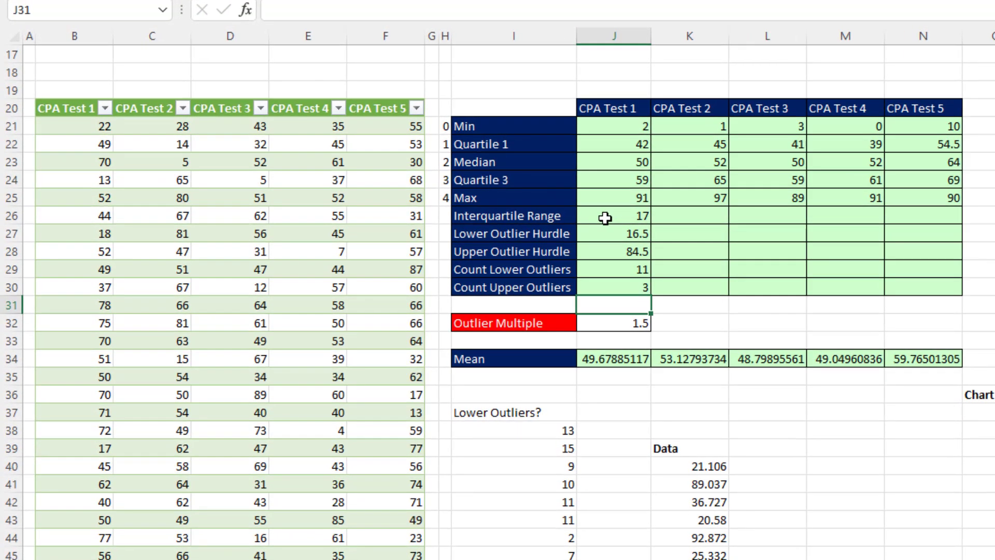
{"action": "left_click", "coordinate": [496, 179]}
Change J26 to =J24:N24-J22:N22 so interquartile ranges 17, 20, 18, 22, 14.5 spill
{"action": "key", "text": "F2"}
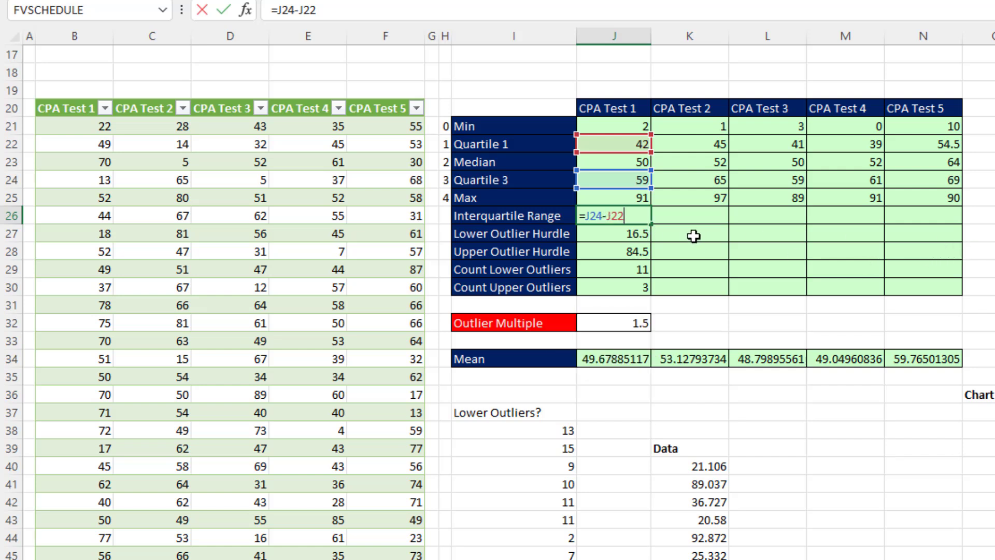
{"action": "double_click", "coordinate": [596, 217]}
{"action": "left_click_drag", "start_coordinate": [591, 179], "coordinate": [915, 182]}
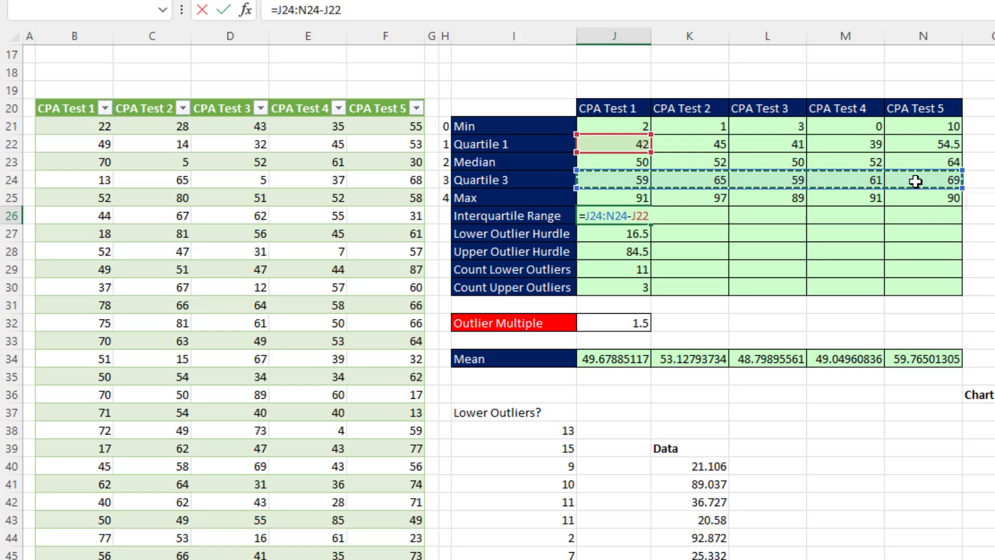
{"action": "double_click", "coordinate": [641, 216]}
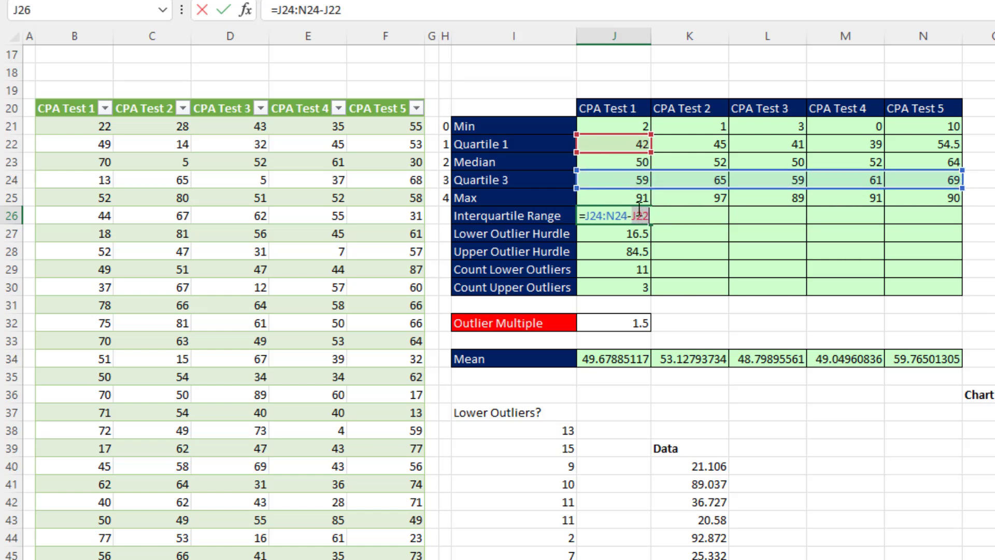
{"action": "left_click_drag", "start_coordinate": [611, 144], "coordinate": [914, 145]}
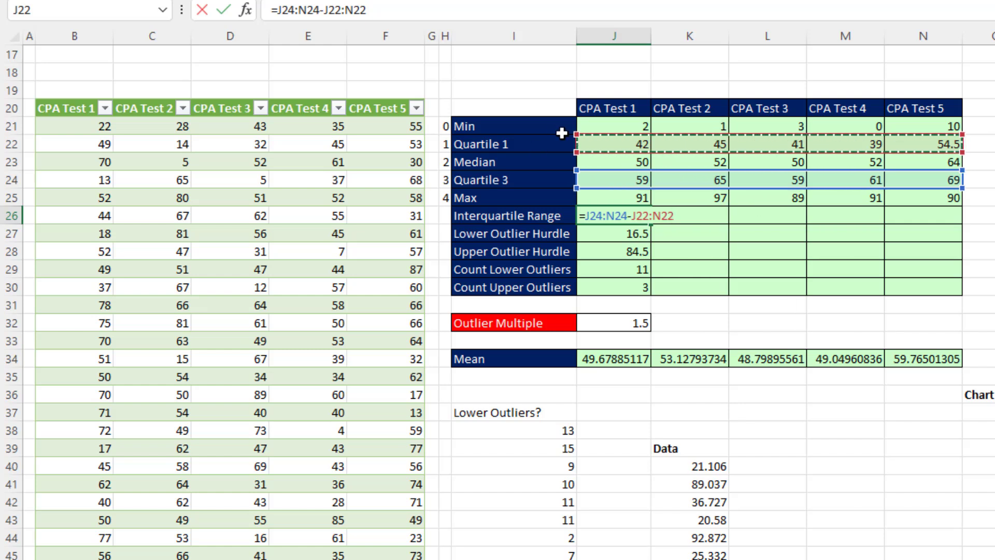
{"action": "key", "text": "Return"}
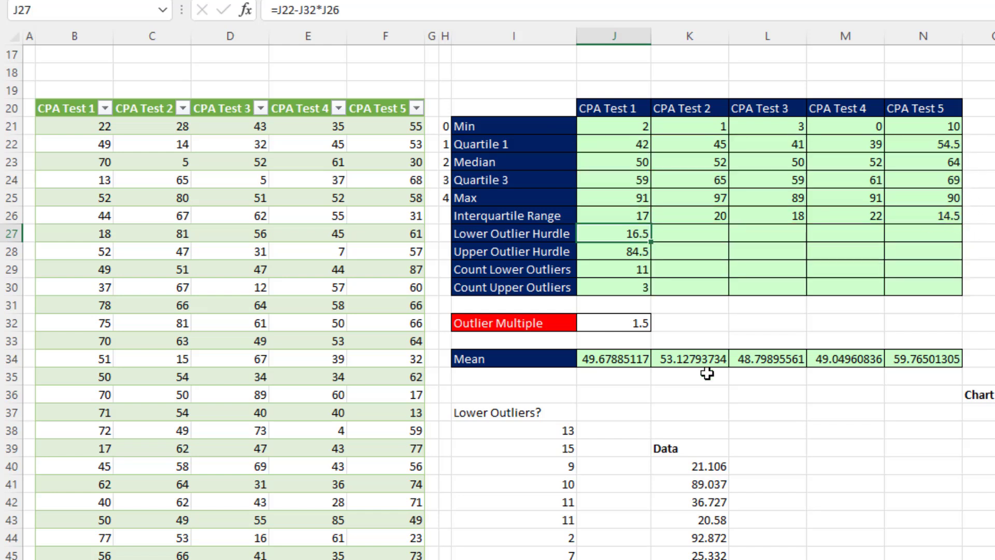
Rewrite J27 as =J22:N22-J32*J26#, spilling lower hurdles 16.5, 15, 14, 6, 32.75
{"action": "key", "text": "F2"}
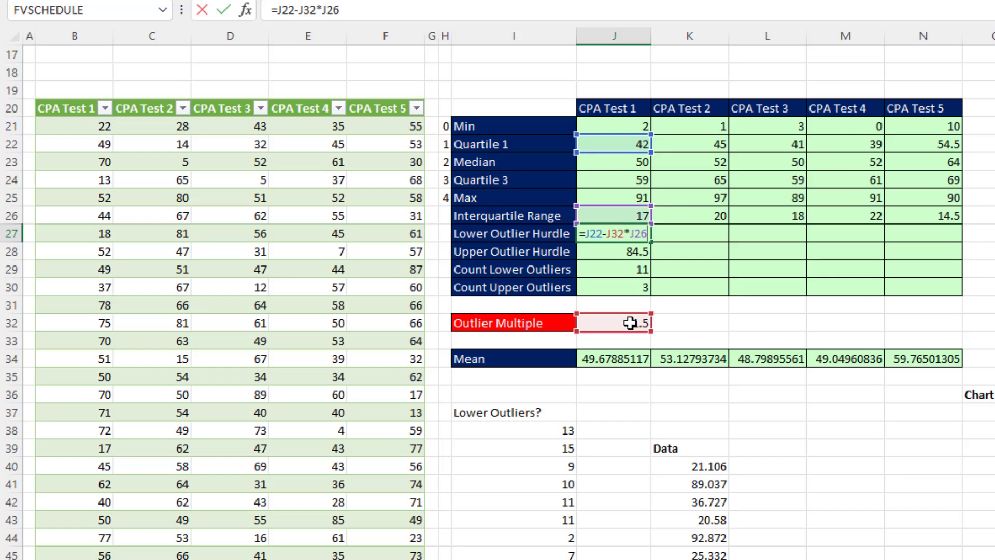
{"action": "double_click", "coordinate": [593, 234]}
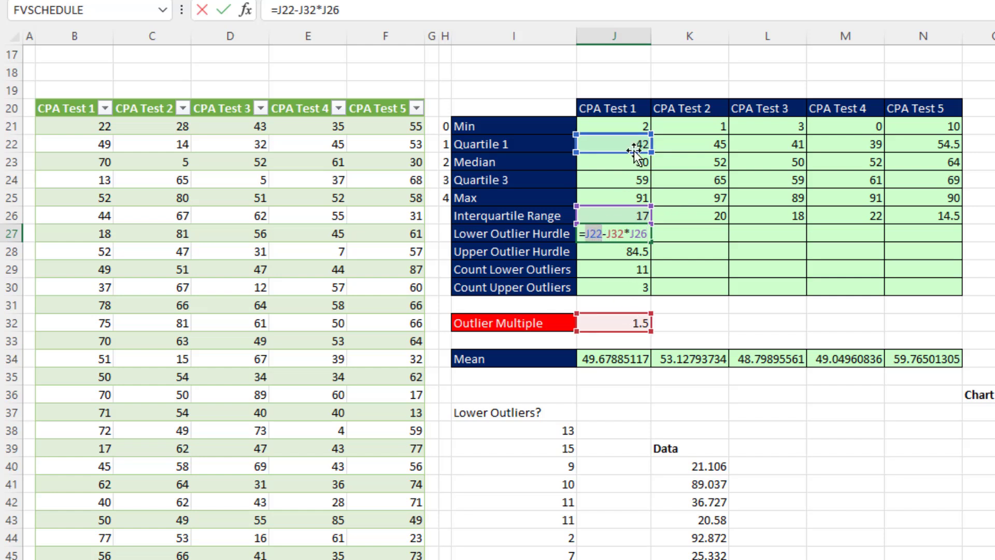
{"action": "left_click_drag", "start_coordinate": [623, 143], "coordinate": [899, 135]}
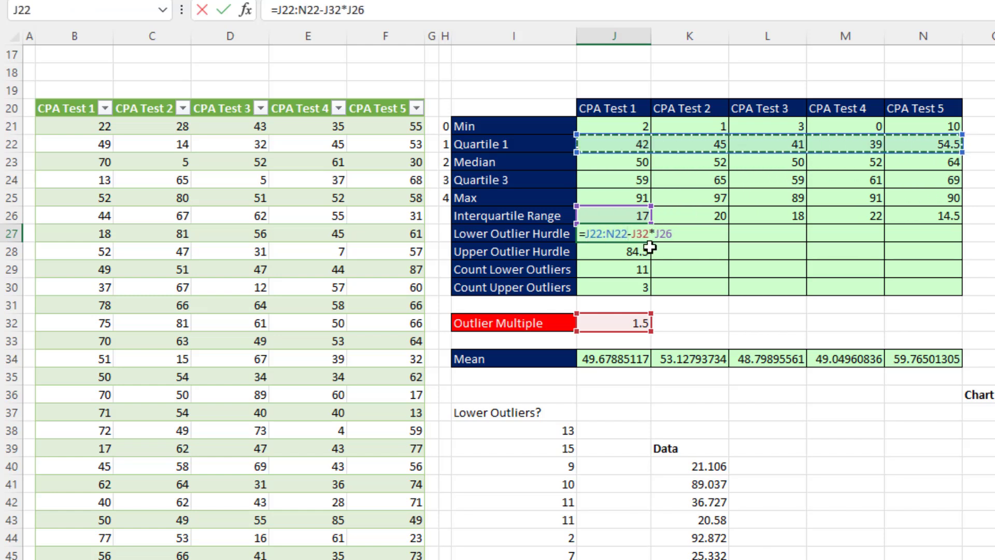
{"action": "double_click", "coordinate": [665, 235]}
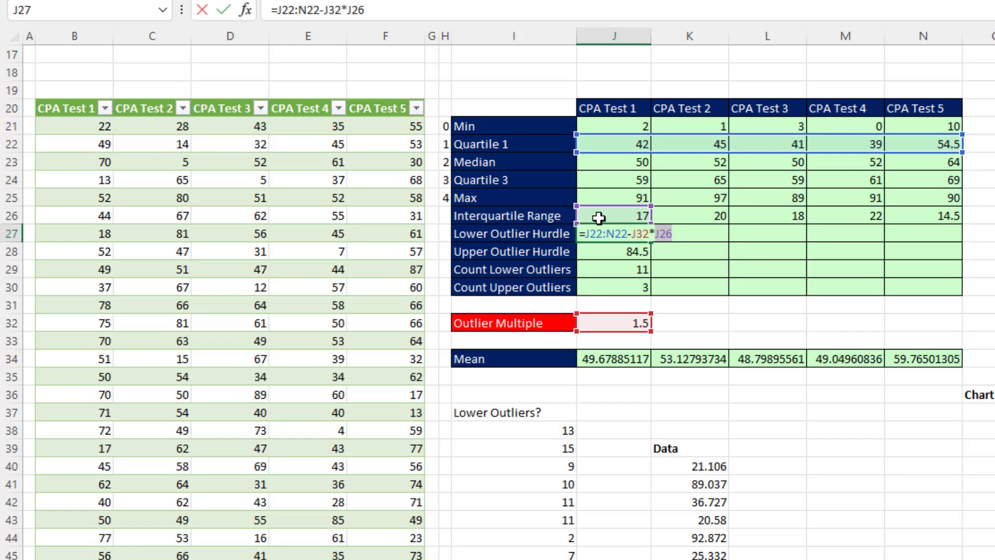
{"action": "left_click_drag", "start_coordinate": [654, 212], "coordinate": [893, 218]}
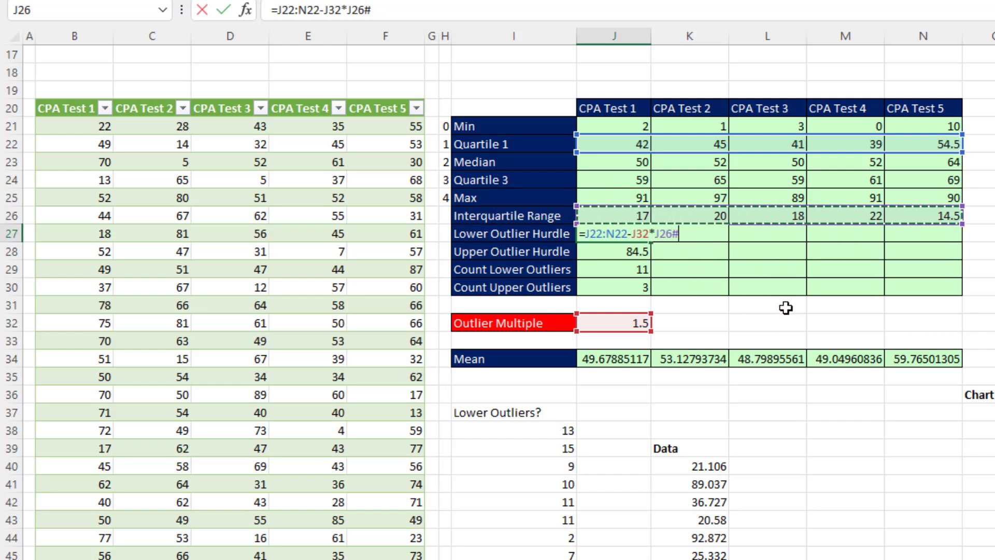
{"action": "key", "text": "Return"}
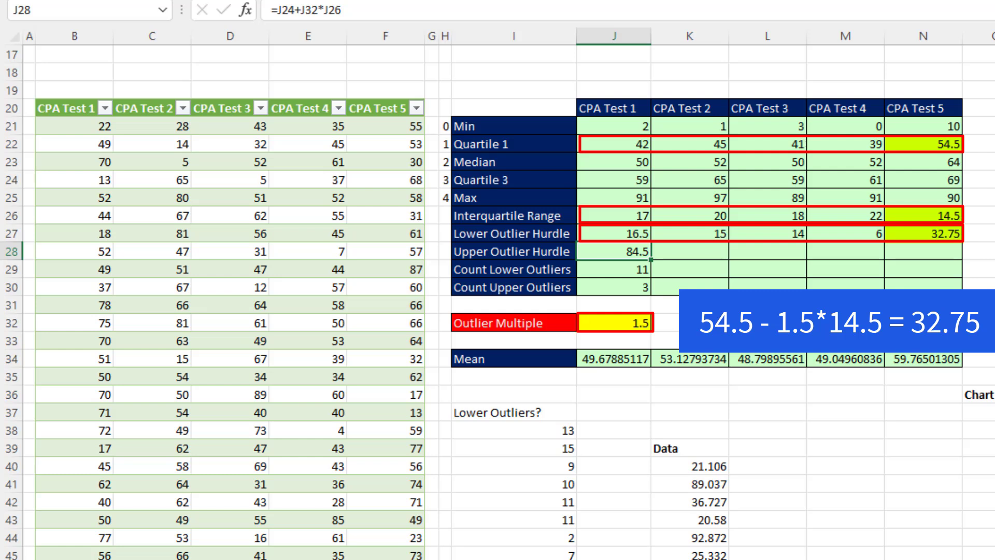
Rewrite J28 as =J24:N24+J32*J26#, spilling upper hurdles 84.5, 95, 86, 94, 90.75
{"action": "key", "text": "F2"}
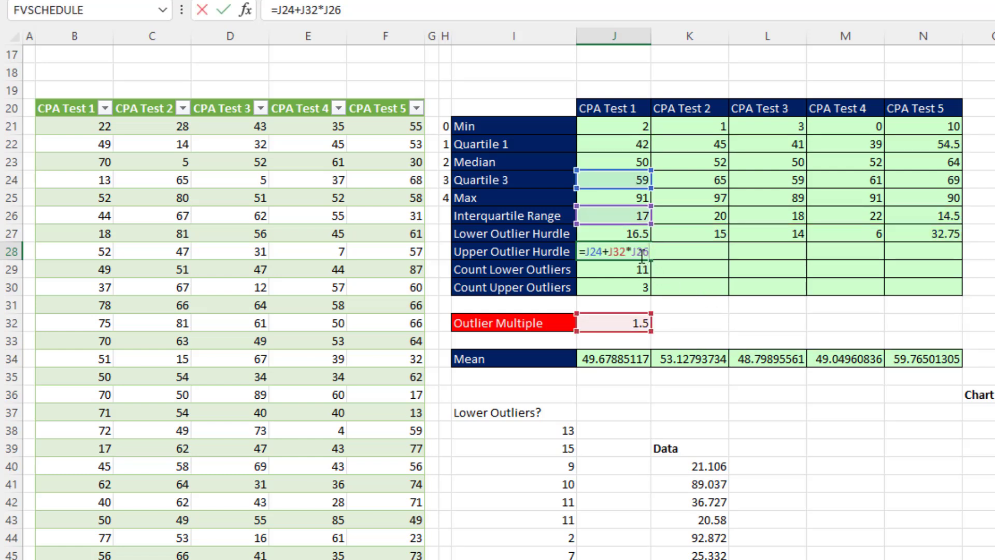
{"action": "double_click", "coordinate": [615, 257]}
{"action": "double_click", "coordinate": [593, 251]}
{"action": "left_click_drag", "start_coordinate": [614, 174], "coordinate": [905, 179]}
{"action": "double_click", "coordinate": [667, 251]}
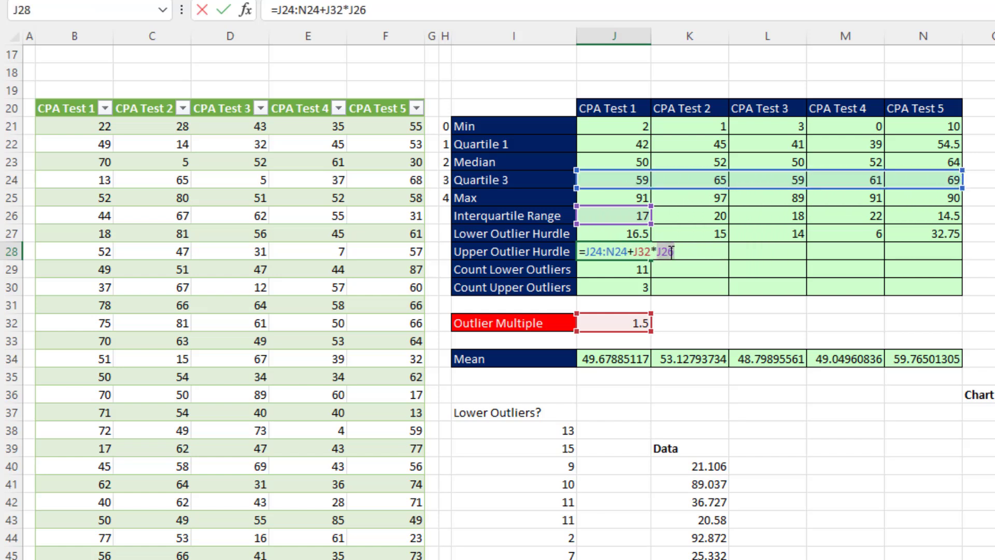
{"action": "left_click_drag", "start_coordinate": [595, 215], "coordinate": [956, 222]}
{"action": "key", "text": "Return"}
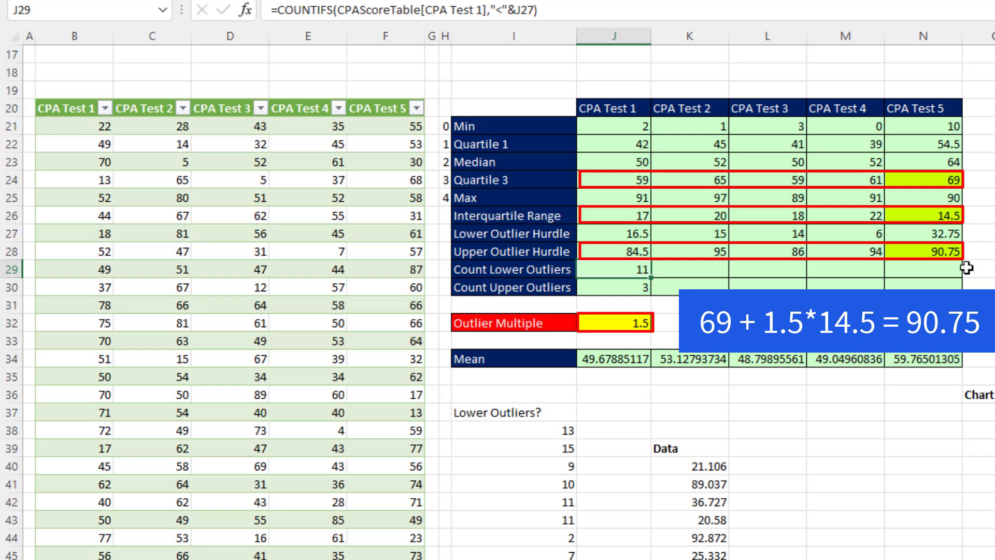
Commit the J29 COUNTIFS formula and fill it into J29:N30 for all five tests
{"action": "key", "text": "F2"}
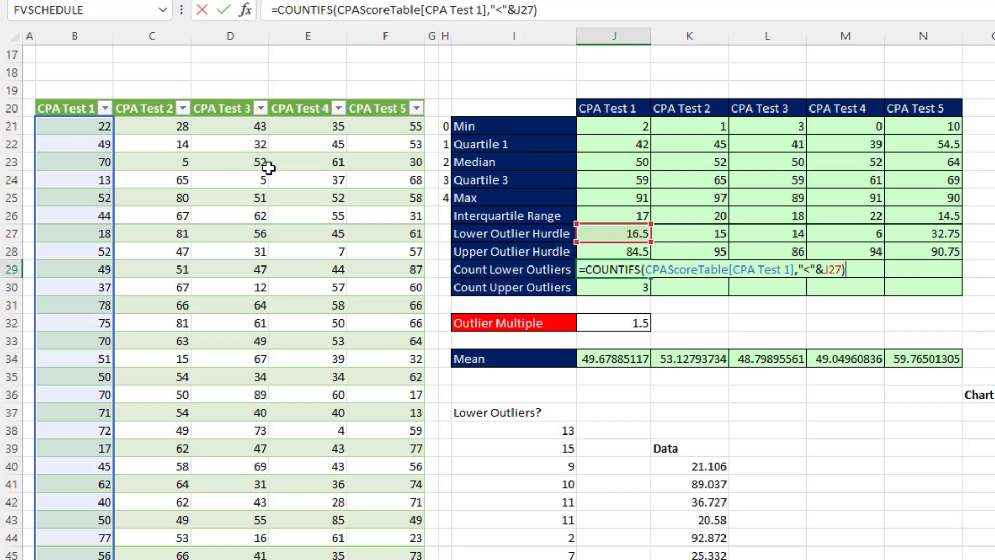
{"action": "key", "text": "ctrl+Return"}
{"action": "left_click_drag", "start_coordinate": [650, 278], "coordinate": [932, 293]}
Verify the CPA Test 5 outlier count formulas in N29 and N30
{"action": "left_click", "coordinate": [778, 219]}
{"action": "key", "text": "F2"}
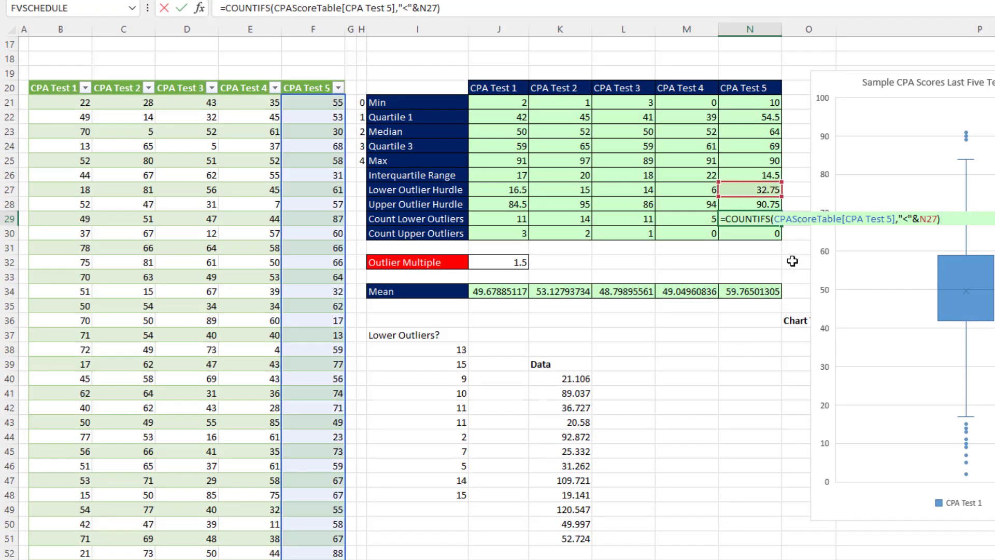
{"action": "key", "text": "ctrl+Return"}
{"action": "left_click", "coordinate": [750, 235]}
{"action": "key", "text": "F2"}
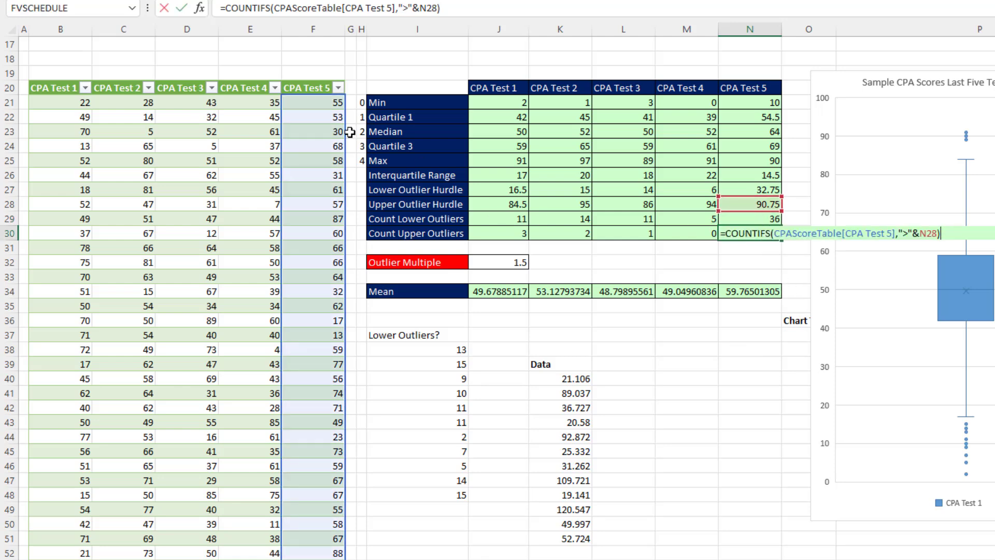
{"action": "left_click", "coordinate": [446, 83]}
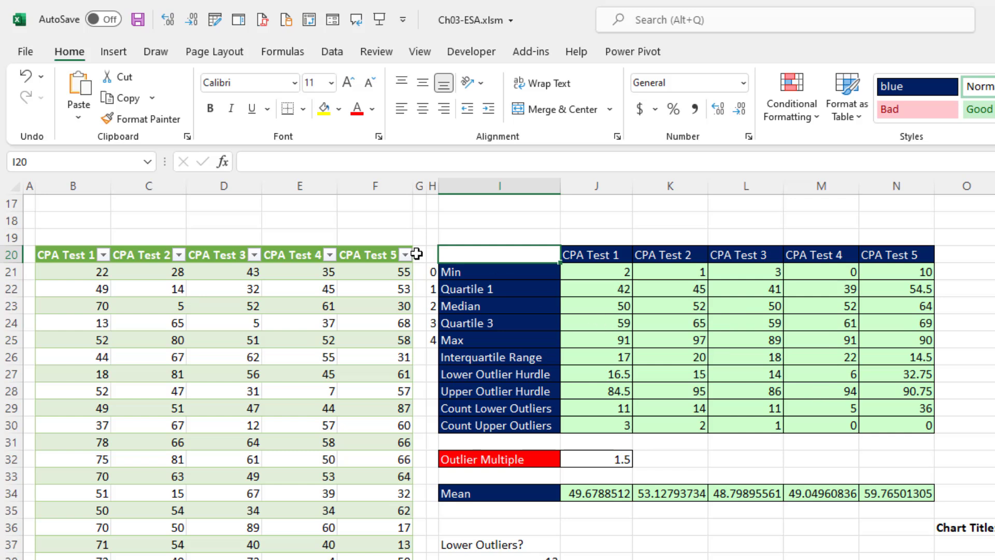
{"action": "left_click", "coordinate": [272, 305]}
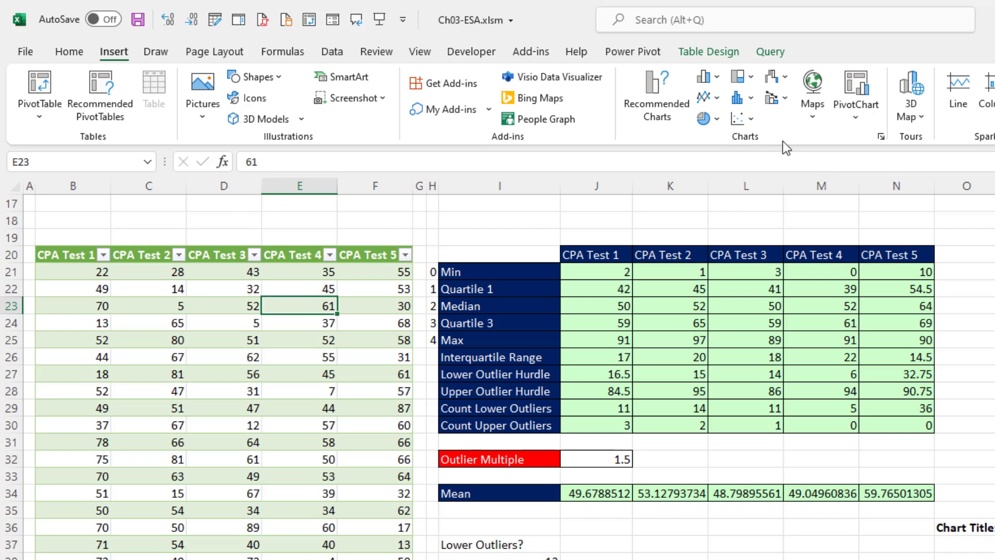
Insert a Box and Whisker statistic chart of the five CPA Test score columns
{"action": "left_click", "coordinate": [751, 98]}
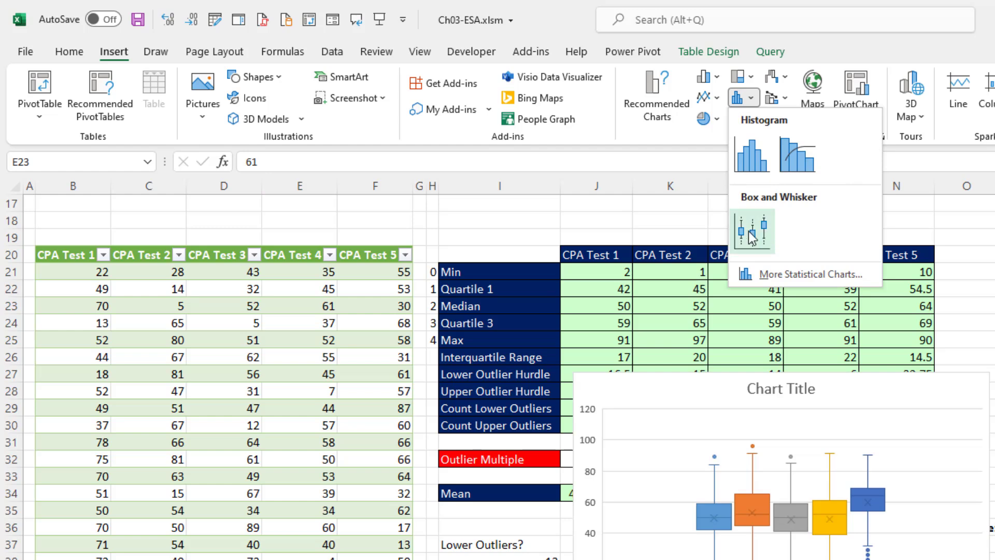
{"action": "left_click", "coordinate": [751, 237]}
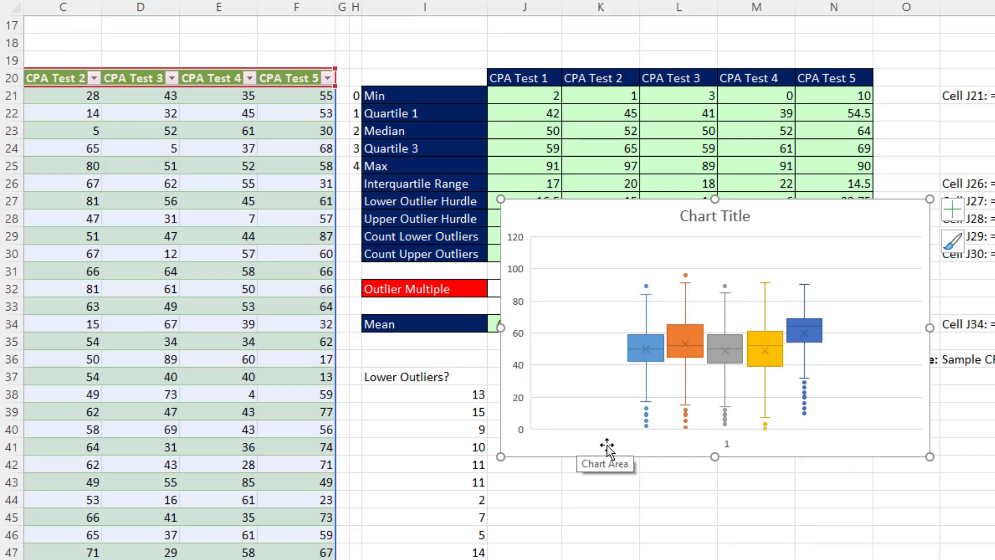
Add a legend to the box plot and position it at the bottom
{"action": "double_click", "coordinate": [889, 456]}
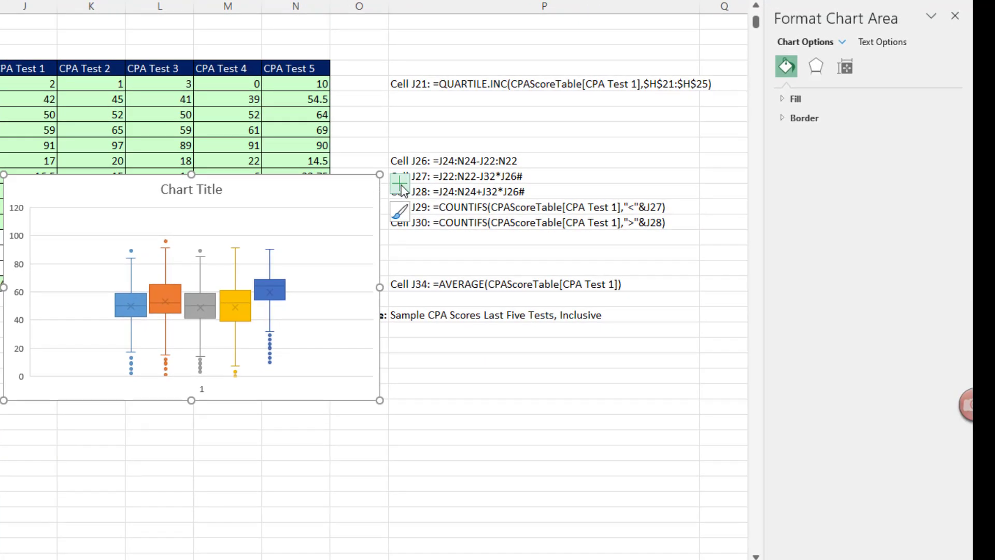
{"action": "left_click", "coordinate": [401, 184]}
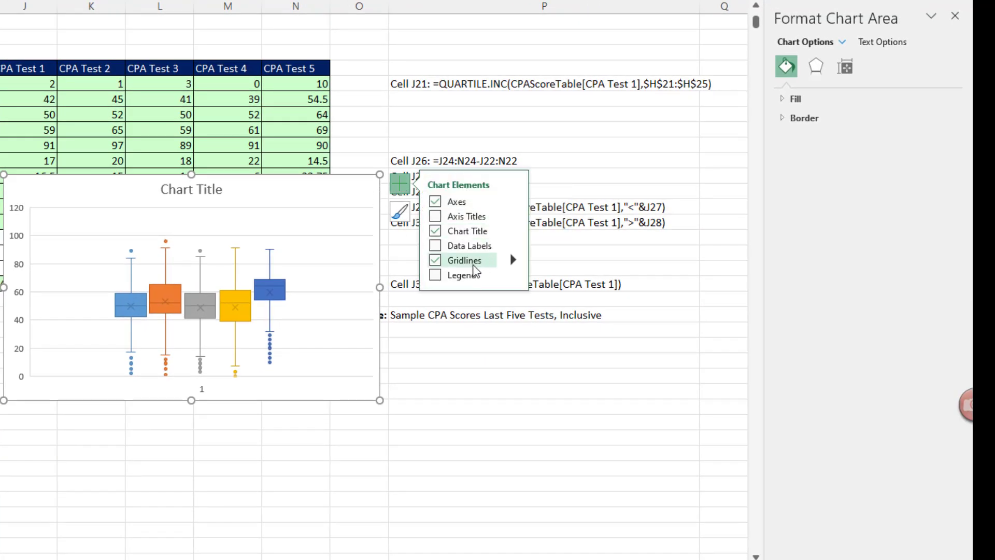
{"action": "left_click", "coordinate": [435, 276]}
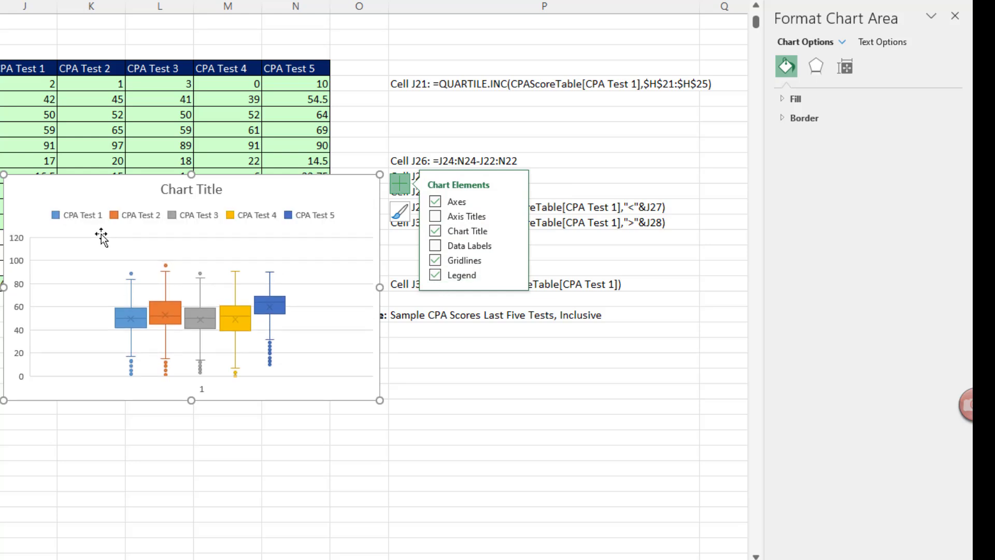
{"action": "left_click", "coordinate": [297, 220]}
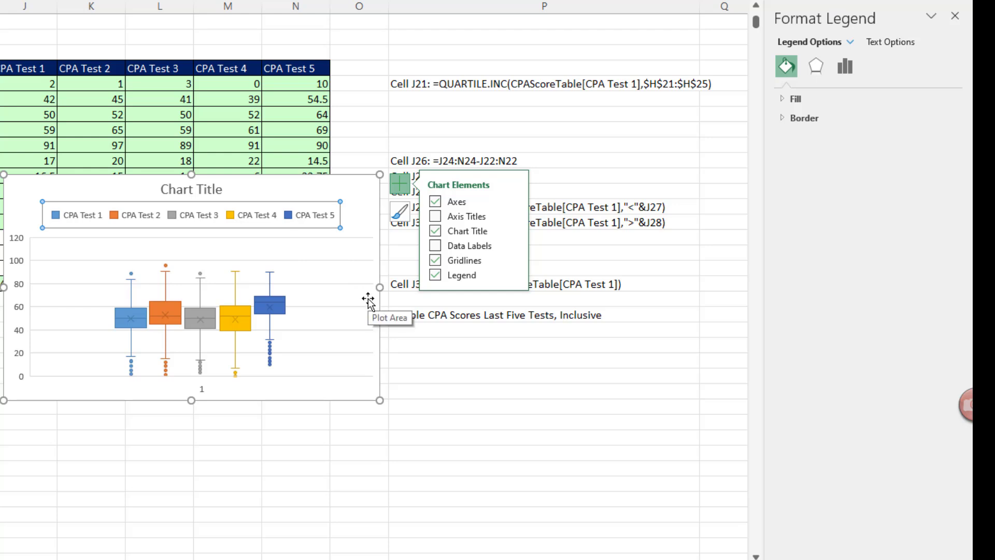
{"action": "key", "text": "ctrl+1"}
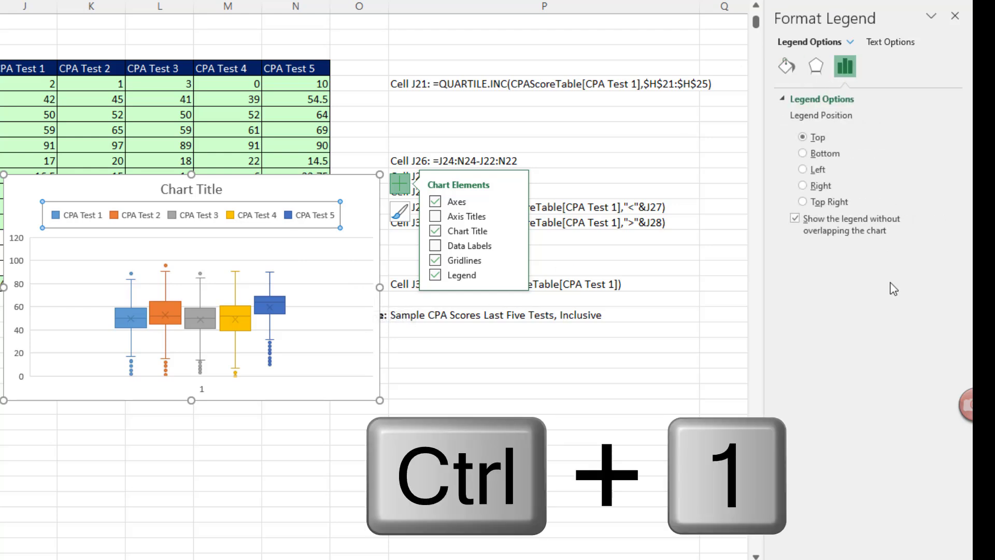
{"action": "left_click", "coordinate": [803, 154]}
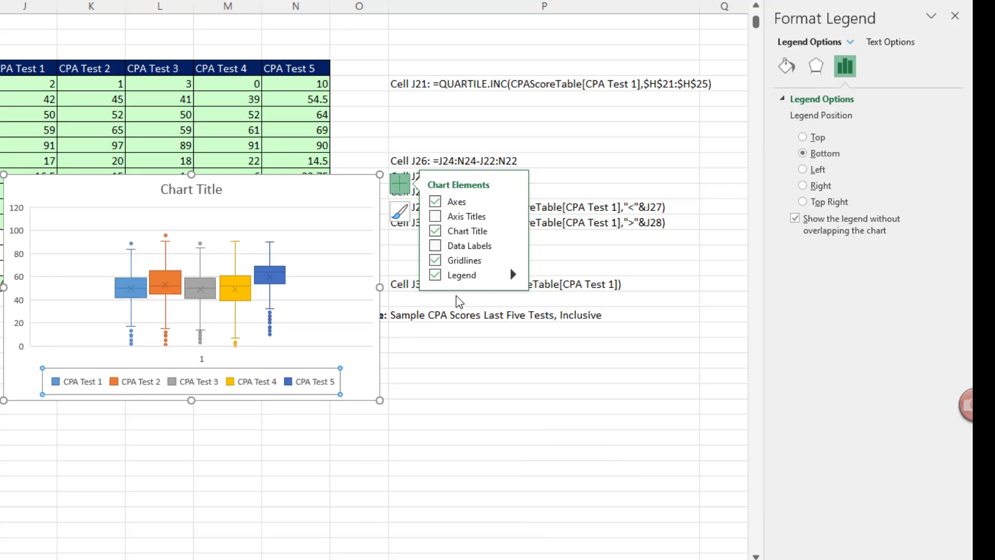
Delete the chart's horizontal category axis
{"action": "left_click", "coordinate": [202, 360]}
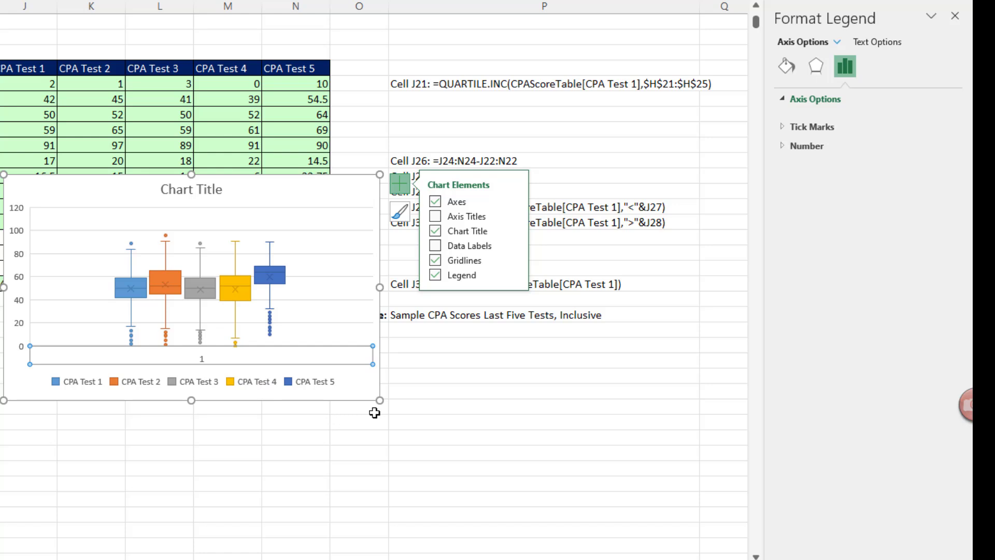
{"action": "key", "text": "Delete"}
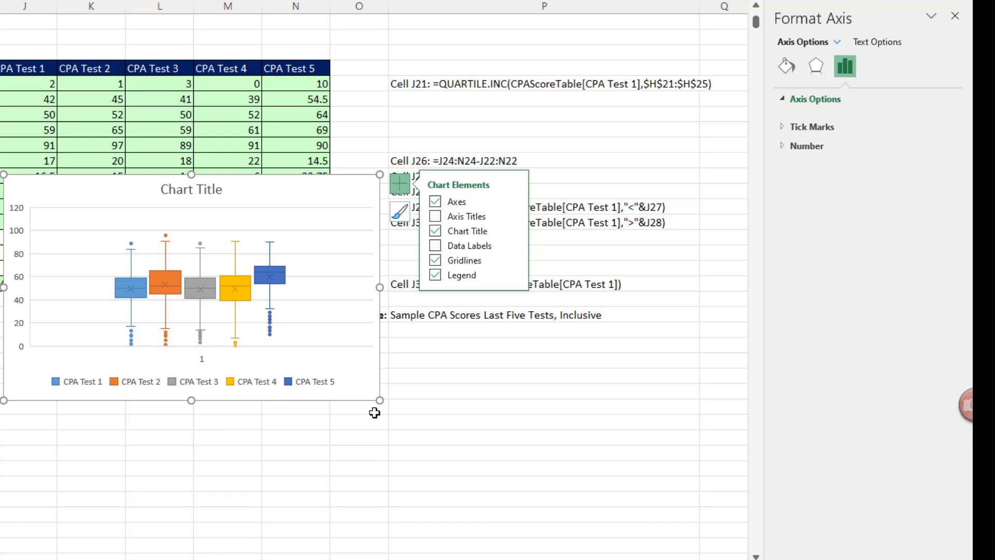
{"action": "left_click", "coordinate": [218, 196]}
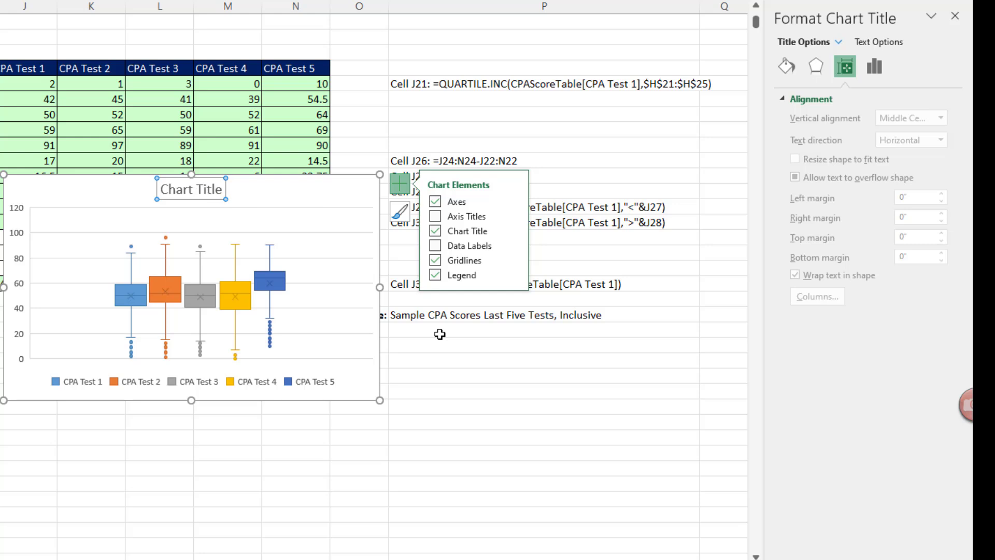
Replace 'Chart Title' with 'Sample CPA Scores Last Five Tests, Inclusive' copied from the sheet
{"action": "type", "text": "="}
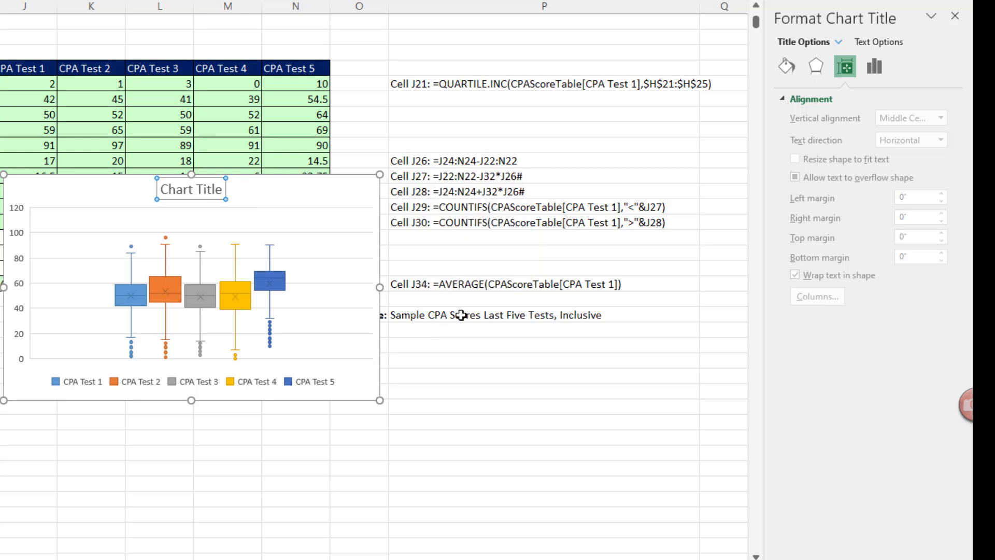
{"action": "left_click", "coordinate": [461, 314]}
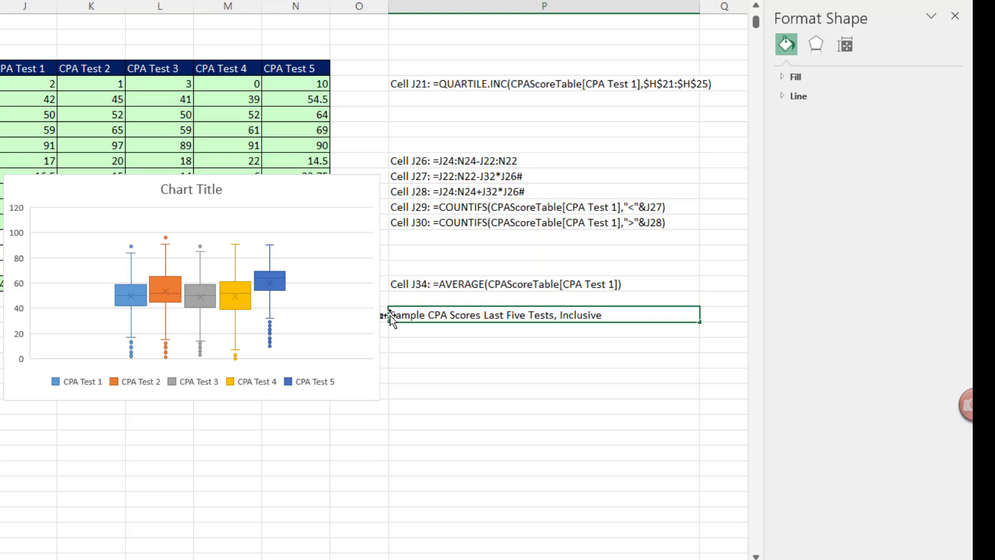
{"action": "left_click_drag", "start_coordinate": [388, 314], "coordinate": [634, 319]}
{"action": "key", "text": "ctrl+c"}
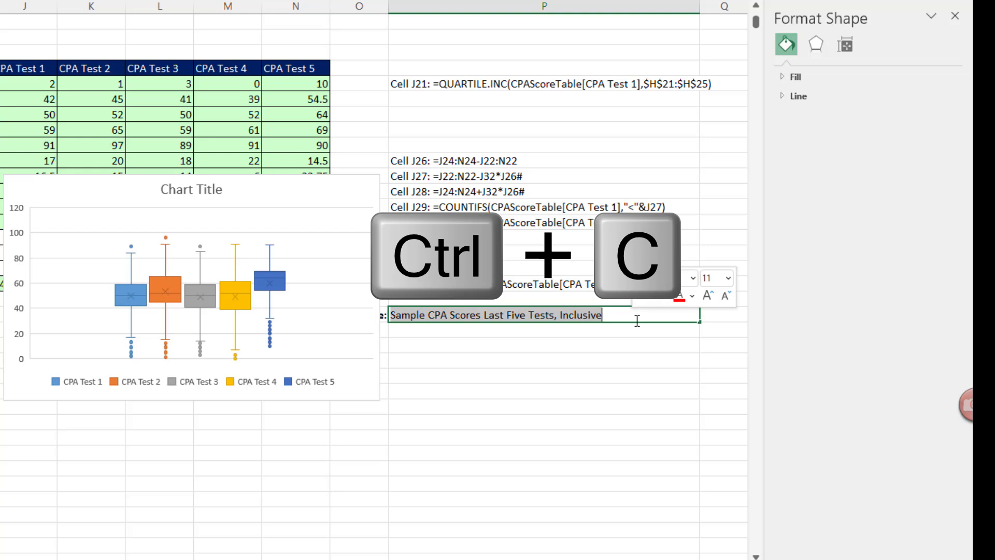
{"action": "key", "text": "Return"}
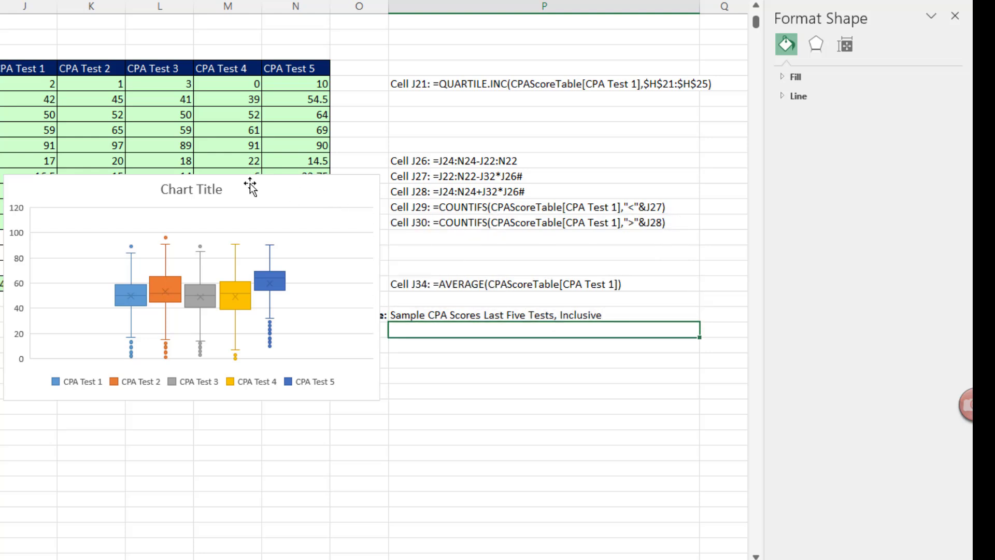
{"action": "left_click", "coordinate": [217, 190]}
{"action": "left_click", "coordinate": [213, 189]}
{"action": "left_click_drag", "start_coordinate": [164, 188], "coordinate": [239, 191]}
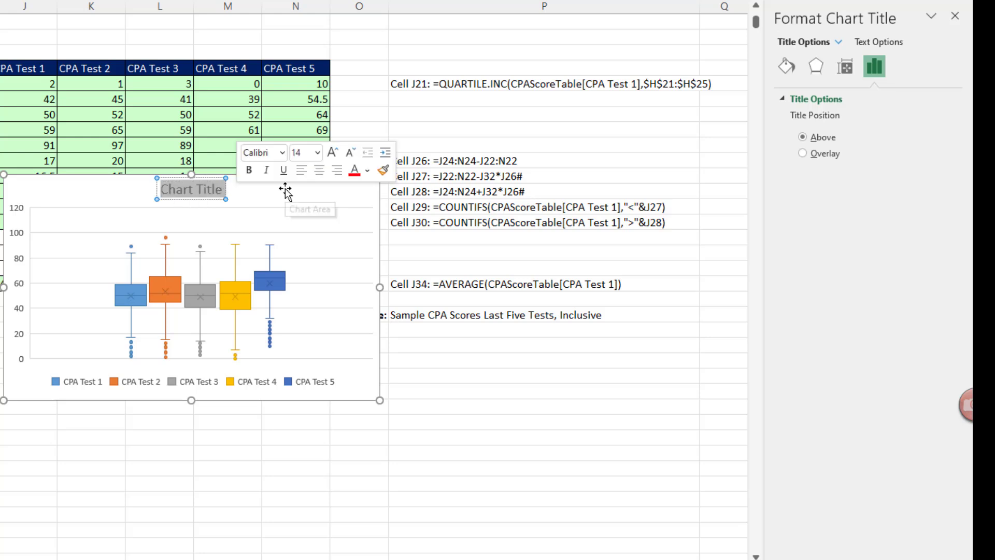
{"action": "key", "text": "ctrl+v"}
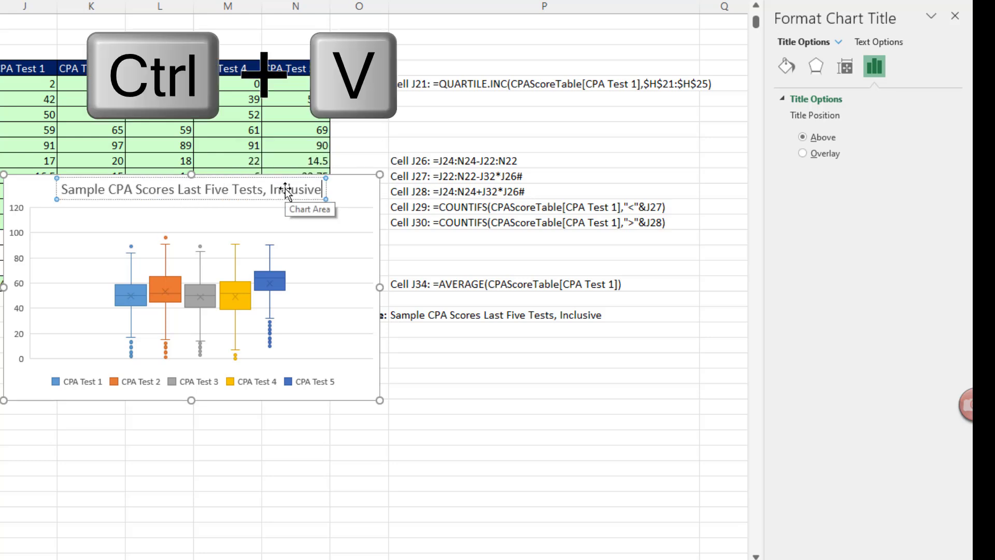
{"action": "left_click", "coordinate": [356, 196]}
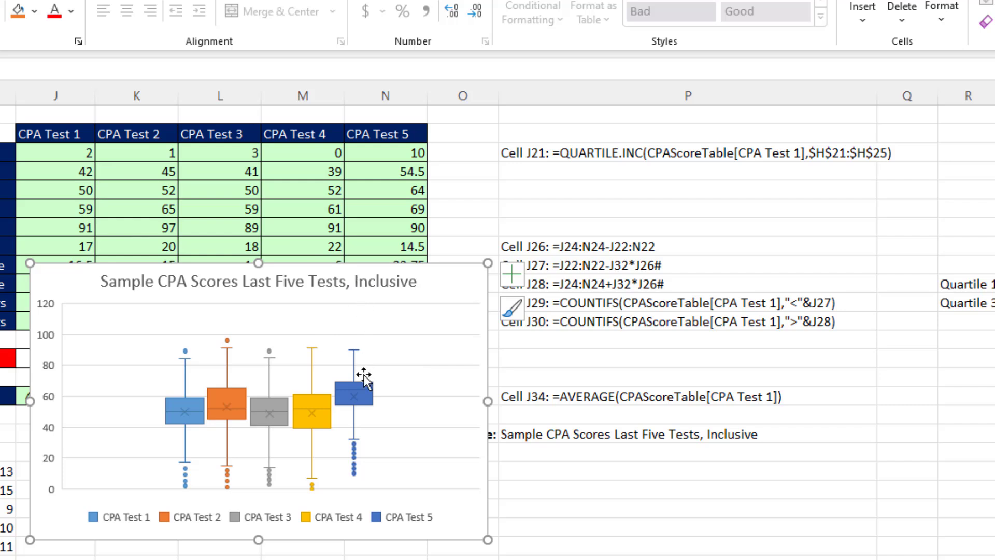
Set Quartile Calculation to Inclusive median for the CPA Test 5, 4, 3, 2 and 1 series
{"action": "left_click", "coordinate": [369, 406]}
{"action": "key", "text": "ctrl+1"}
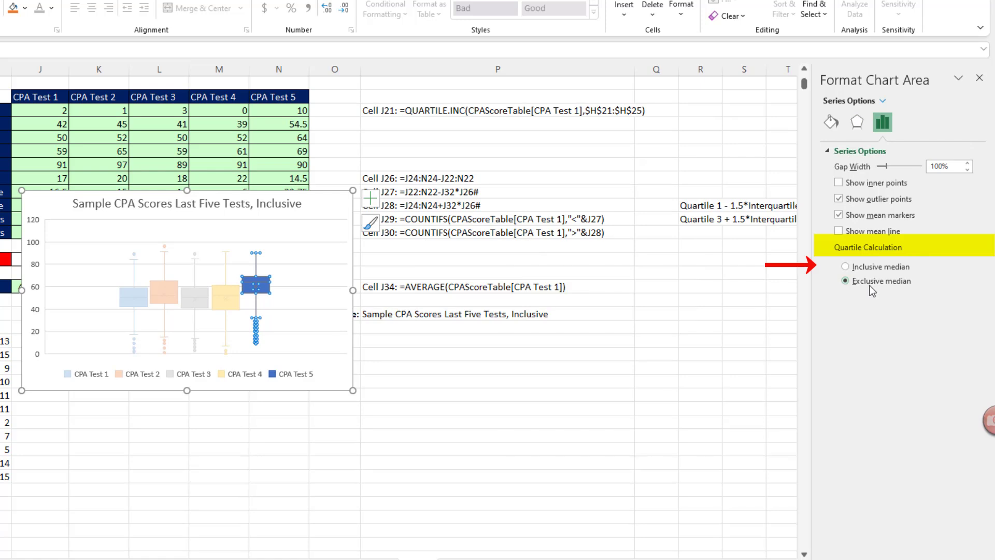
{"action": "left_click", "coordinate": [847, 267]}
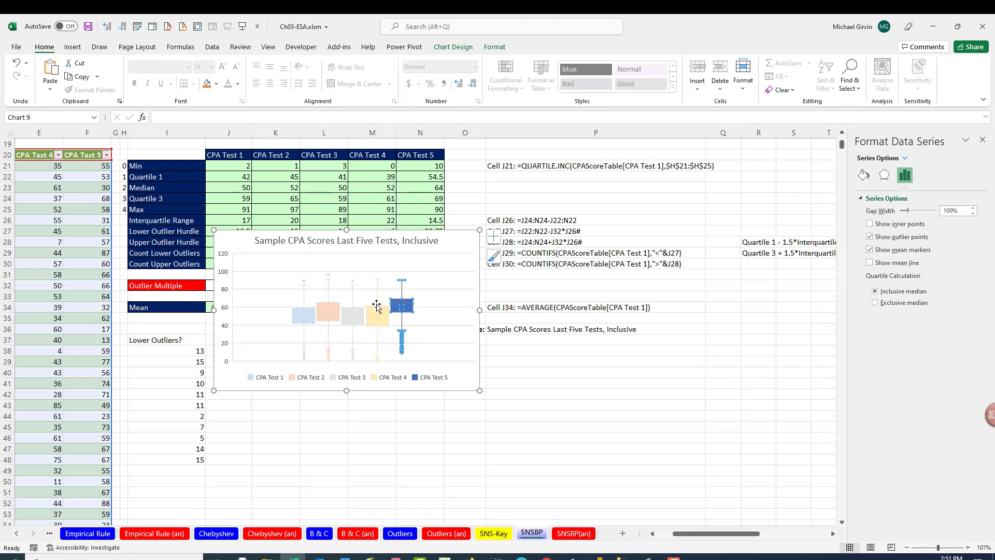
{"action": "left_click", "coordinate": [384, 321]}
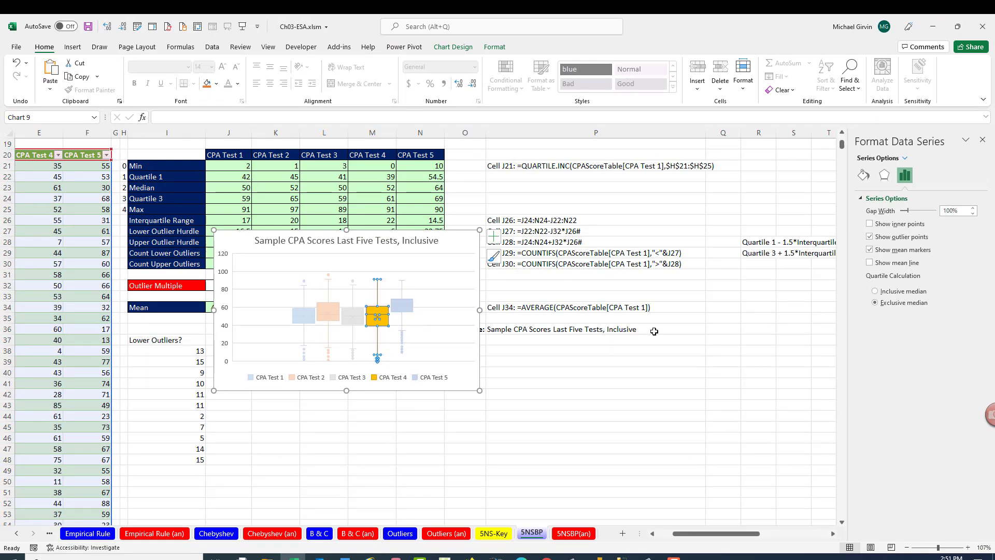
{"action": "left_click", "coordinate": [875, 291]}
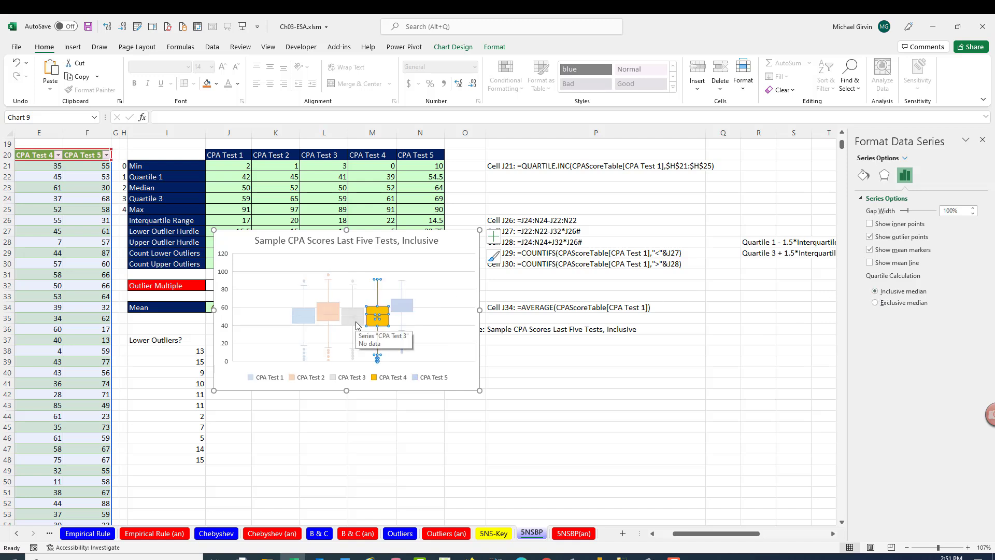
{"action": "left_click", "coordinate": [356, 325]}
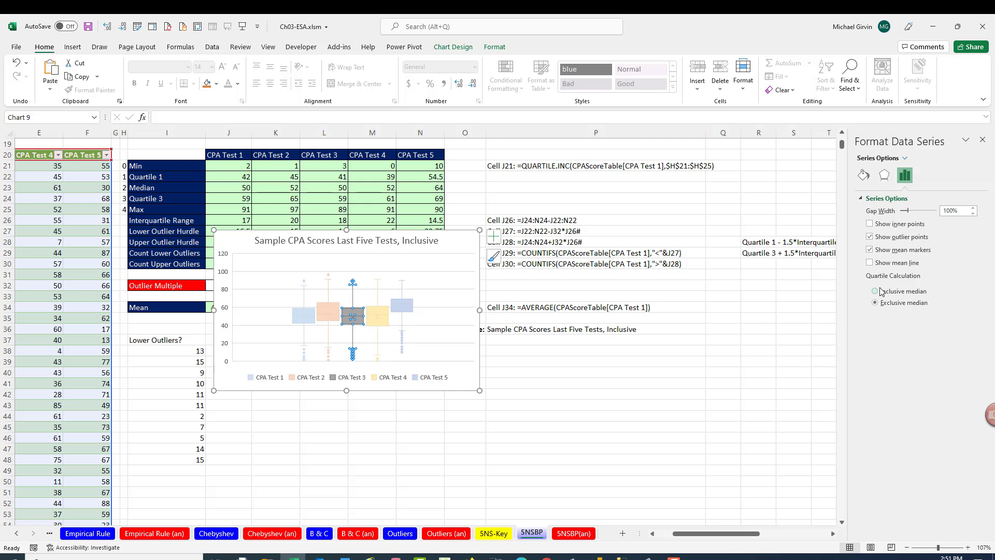
{"action": "left_click", "coordinate": [876, 292]}
{"action": "left_click", "coordinate": [333, 310]}
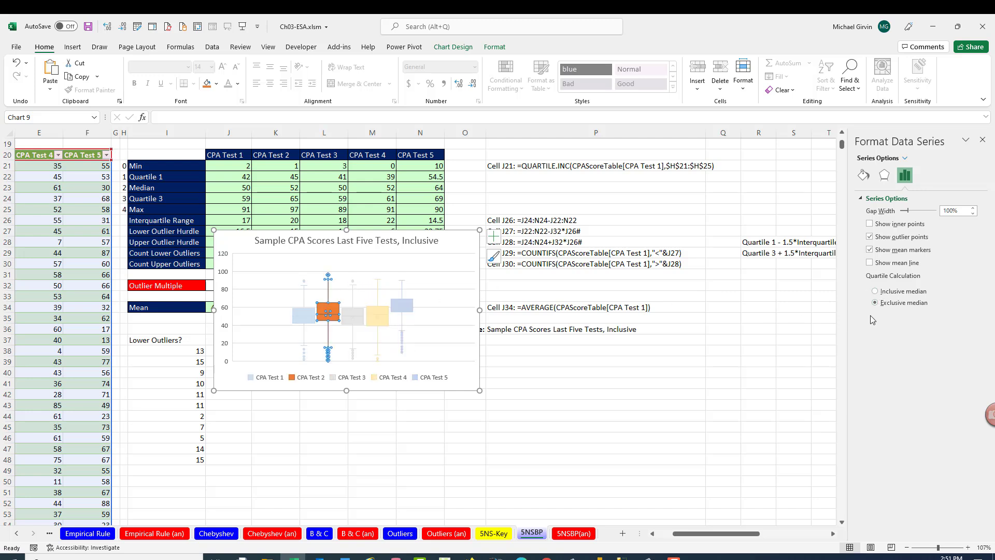
{"action": "left_click", "coordinate": [875, 291]}
{"action": "left_click", "coordinate": [309, 315]}
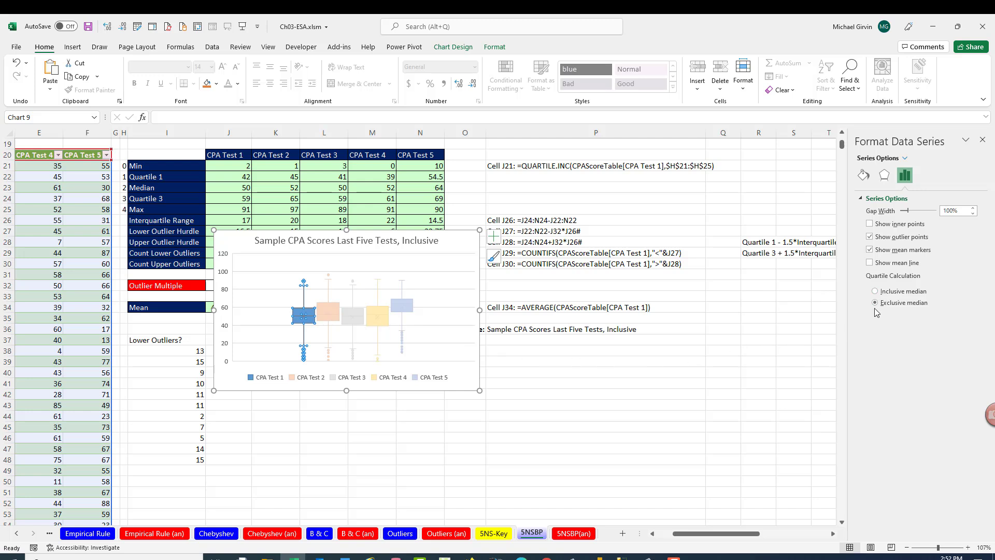
{"action": "left_click", "coordinate": [875, 291]}
{"action": "left_click", "coordinate": [469, 248]}
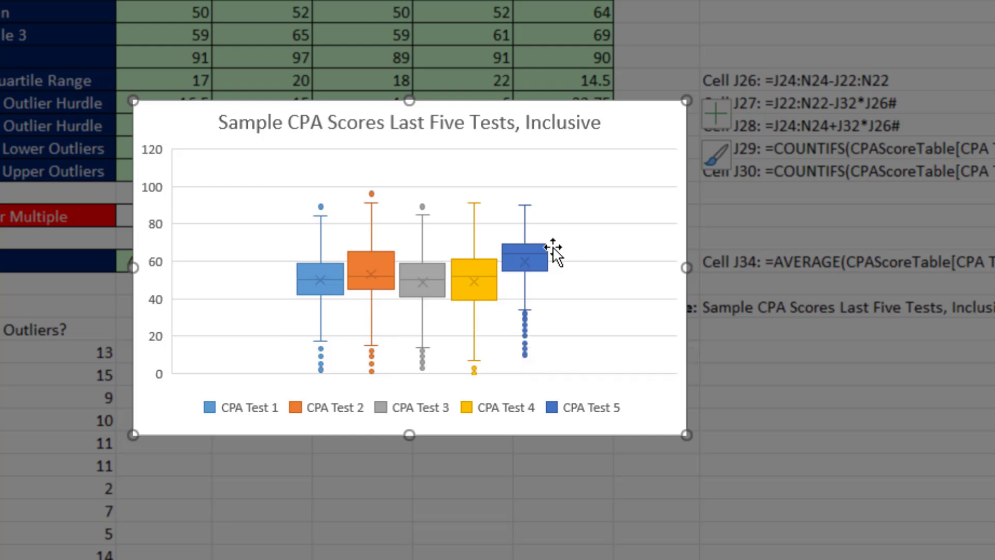
Read box-plot values, such as CPA Test 2's top outlier at 96 and Test 4's low at 0
{"action": "mouse_move", "coordinate": [537, 247]}
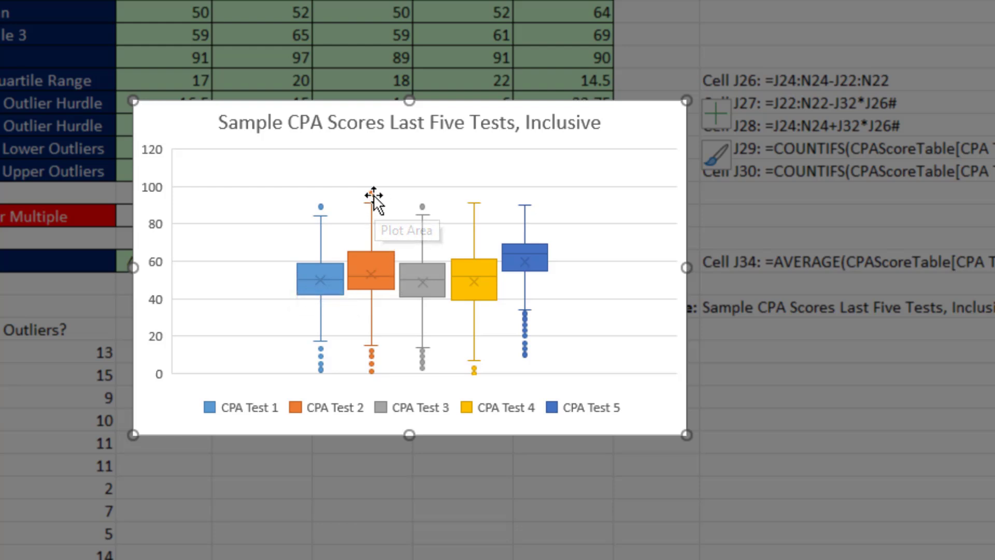
{"action": "mouse_move", "coordinate": [374, 196]}
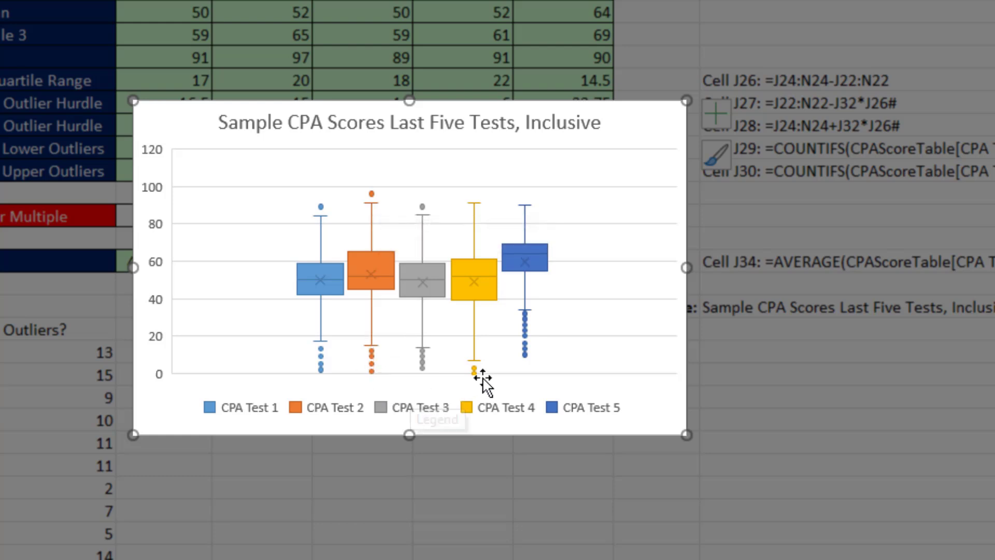
{"action": "mouse_move", "coordinate": [474, 375]}
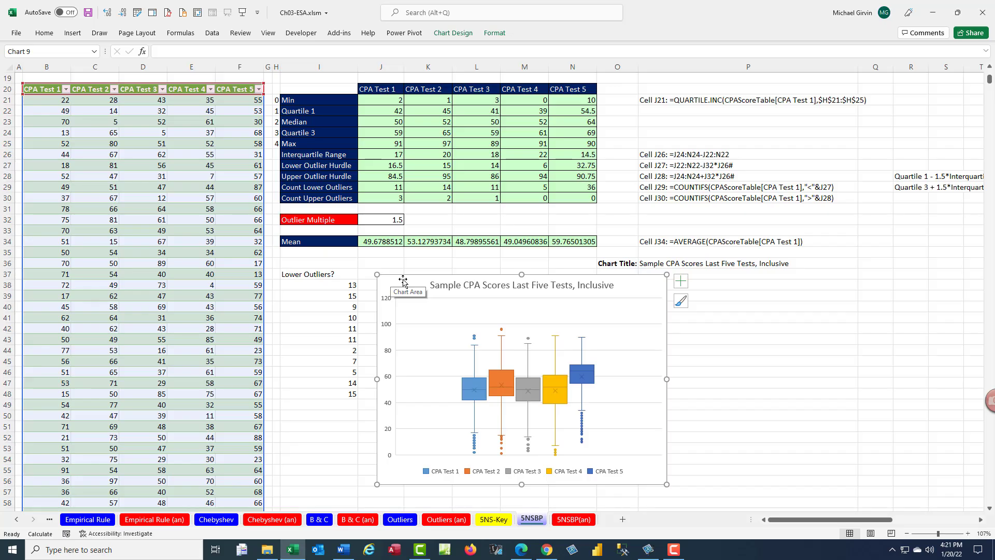
{"action": "left_click", "coordinate": [193, 131]}
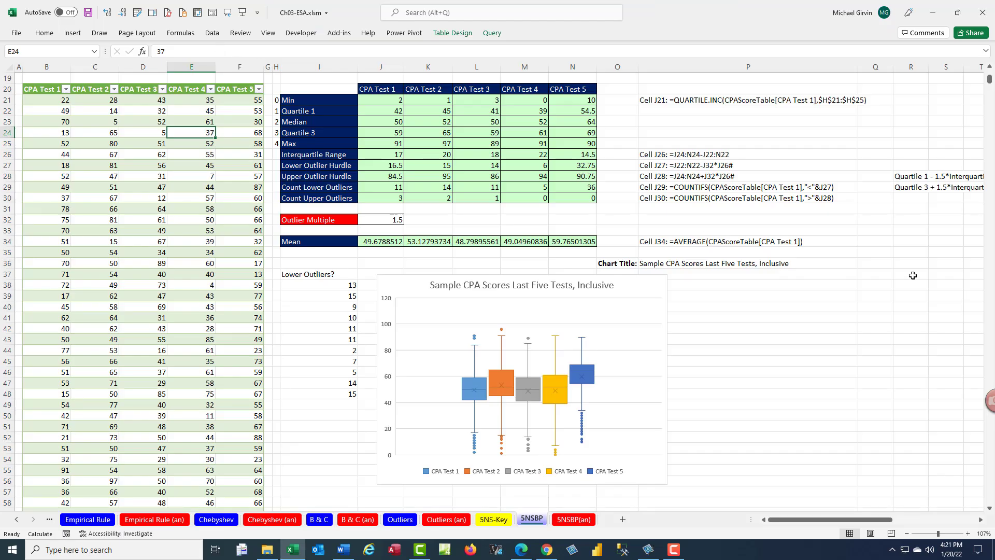
From the Queries & Connections list, create a Reference query of CPAScoreTable
{"action": "left_click", "coordinate": [212, 34]}
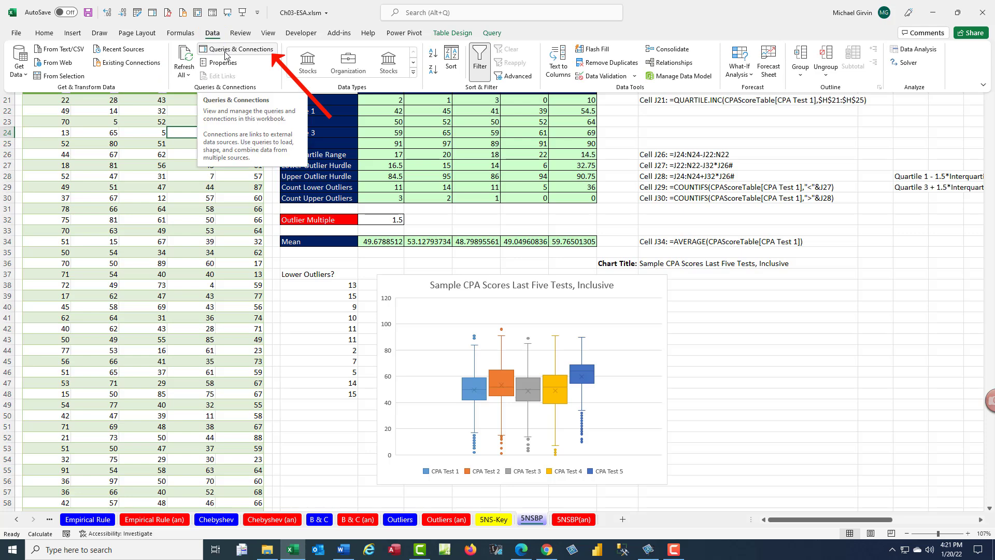
{"action": "left_click", "coordinate": [225, 50]}
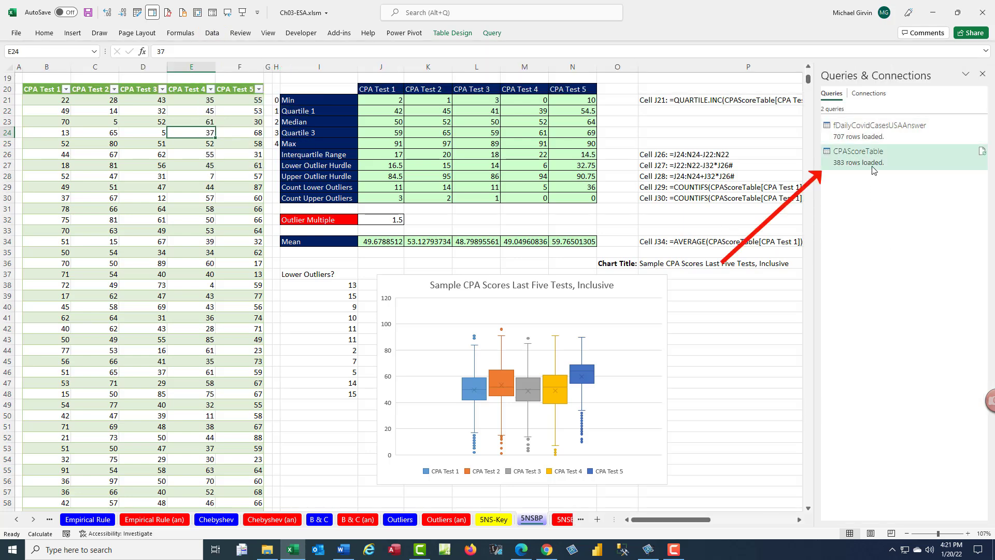
{"action": "mouse_move", "coordinate": [871, 166]}
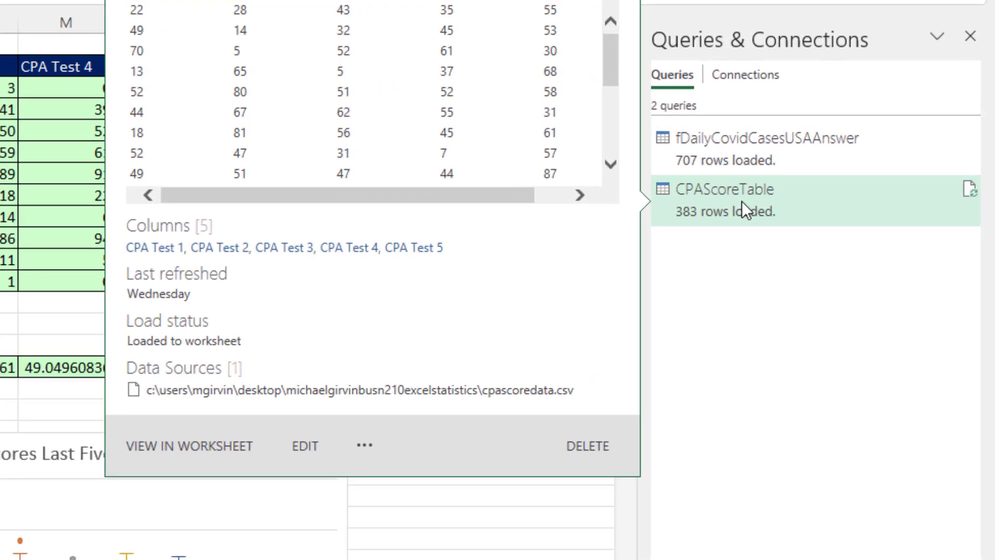
{"action": "right_click", "coordinate": [865, 158]}
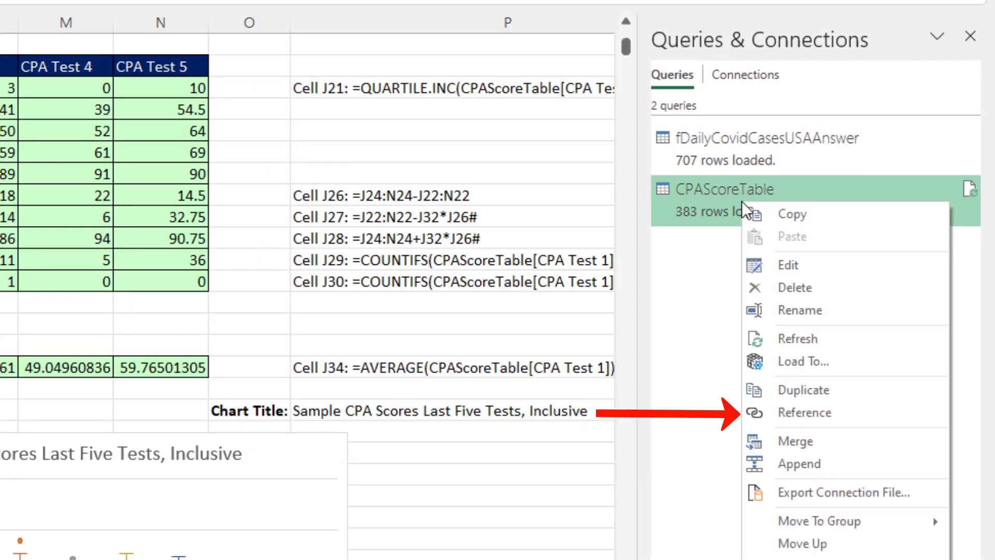
{"action": "left_click", "coordinate": [804, 413]}
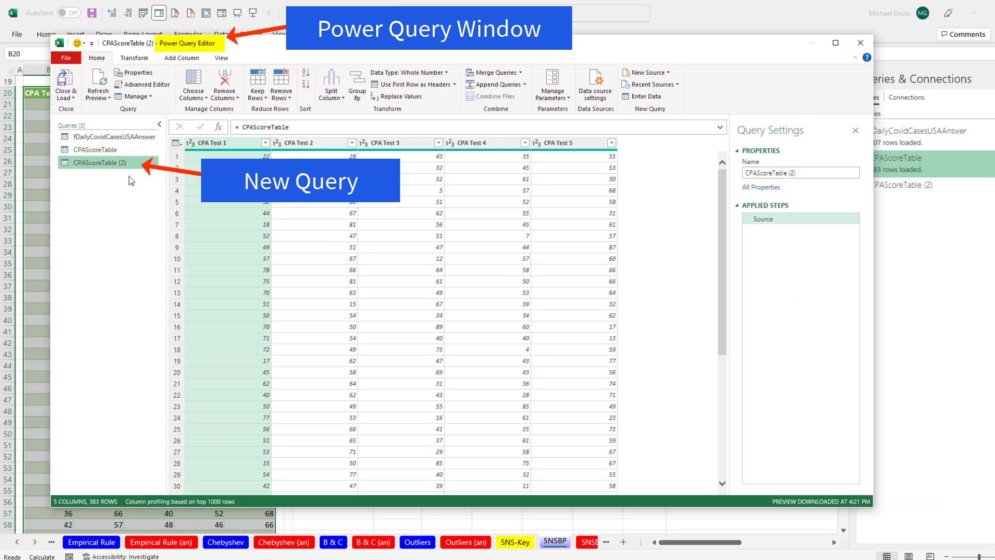
Rename the CPAScoreTable (2) query to CPAScoreProperDataSet
{"action": "left_click", "coordinate": [813, 173]}
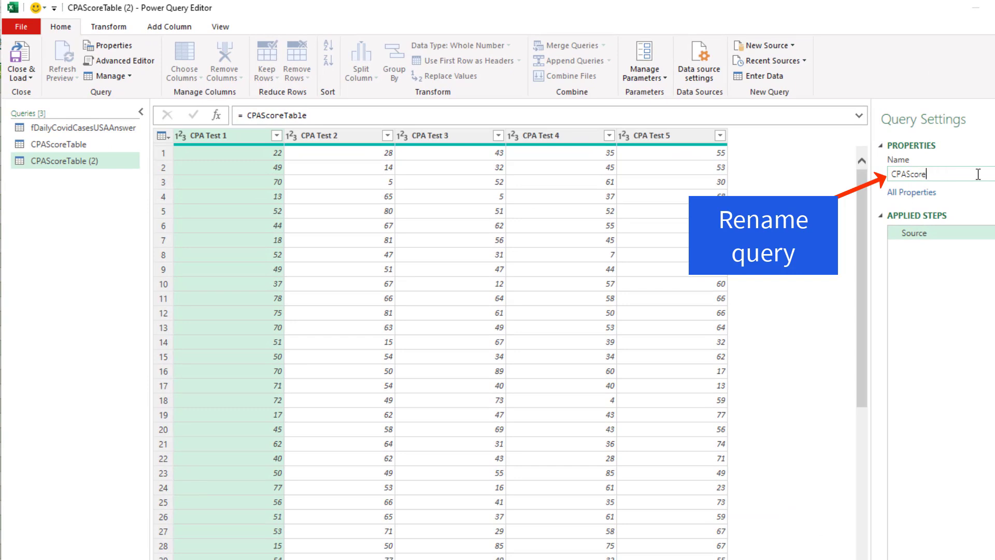
{"action": "type", "text": "ProperDataSet"}
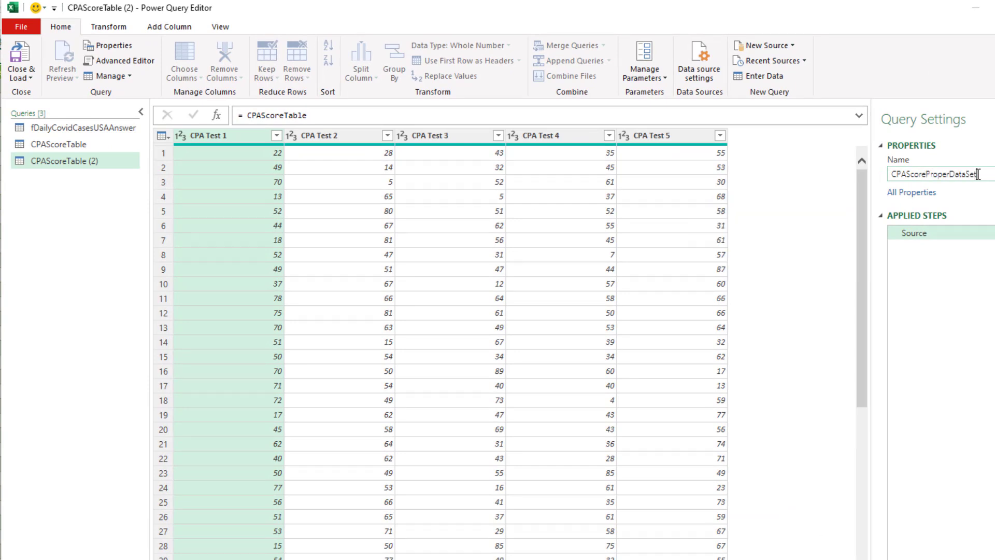
{"action": "key", "text": "Return"}
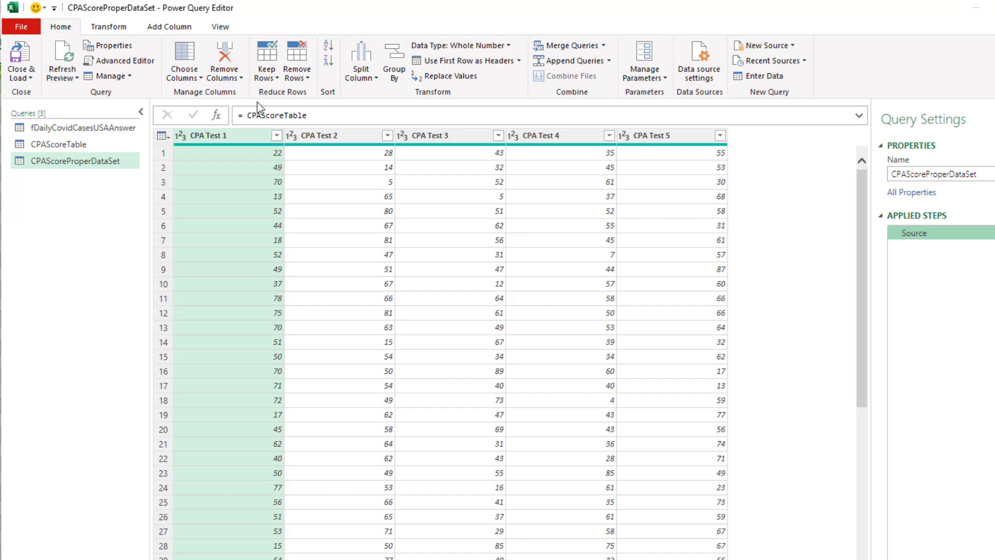
Compare with the original CPAScoreTable, then select columns CPA Test 1 through CPA Test 5
{"action": "left_click", "coordinate": [80, 146]}
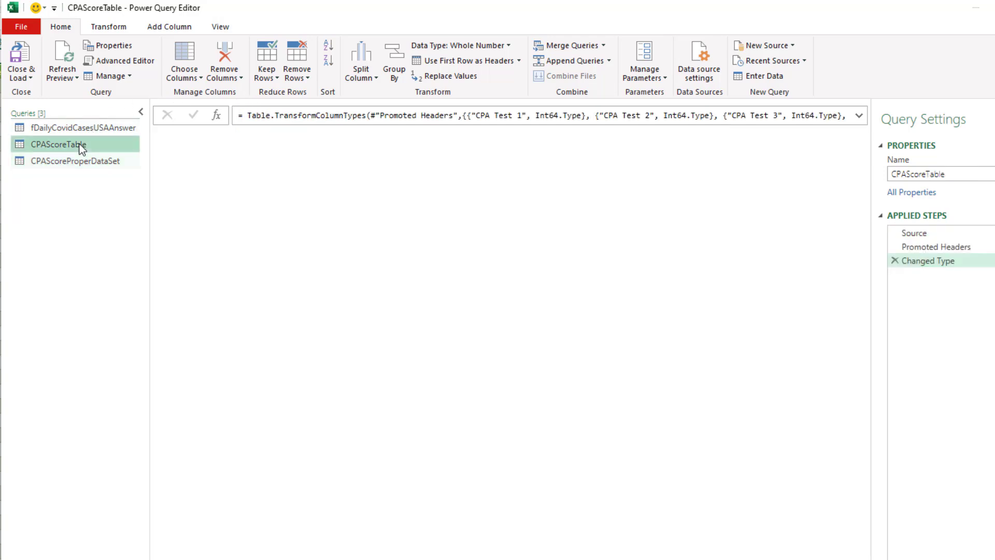
{"action": "left_click", "coordinate": [88, 163]}
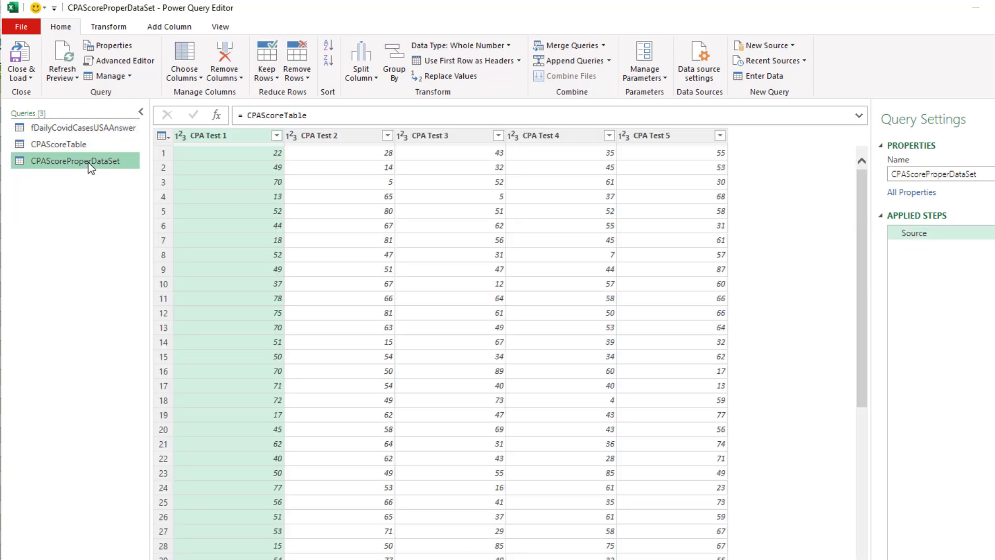
{"action": "left_click", "coordinate": [244, 138]}
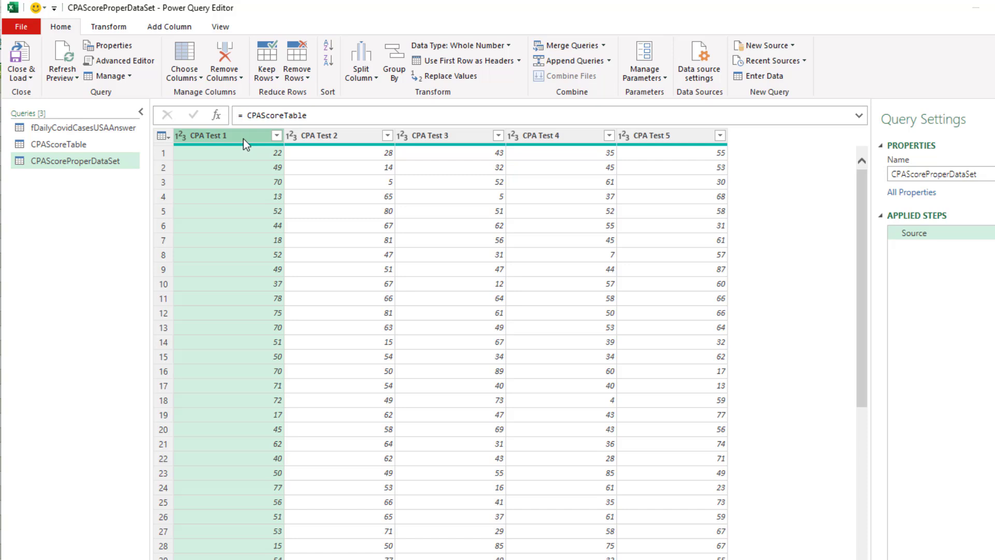
{"action": "left_click", "coordinate": [668, 139], "text": "shift"}
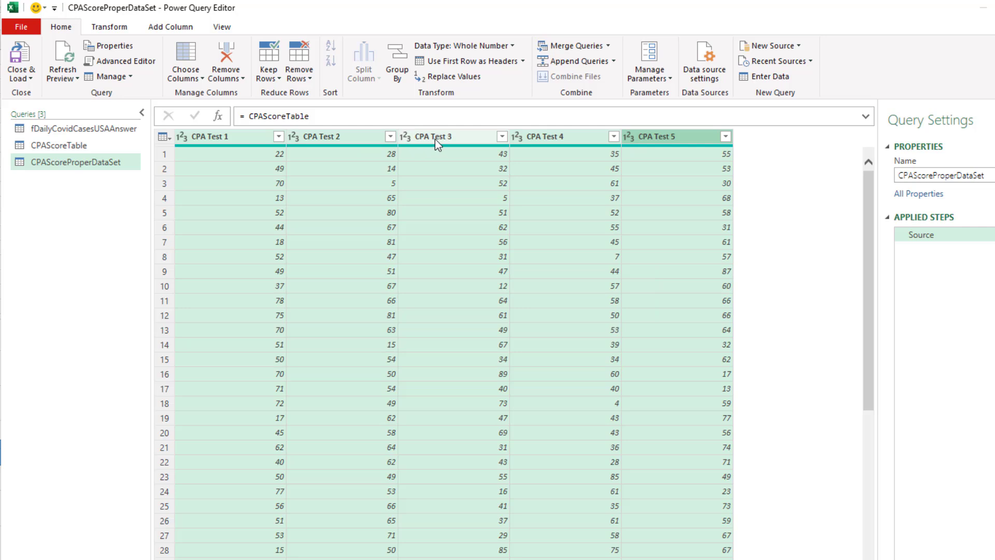
Unpivot the five CPA Test columns into Attribute/Value rows and begin renaming Attribute
{"action": "right_click", "coordinate": [340, 138]}
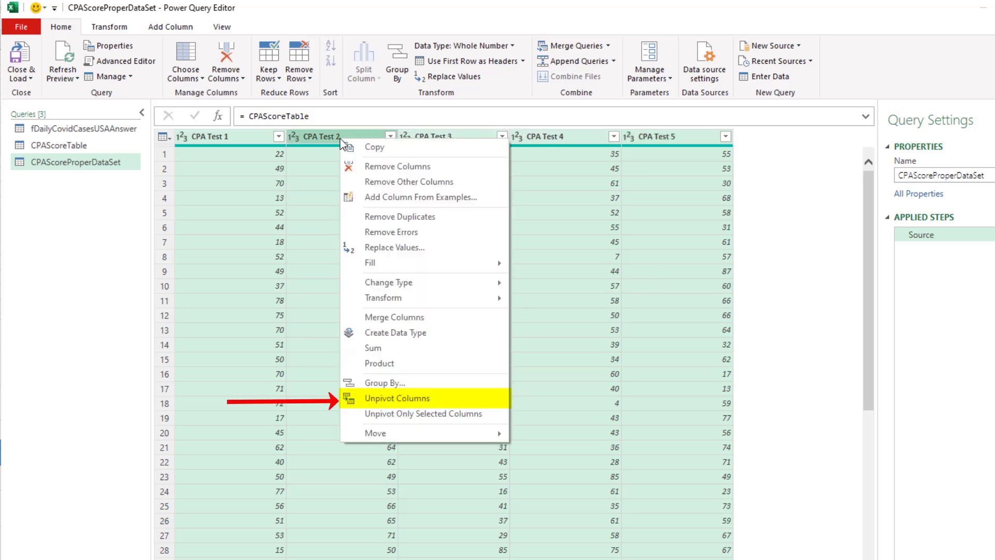
{"action": "left_click", "coordinate": [426, 399]}
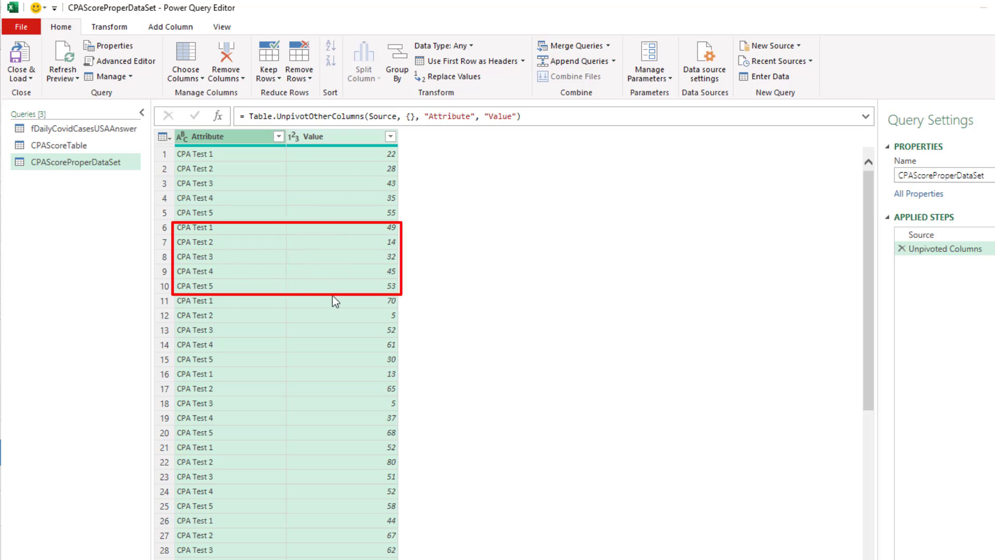
{"action": "left_click", "coordinate": [284, 417]}
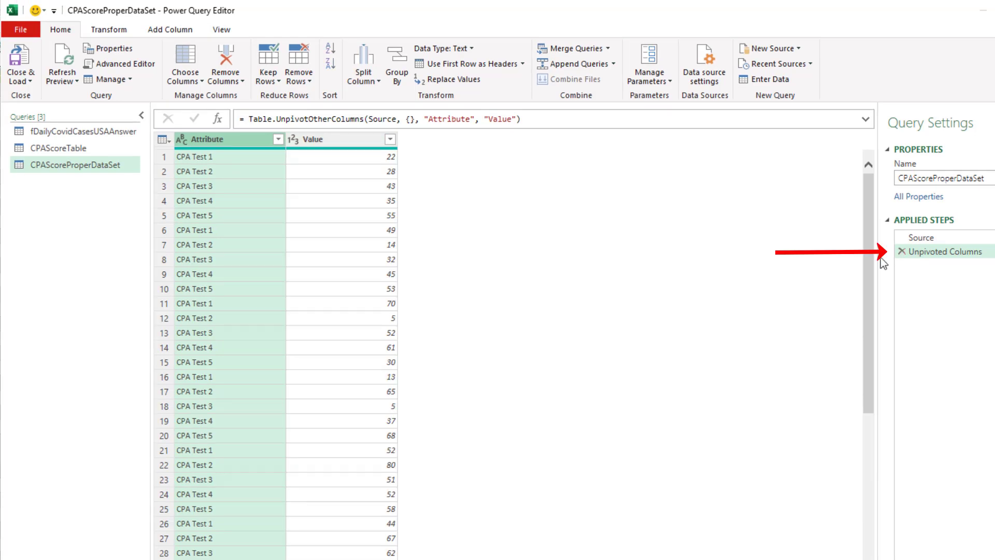
{"action": "double_click", "coordinate": [213, 139]}
Name the Attribute column 'Test Name' and the Value column 'CPA Score'
{"action": "type", "text": "Test Name"}
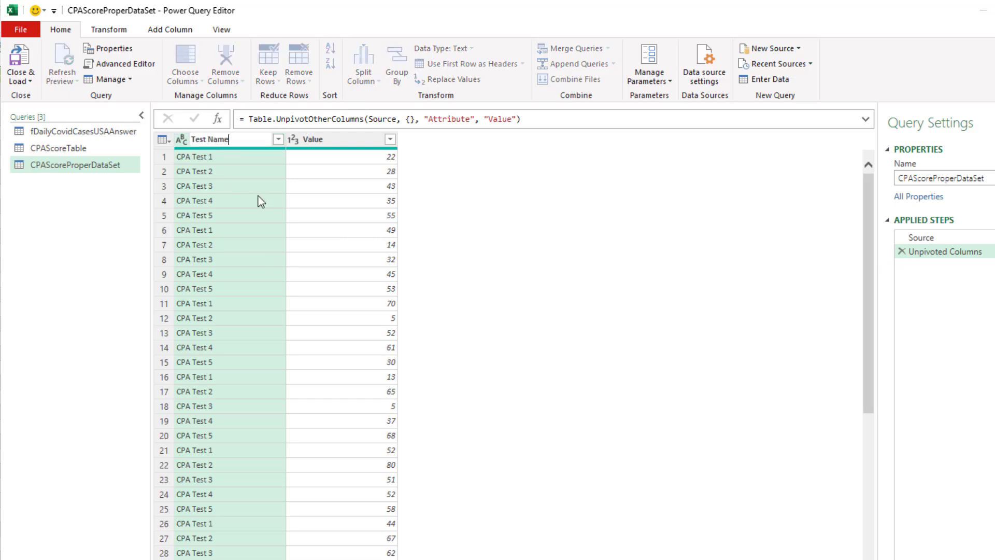
{"action": "key", "text": "Return"}
{"action": "double_click", "coordinate": [317, 140]}
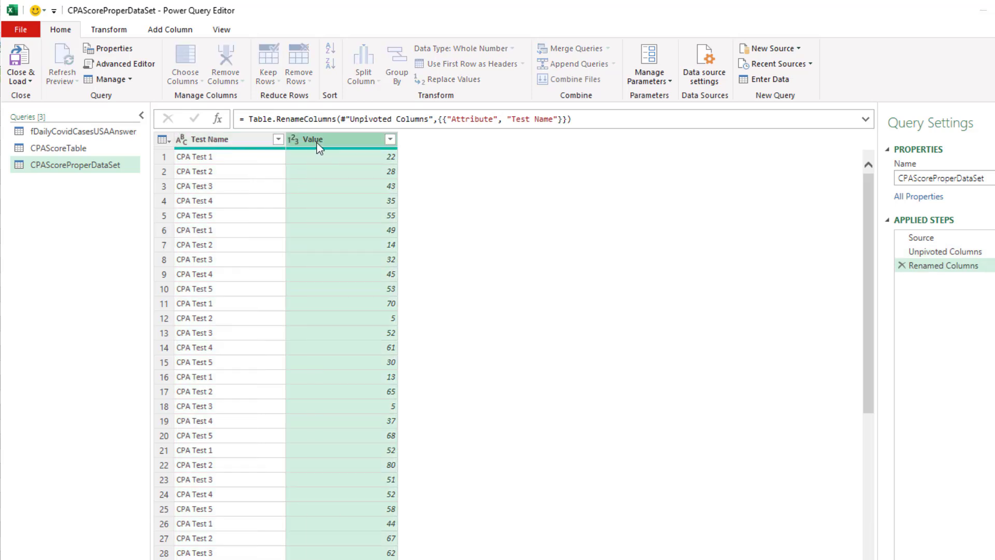
{"action": "type", "text": "CPA Score"}
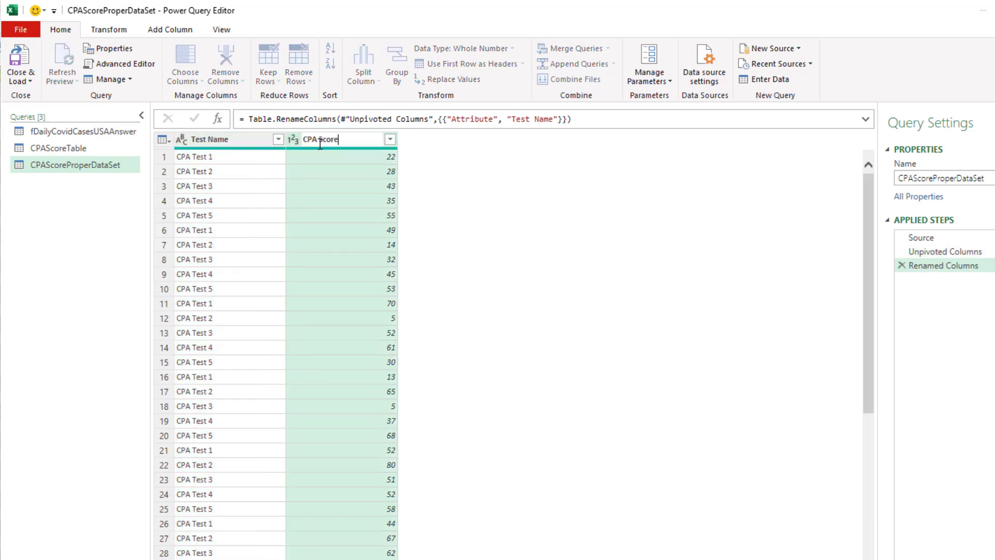
{"action": "key", "text": "Return"}
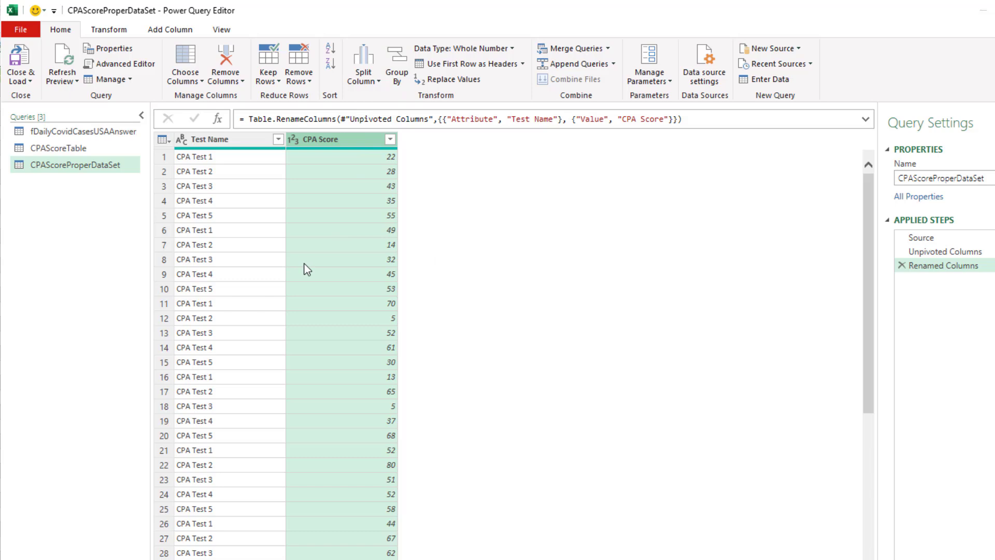
Load CPAScoreProperDataSet as a table on the existing 5NSBP sheet at cell Z28
{"action": "left_click", "coordinate": [32, 81]}
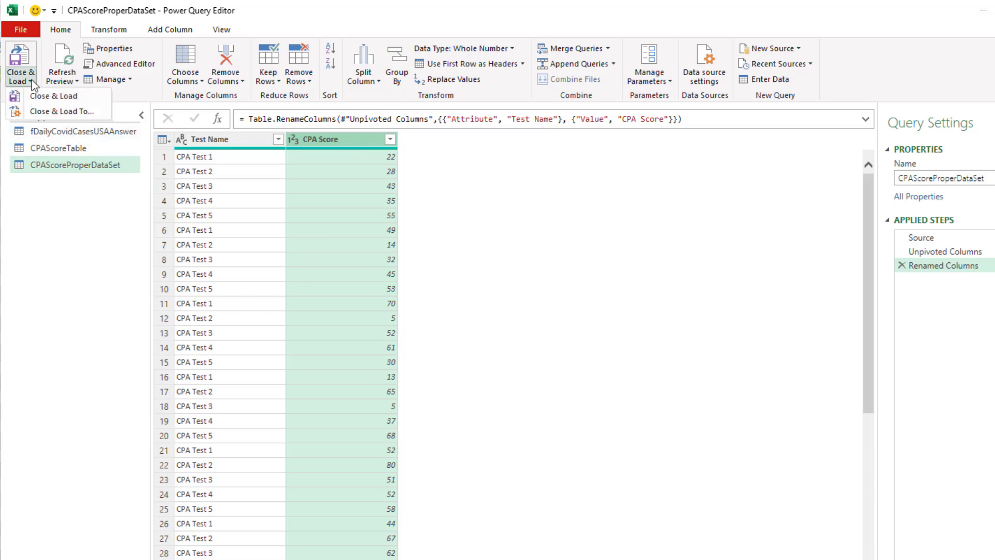
{"action": "left_click", "coordinate": [38, 115]}
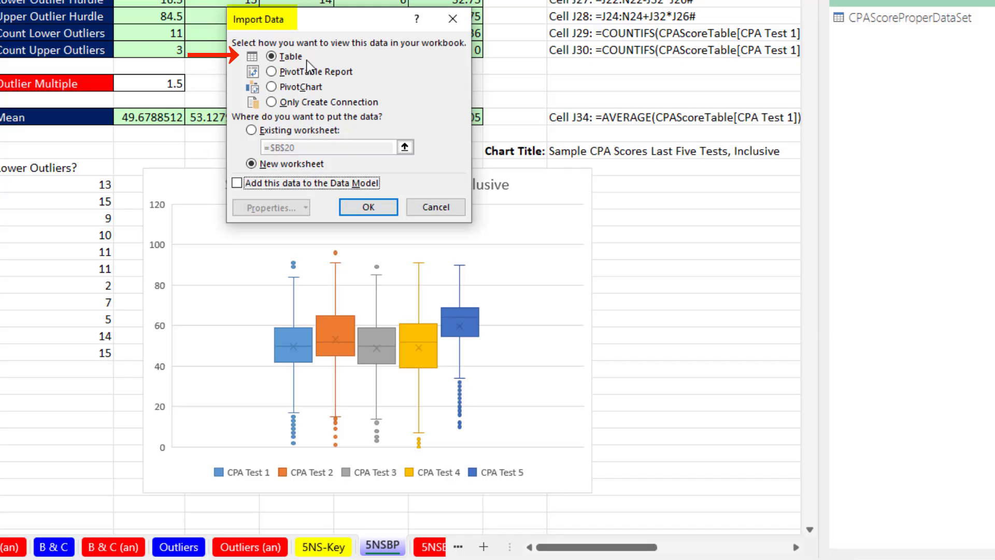
{"action": "left_click", "coordinate": [253, 130]}
{"action": "left_click_drag", "start_coordinate": [595, 547], "coordinate": [713, 557]}
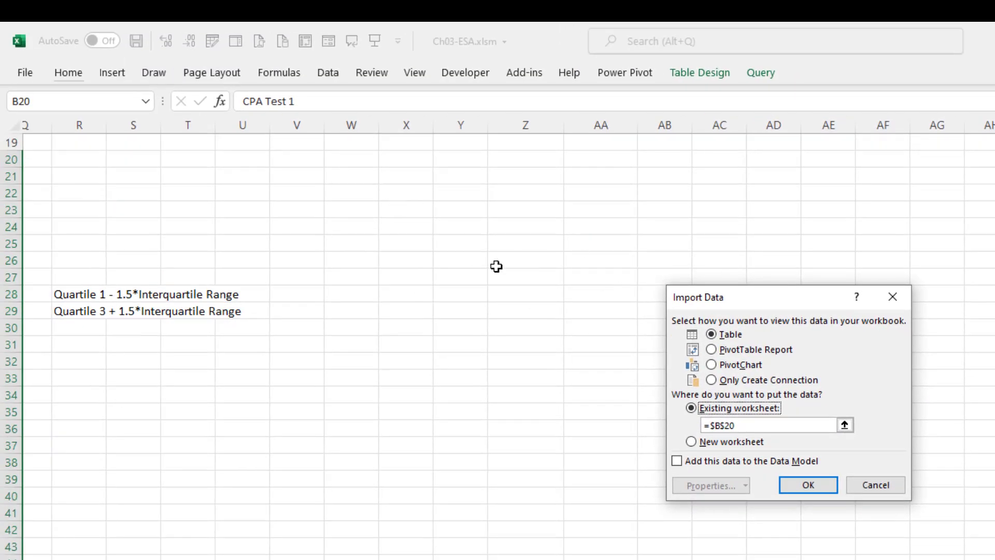
{"action": "left_click", "coordinate": [515, 294]}
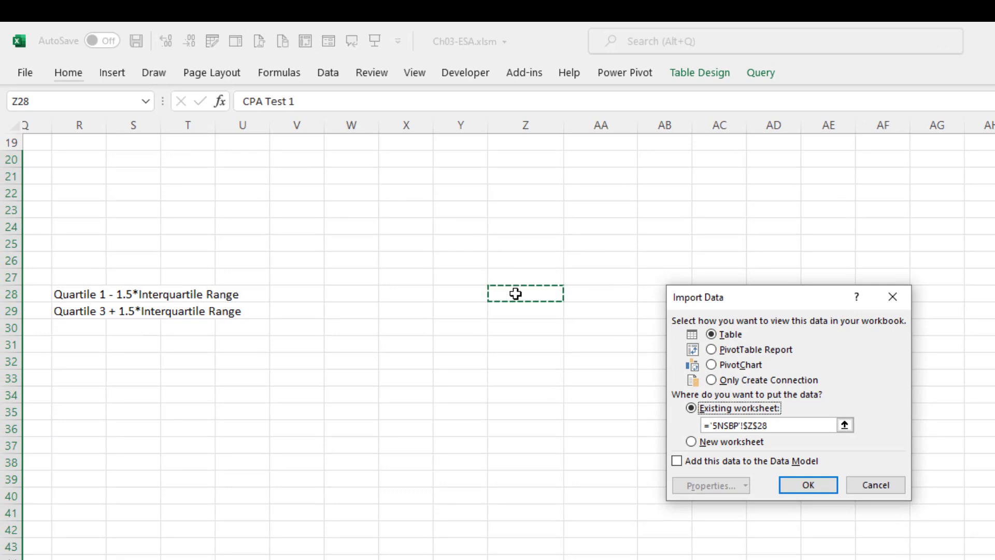
{"action": "left_click", "coordinate": [808, 485]}
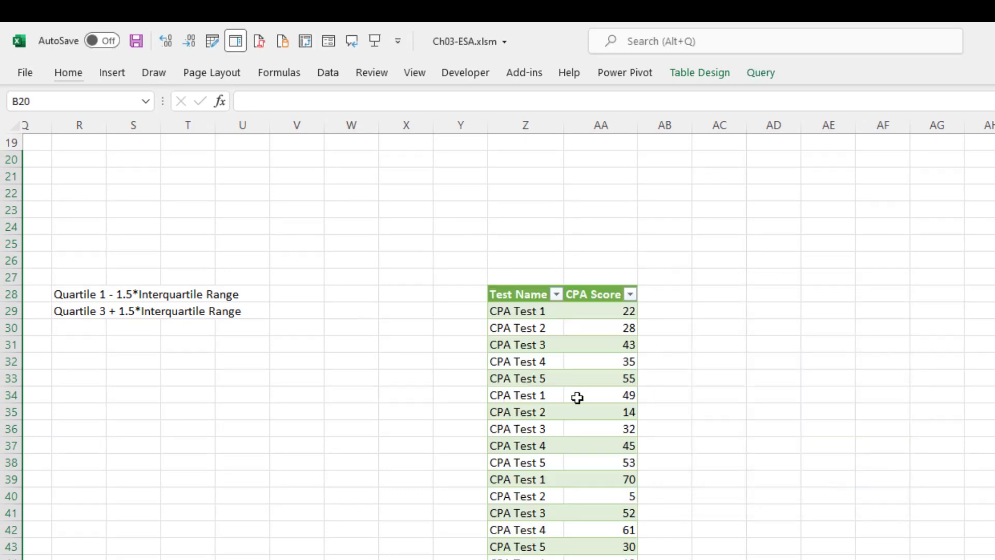
Insert a Box and Whisker statistic chart from the loaded CPA Score table
{"action": "left_click", "coordinate": [546, 364]}
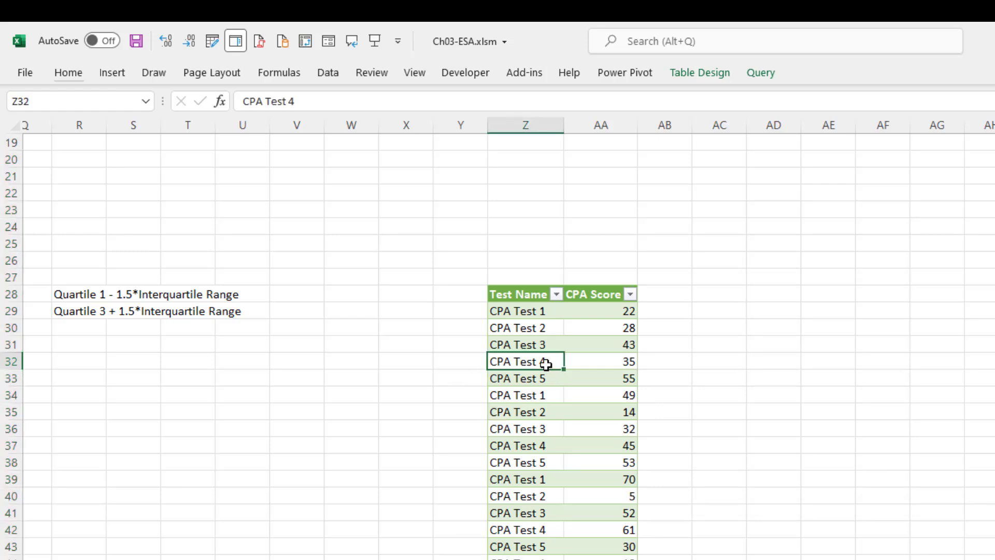
{"action": "left_click", "coordinate": [114, 74]}
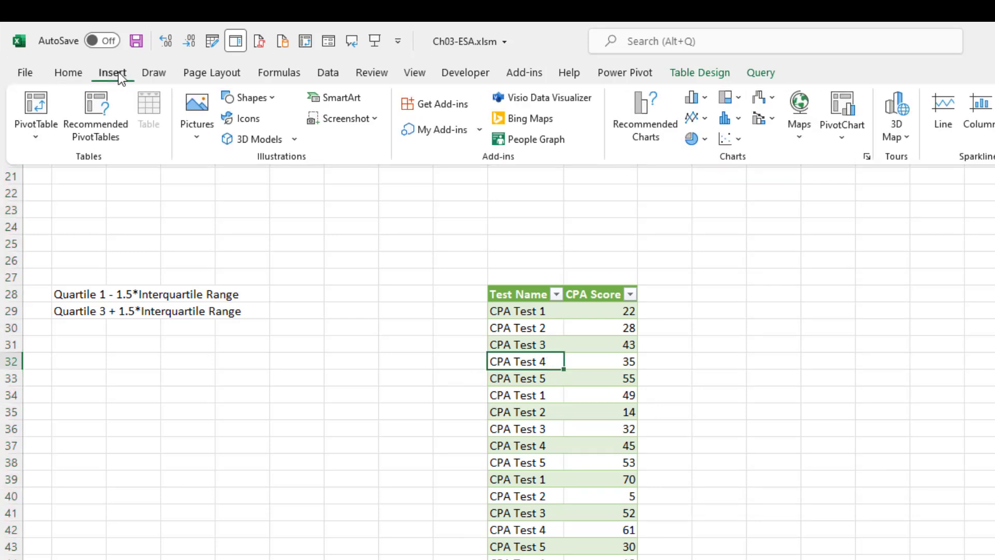
{"action": "left_click", "coordinate": [740, 119]}
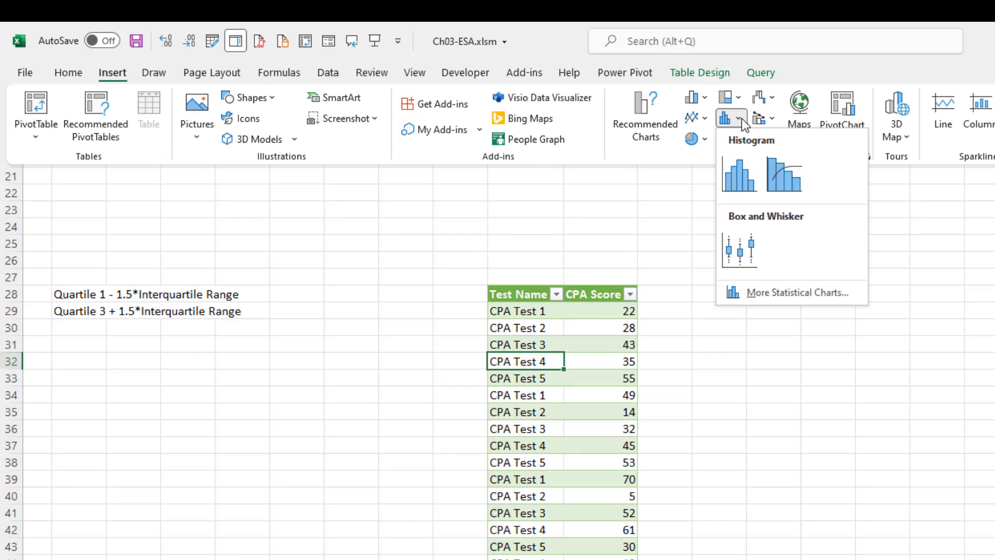
{"action": "left_click", "coordinate": [757, 246]}
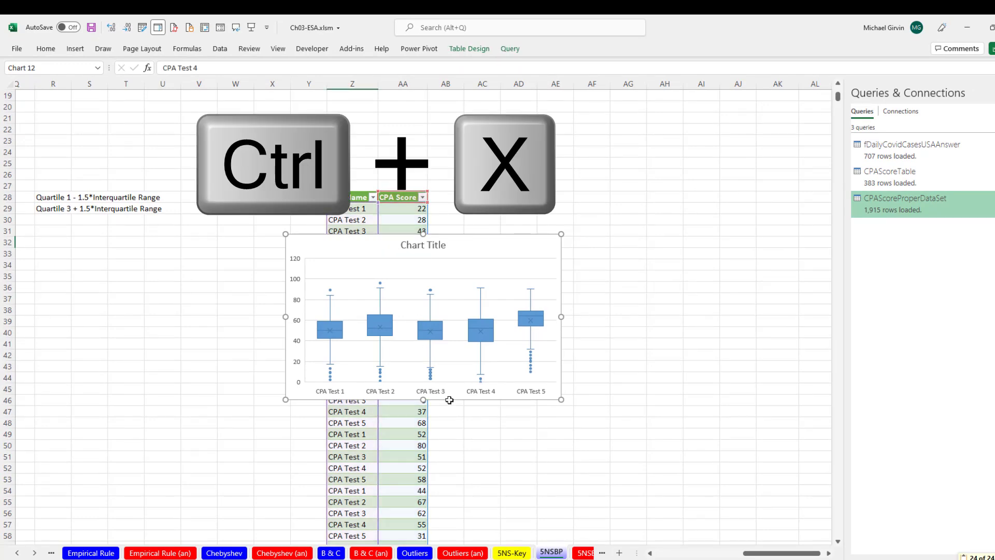
Move the new chart to cell P38, right of the first chart
{"action": "key", "text": "ctrl+x"}
{"action": "left_click_drag", "start_coordinate": [749, 554], "coordinate": [676, 554]}
{"action": "left_click", "coordinate": [537, 310]}
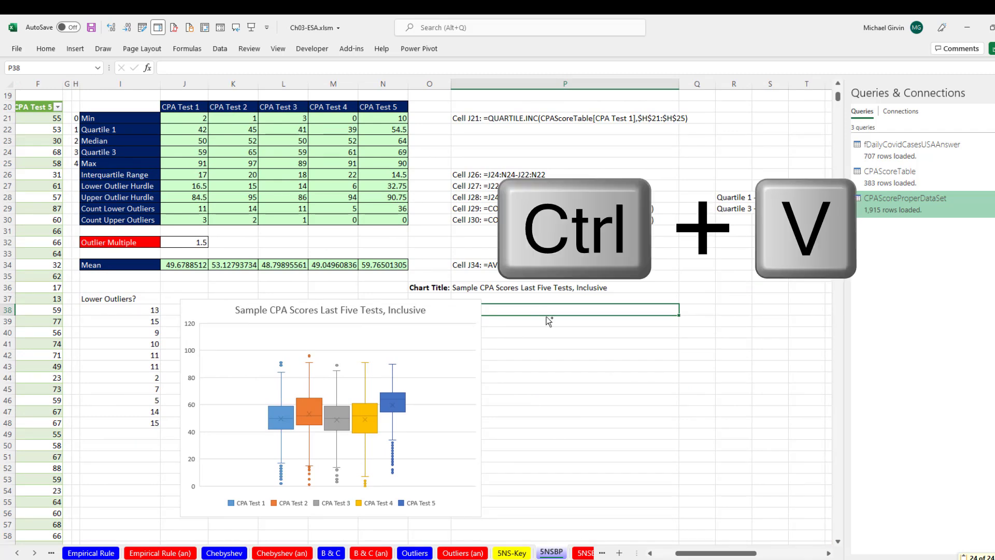
{"action": "key", "text": "ctrl+v"}
{"action": "left_click_drag", "start_coordinate": [508, 306], "coordinate": [554, 305]}
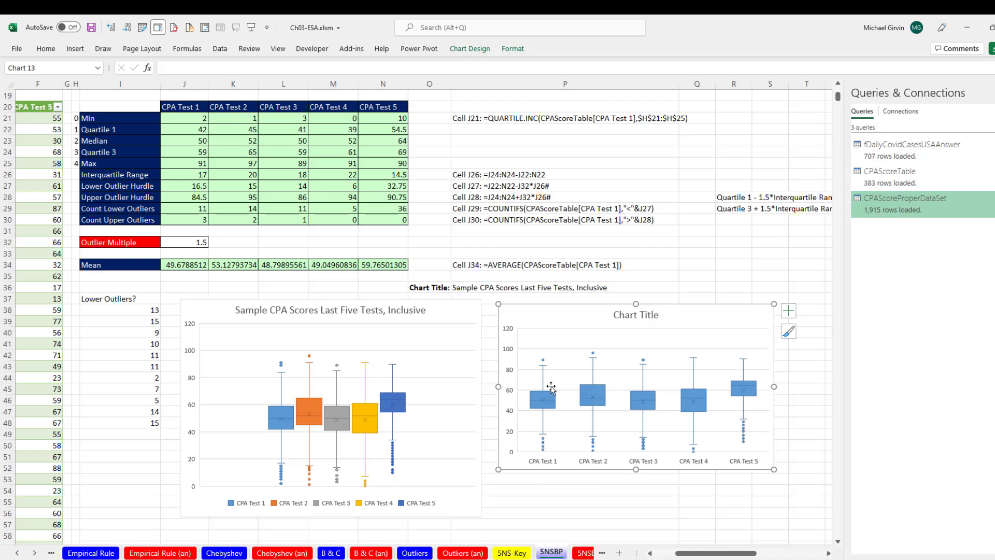
Bring up the formatting options for the new chart's box-plot series
{"action": "left_click", "coordinate": [704, 408]}
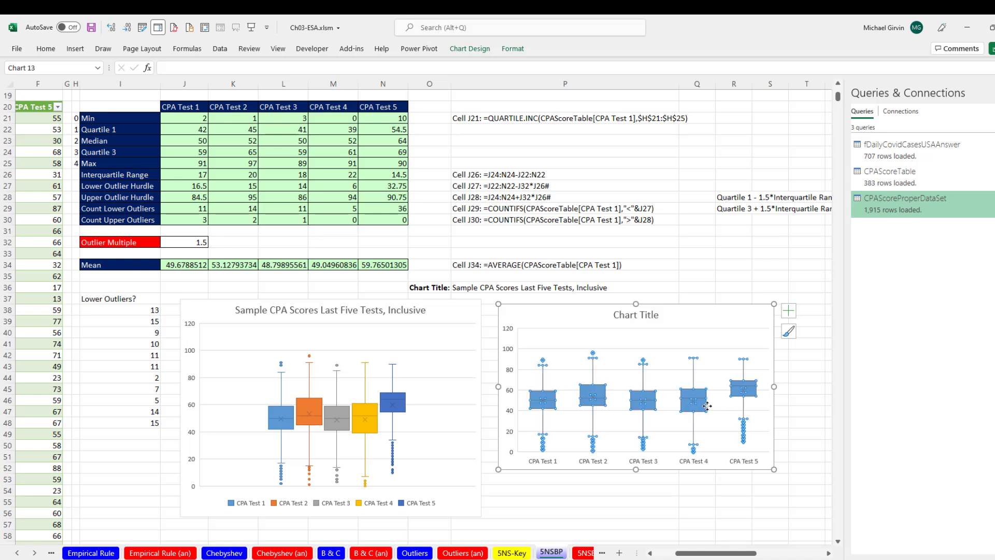
{"action": "mouse_move", "coordinate": [597, 409]}
{"action": "key", "text": "ctrl+1"}
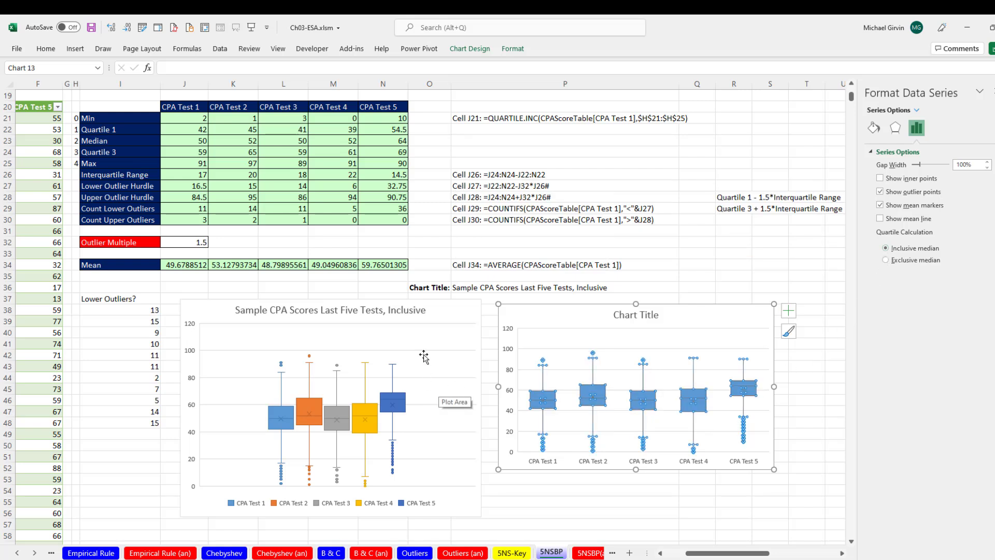
Paste P36's title 'Sample CPA Scores Last Five Tests, Inclusive' onto the chart and align it
{"action": "double_click", "coordinate": [458, 287]}
{"action": "left_click_drag", "start_coordinate": [451, 287], "coordinate": [646, 295]}
{"action": "left_click", "coordinate": [649, 314]}
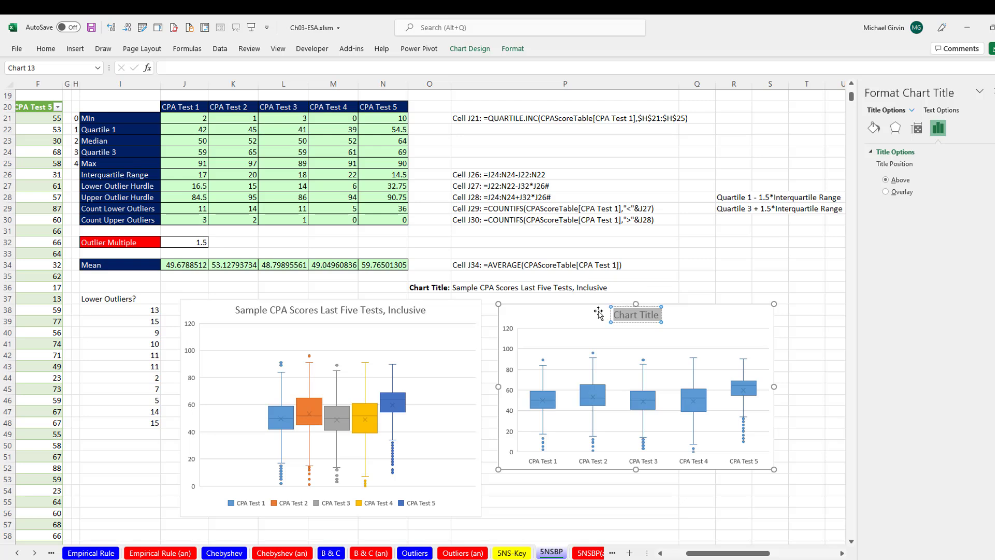
{"action": "key", "text": "ctrl+v"}
{"action": "left_click", "coordinate": [753, 320]}
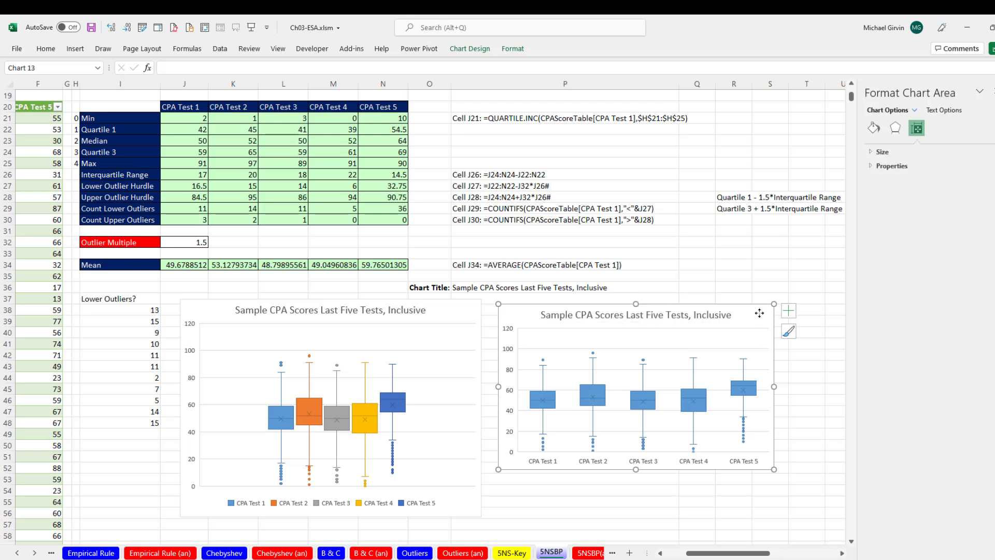
{"action": "left_click_drag", "start_coordinate": [517, 314], "coordinate": [512, 330]}
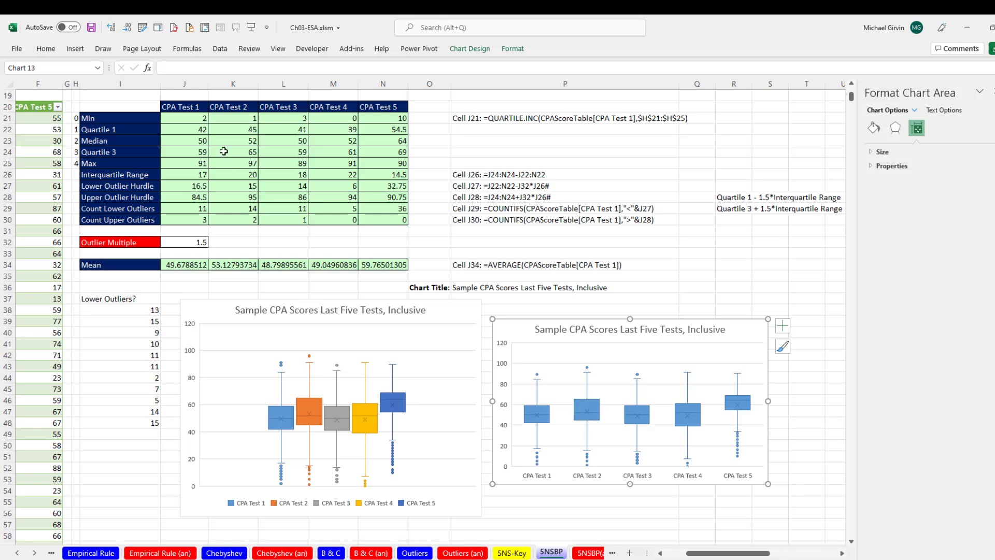
Check J29's lower-outlier formula, then locate CPAScoreTable and CPAScoreProperDataSet via the queries list
{"action": "double_click", "coordinate": [192, 209]}
{"action": "key", "text": "ctrl+Return"}
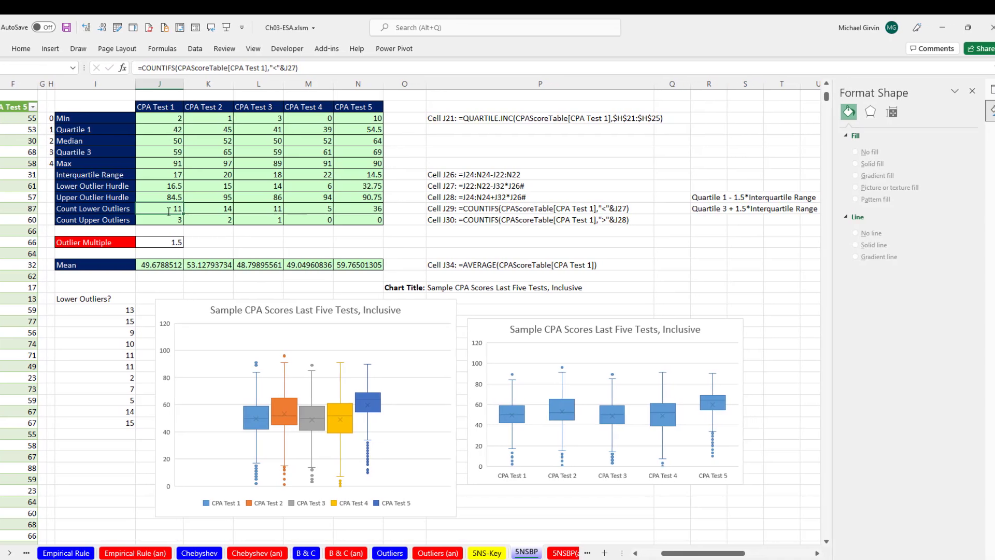
{"action": "left_click", "coordinate": [984, 89]}
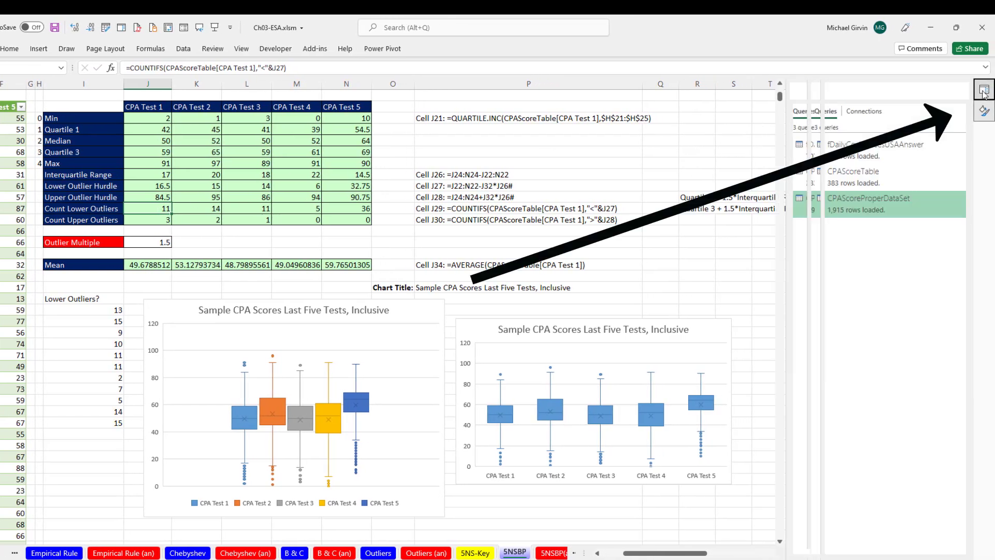
{"action": "left_click", "coordinate": [846, 176]}
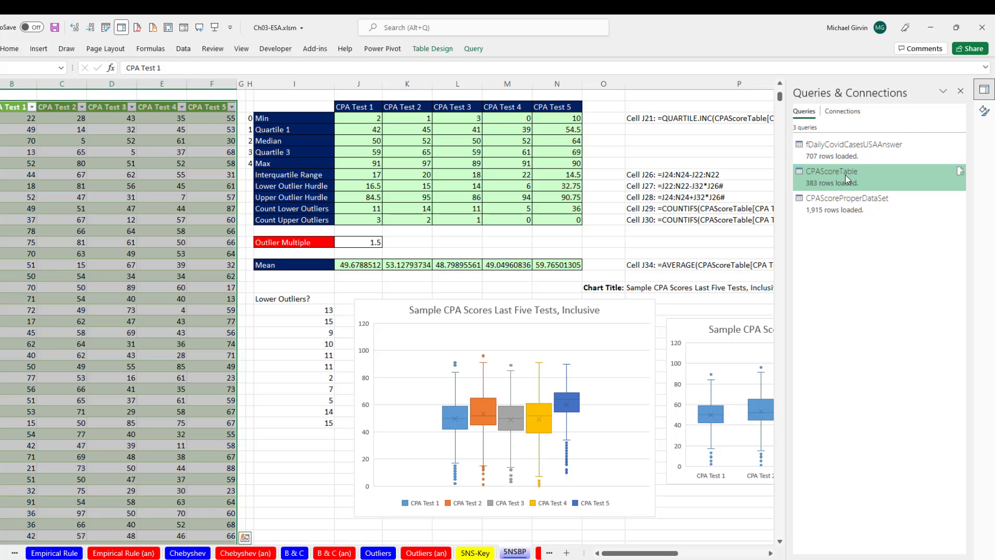
{"action": "left_click", "coordinate": [835, 202]}
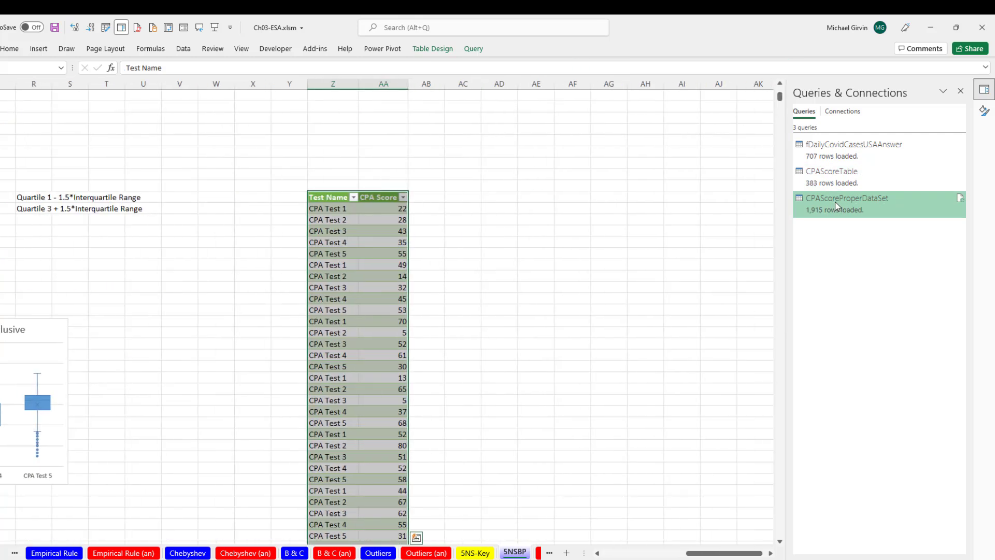